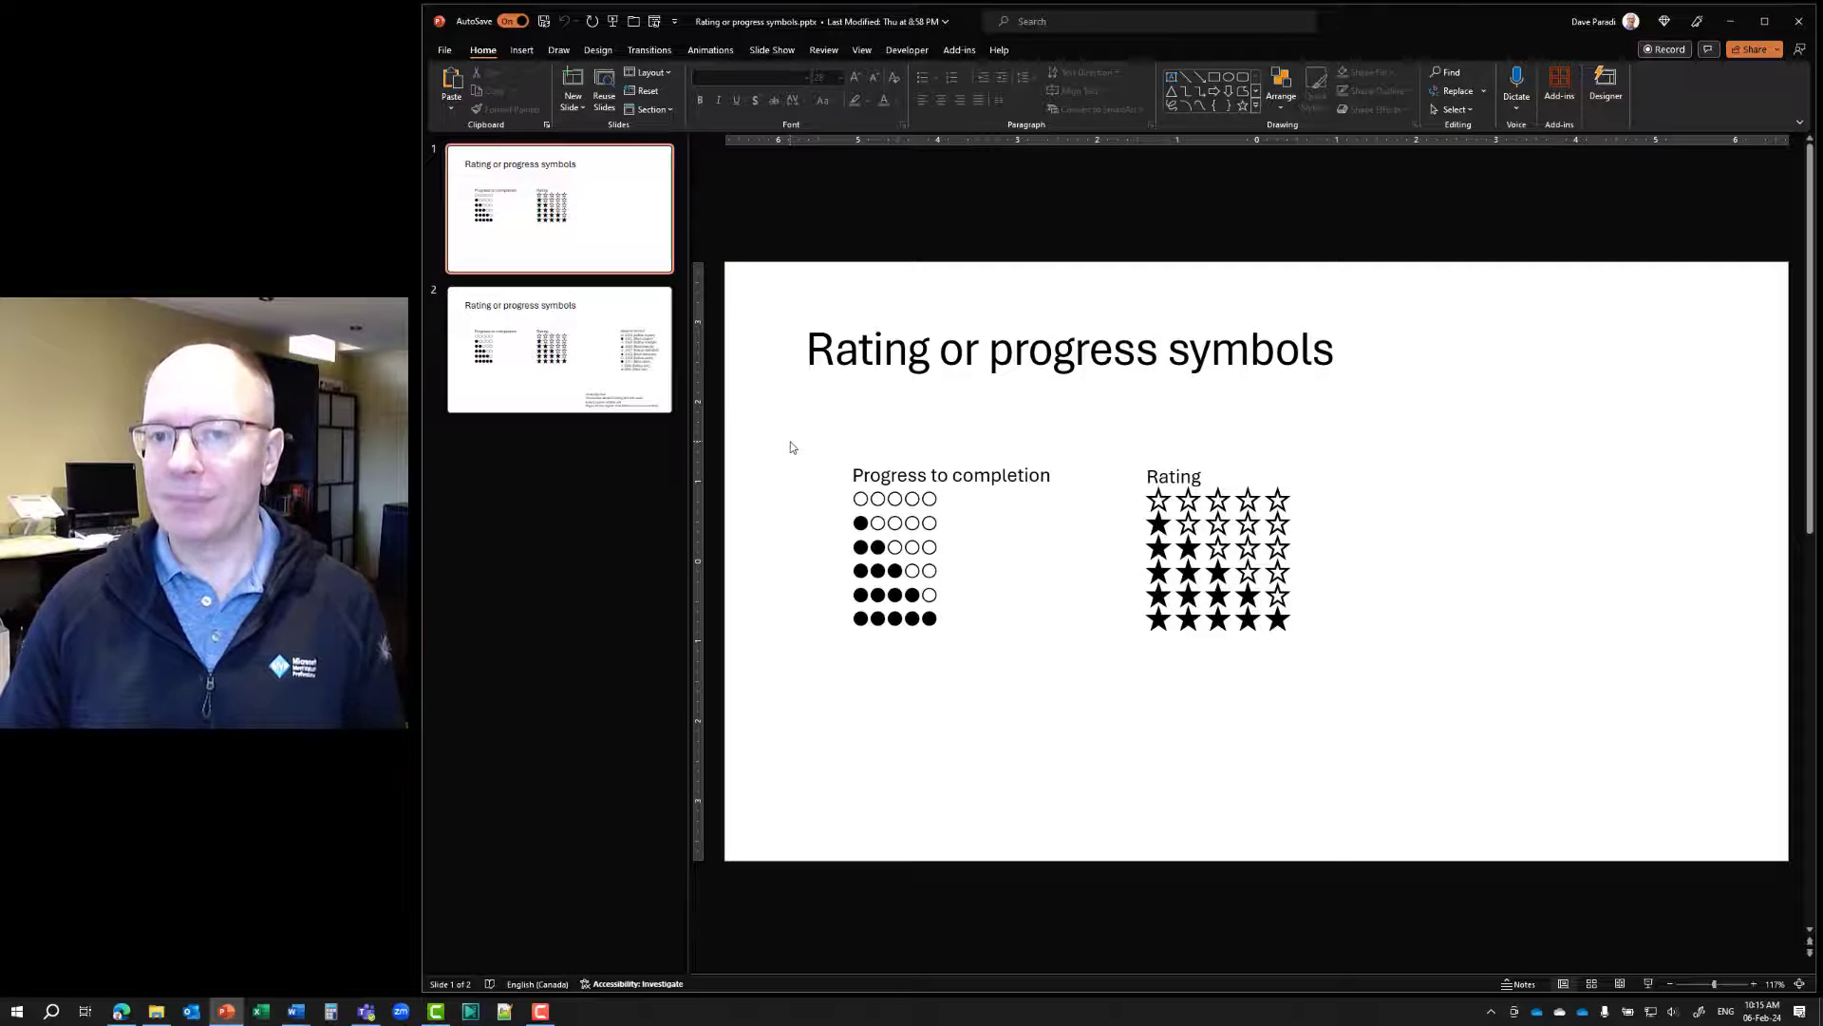
# Go to slide 2, which has the progress circles, star ratings and Segoe UI Symbol code list
pyautogui.click(585, 347)
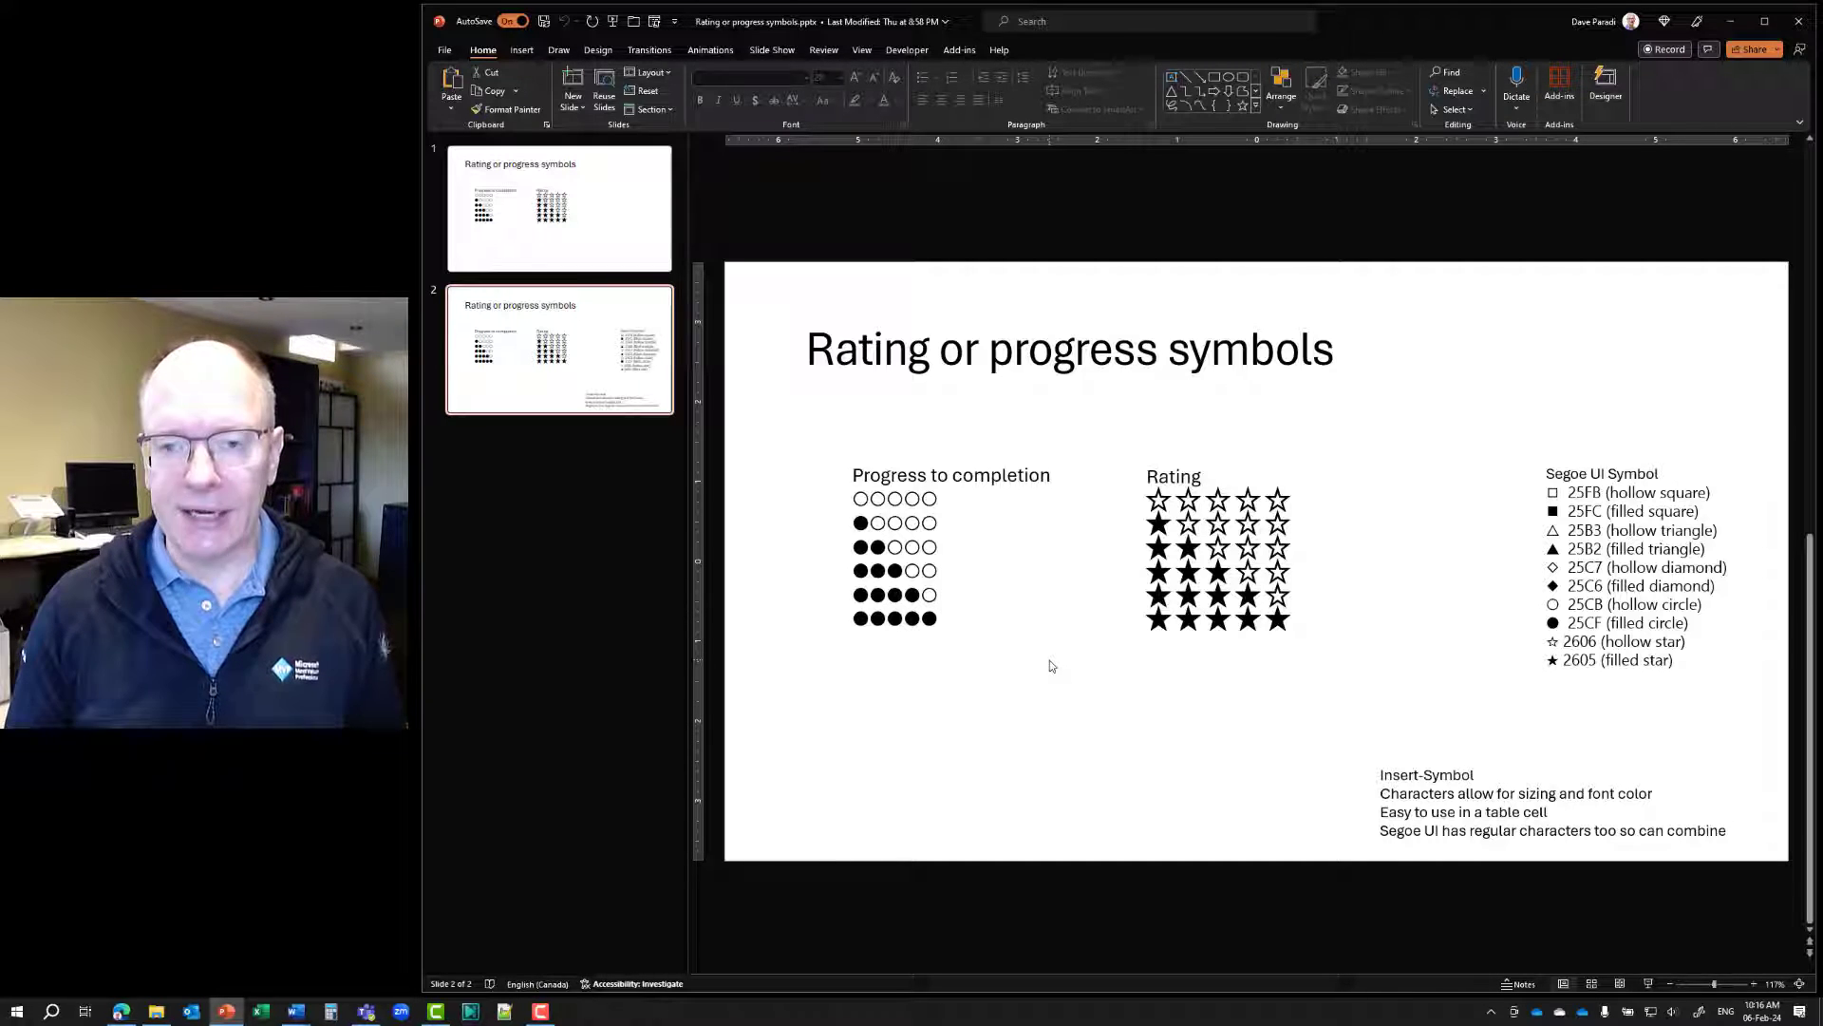
# Draw a new empty text box below the Progress to completion circles
pyautogui.click(1171, 76)
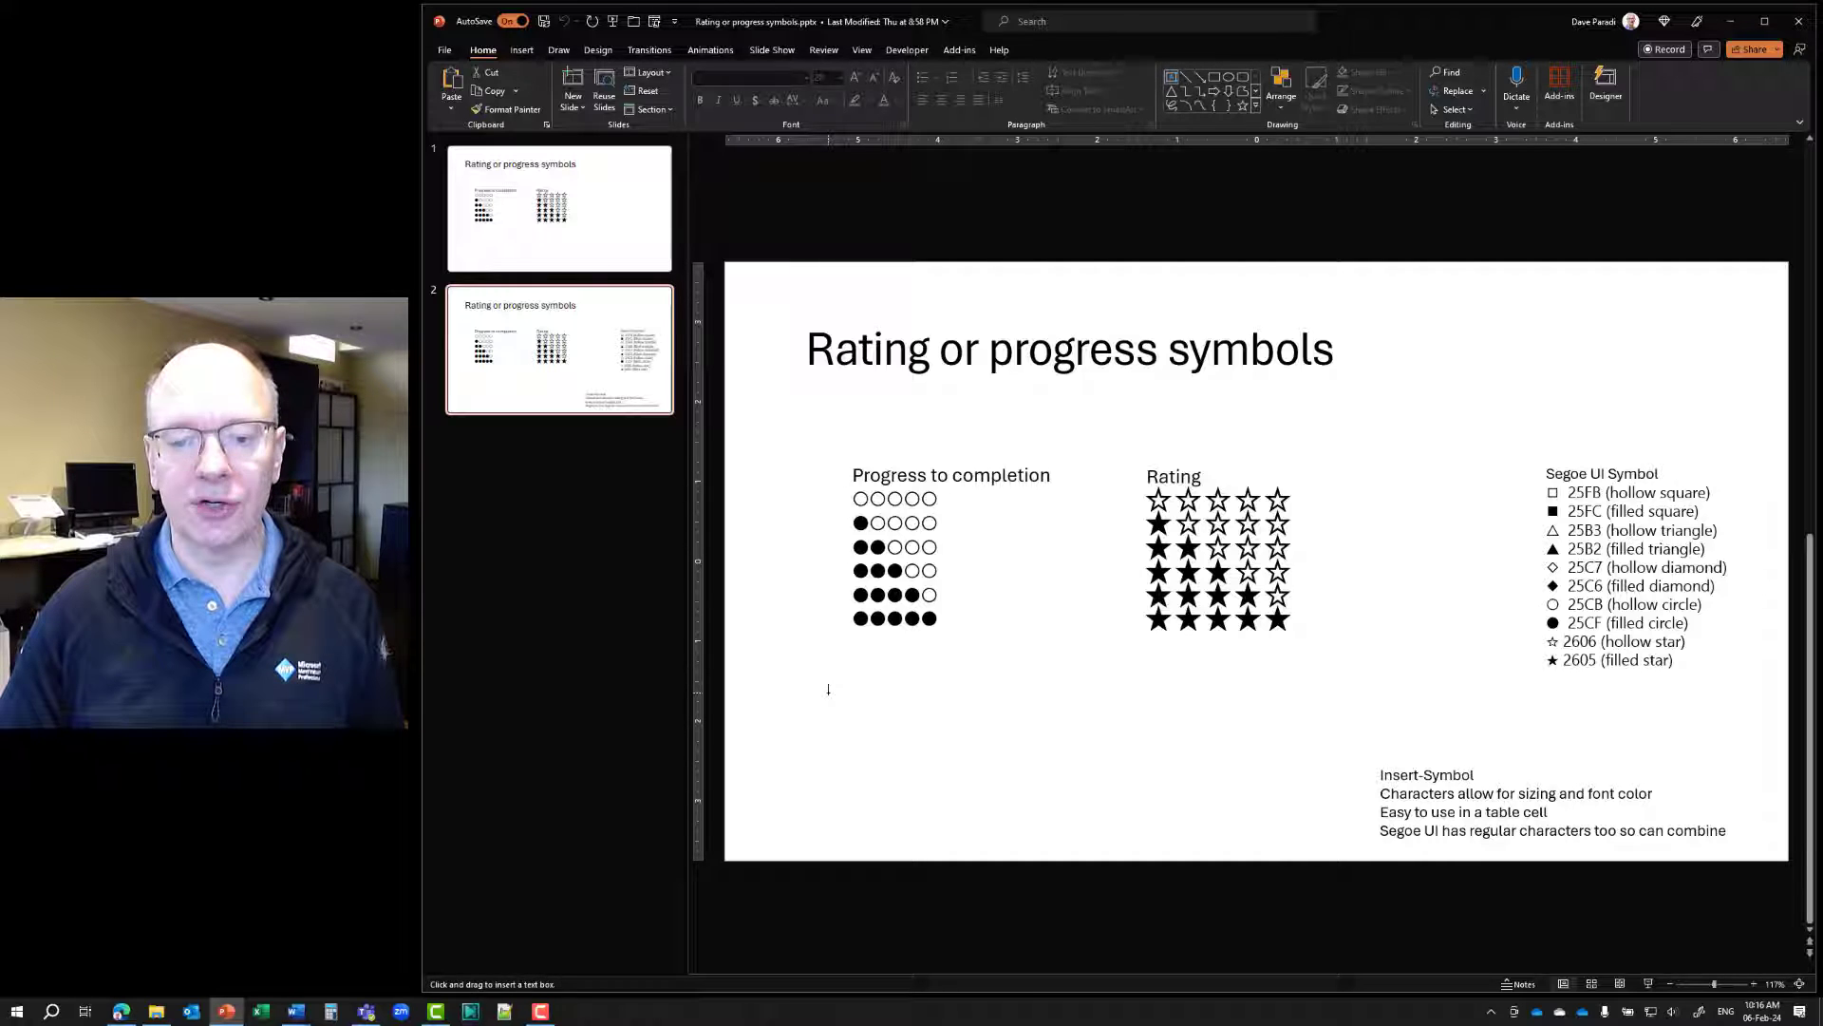
pyautogui.moveTo(828, 693); pyautogui.dragTo(1060, 760)
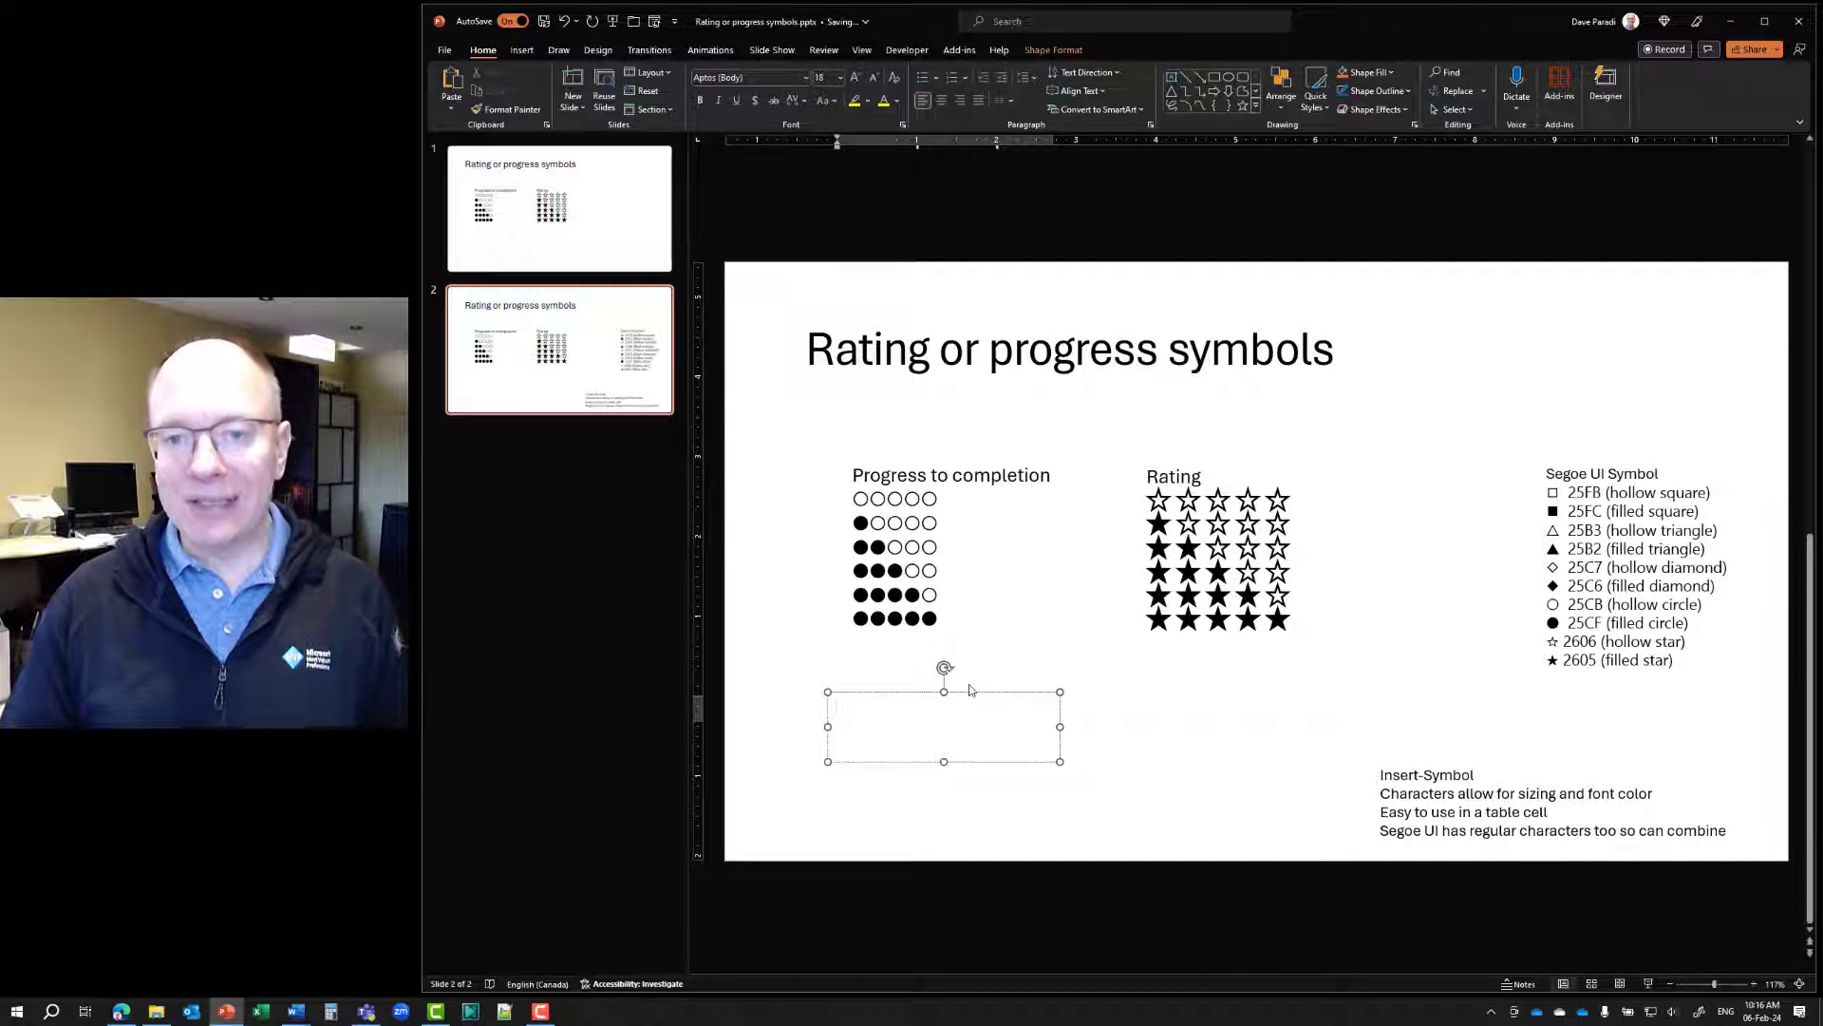
pyautogui.click(522, 49)
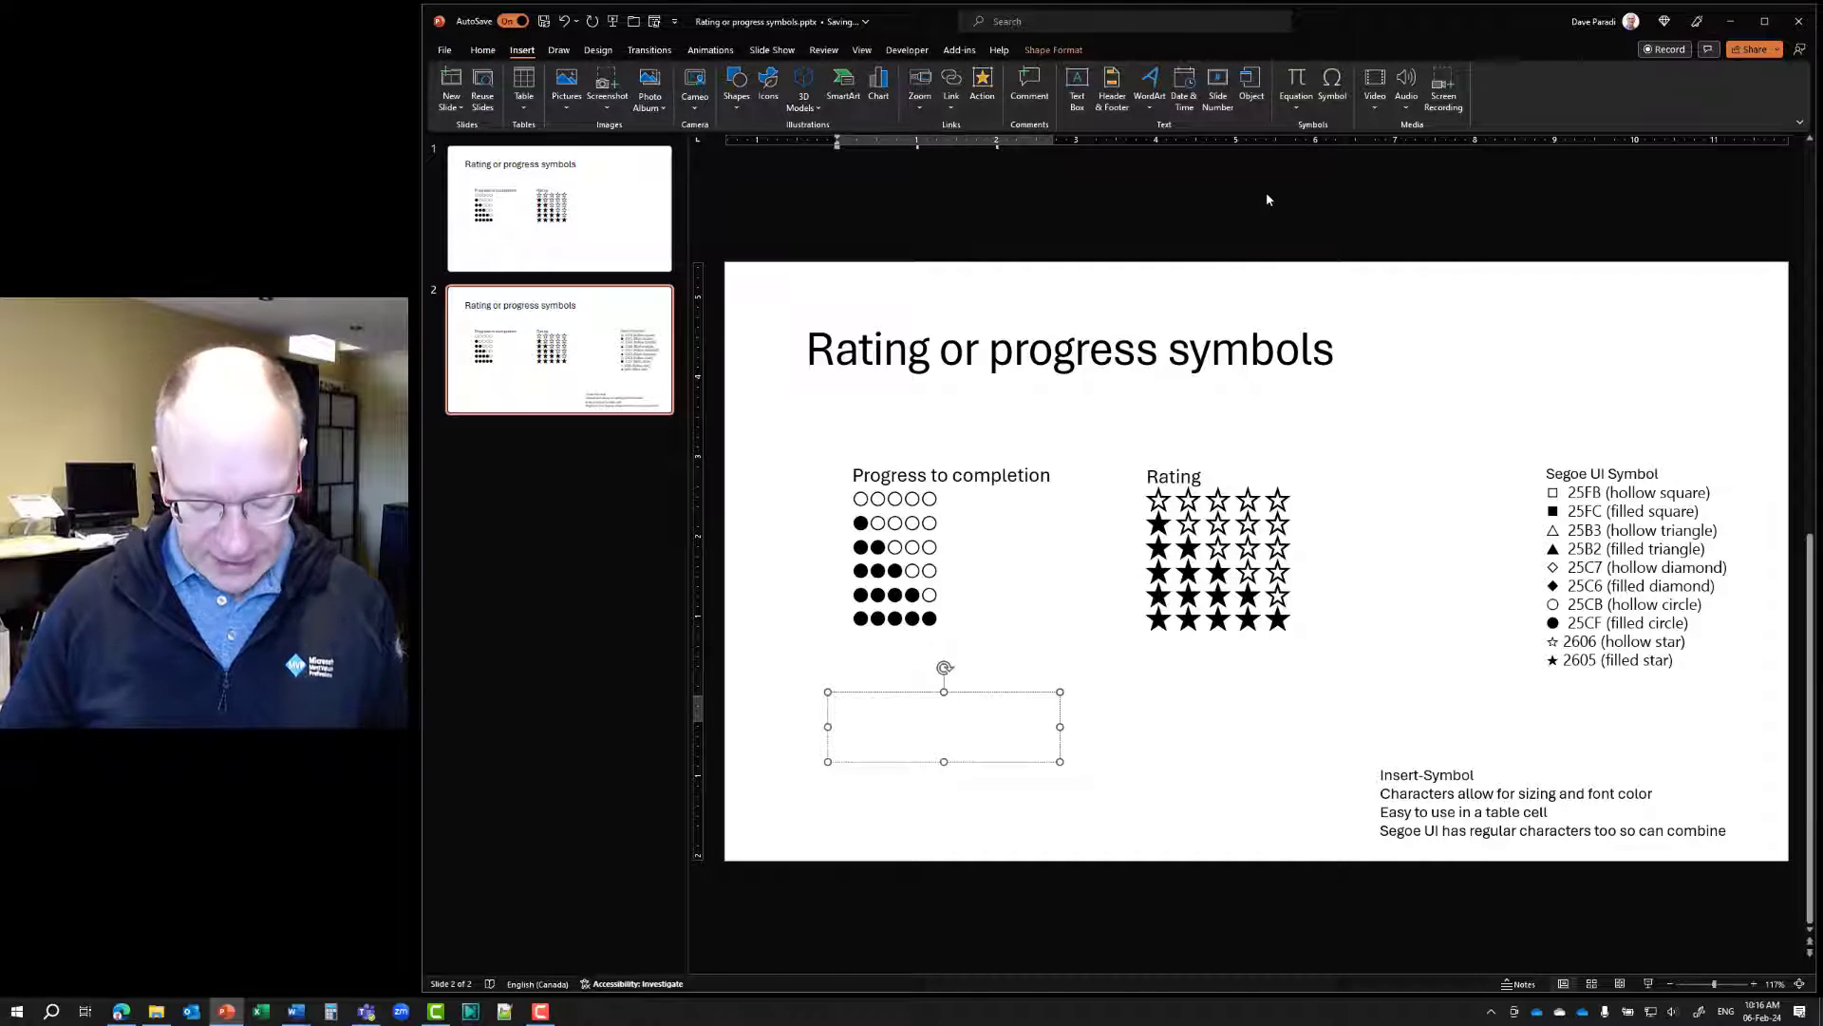
pyautogui.press('super+plus')
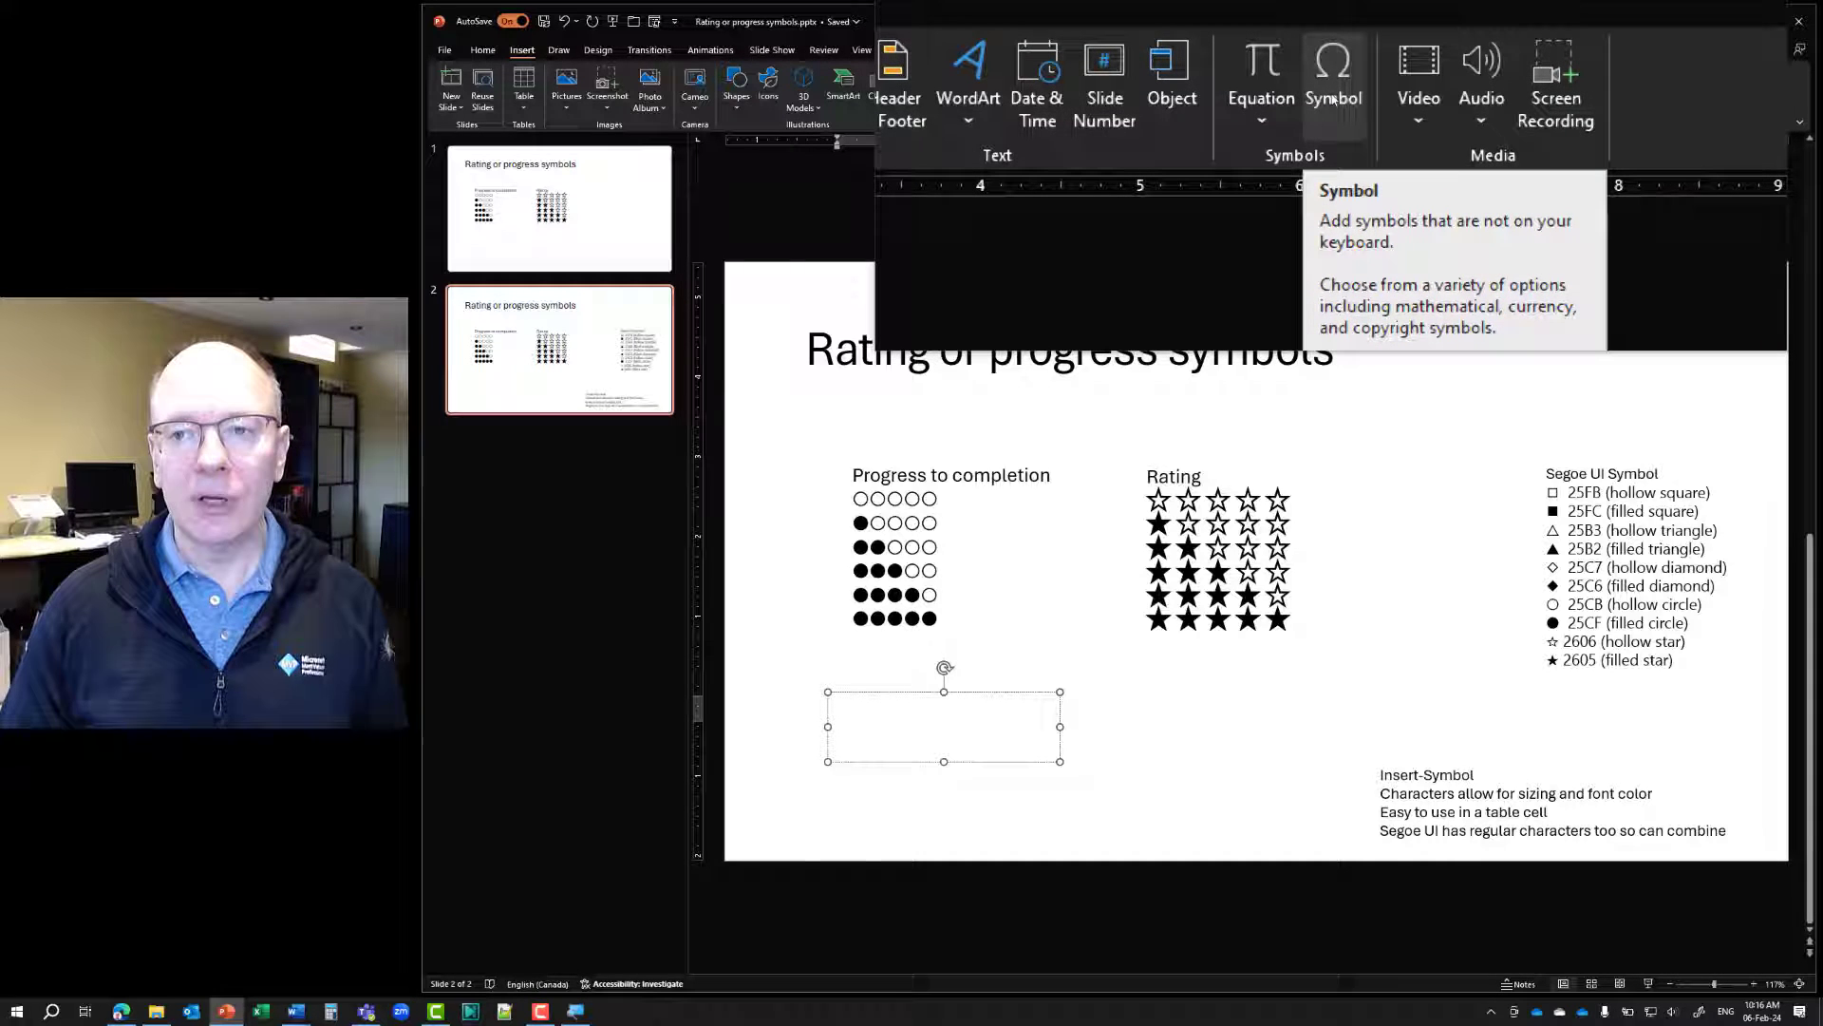
# Bring up the Symbol dialog with Segoe UI Symbol as the font
pyautogui.click(1333, 95)
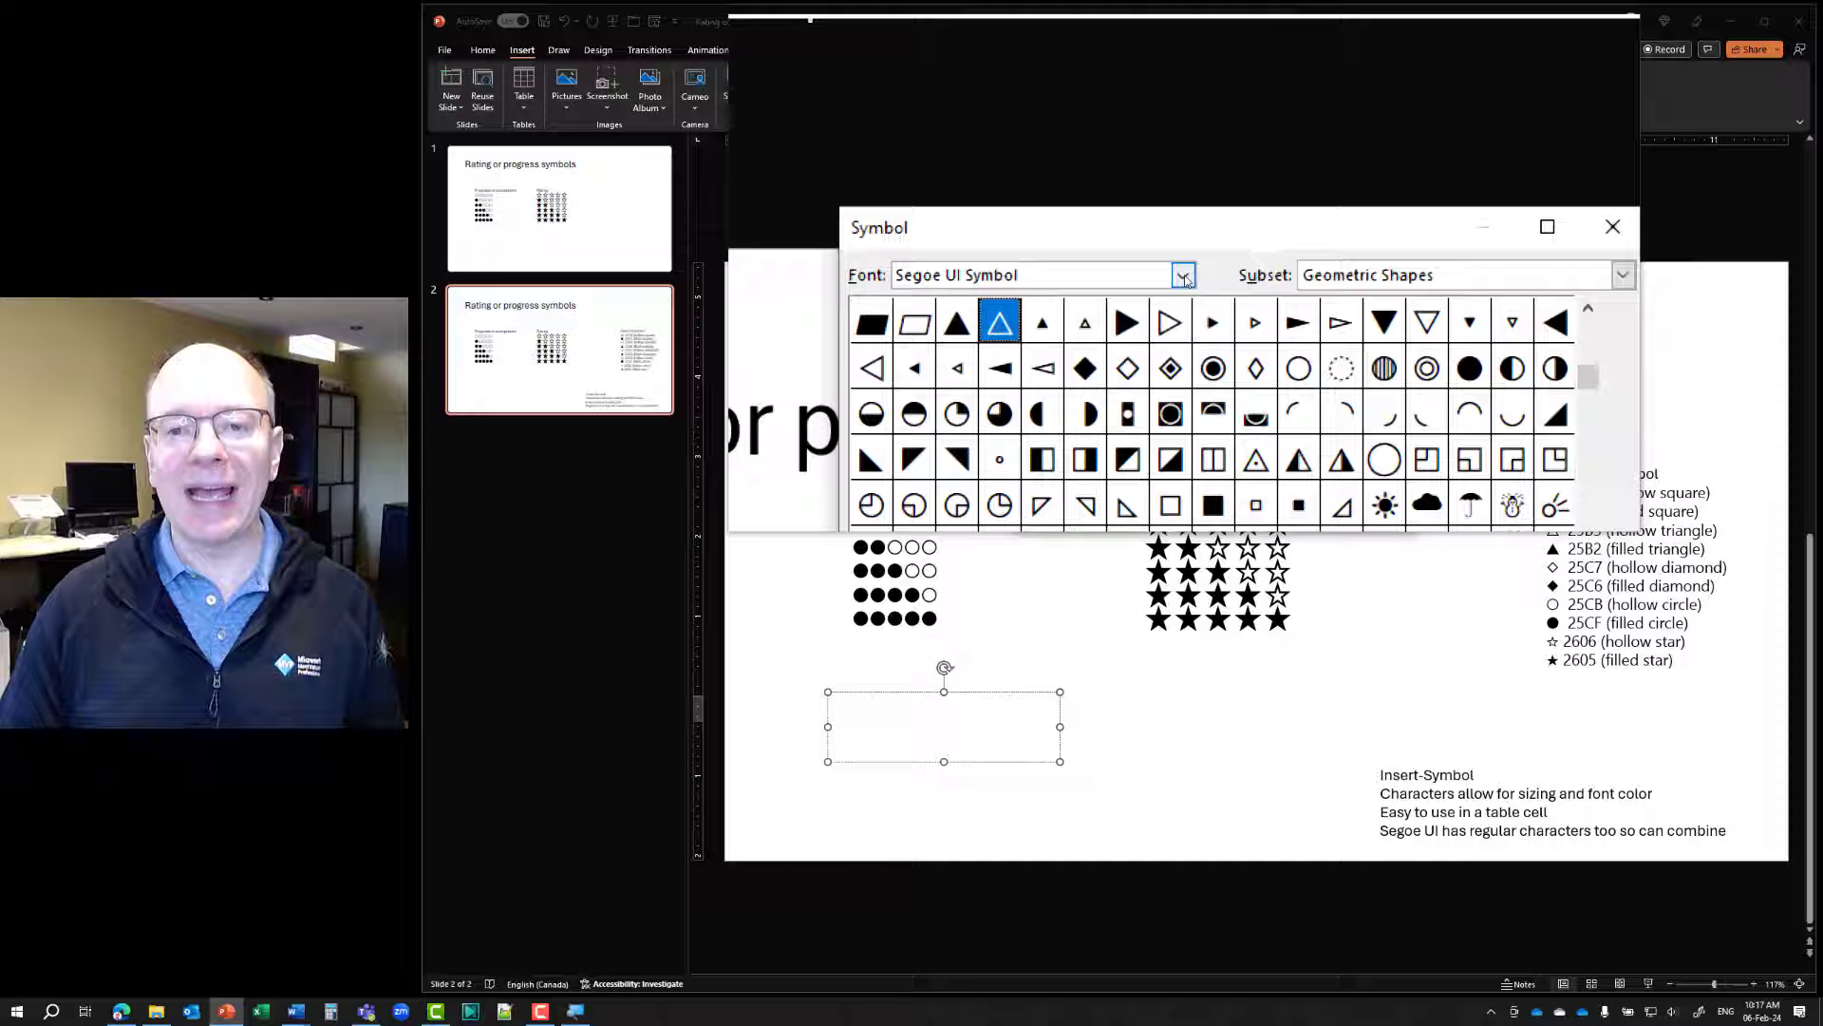
pyautogui.click(1186, 278)
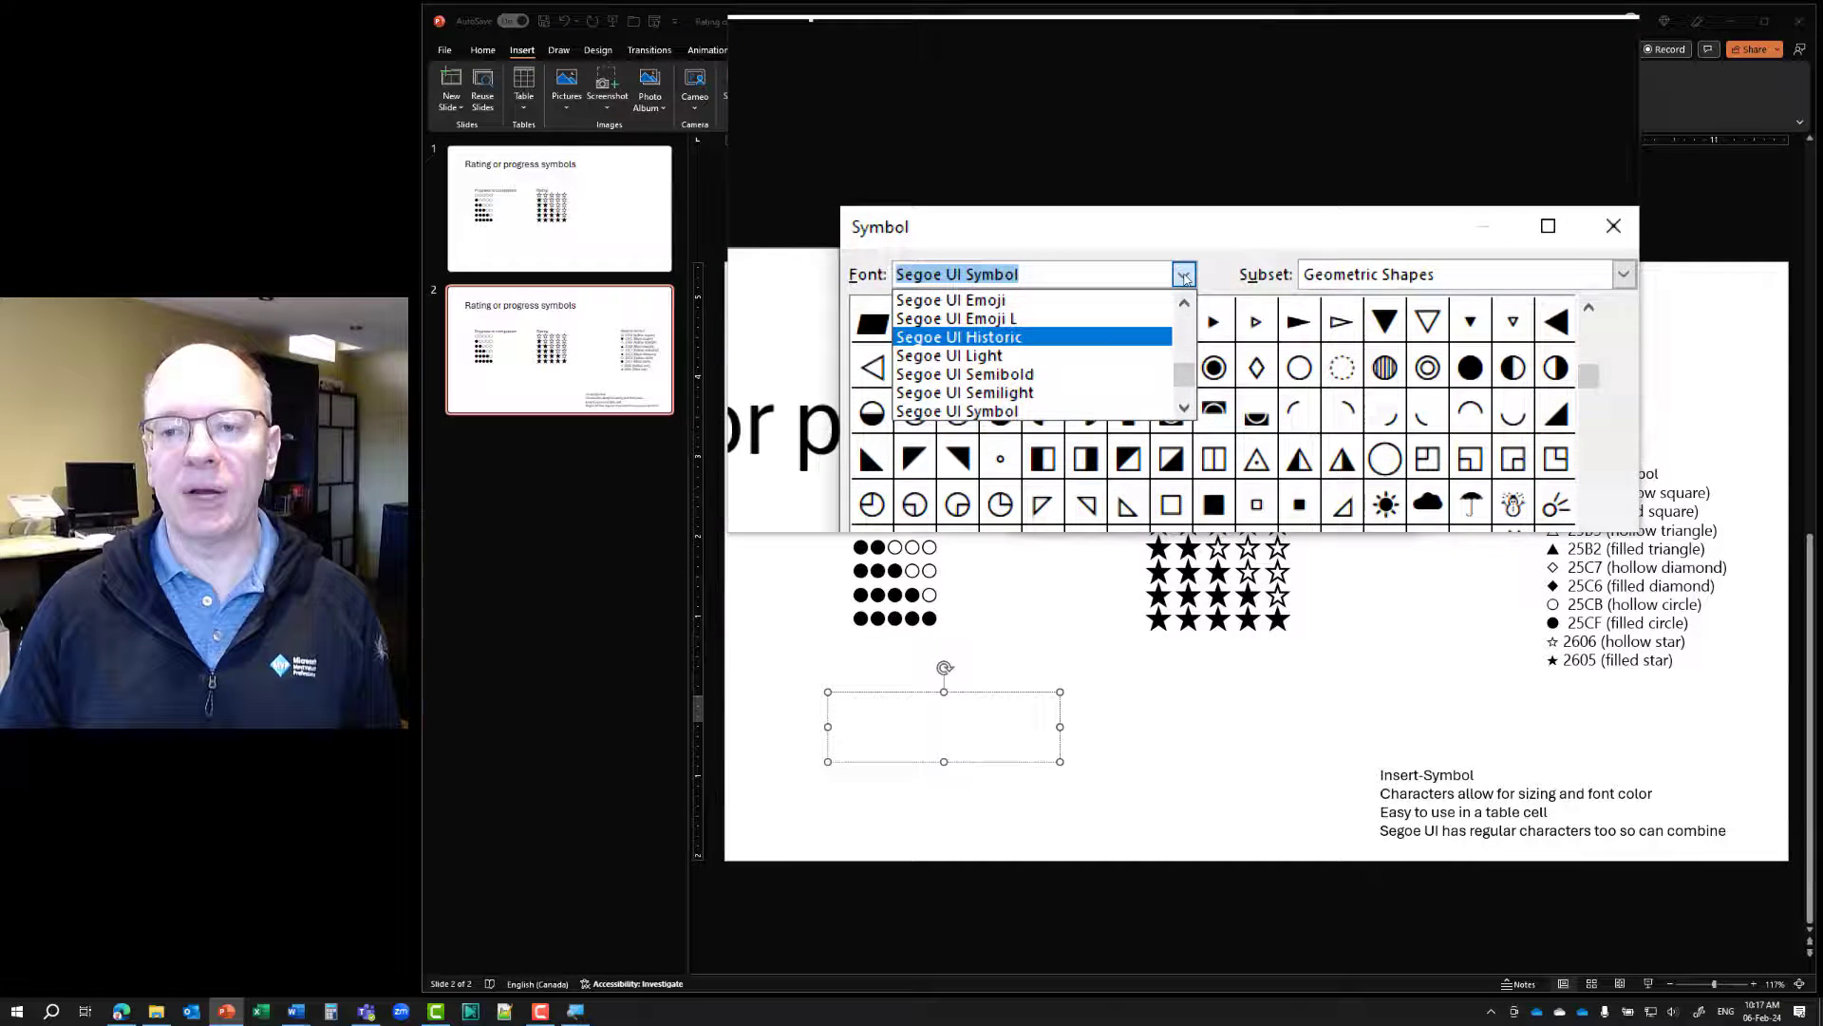
pyautogui.click(1184, 283)
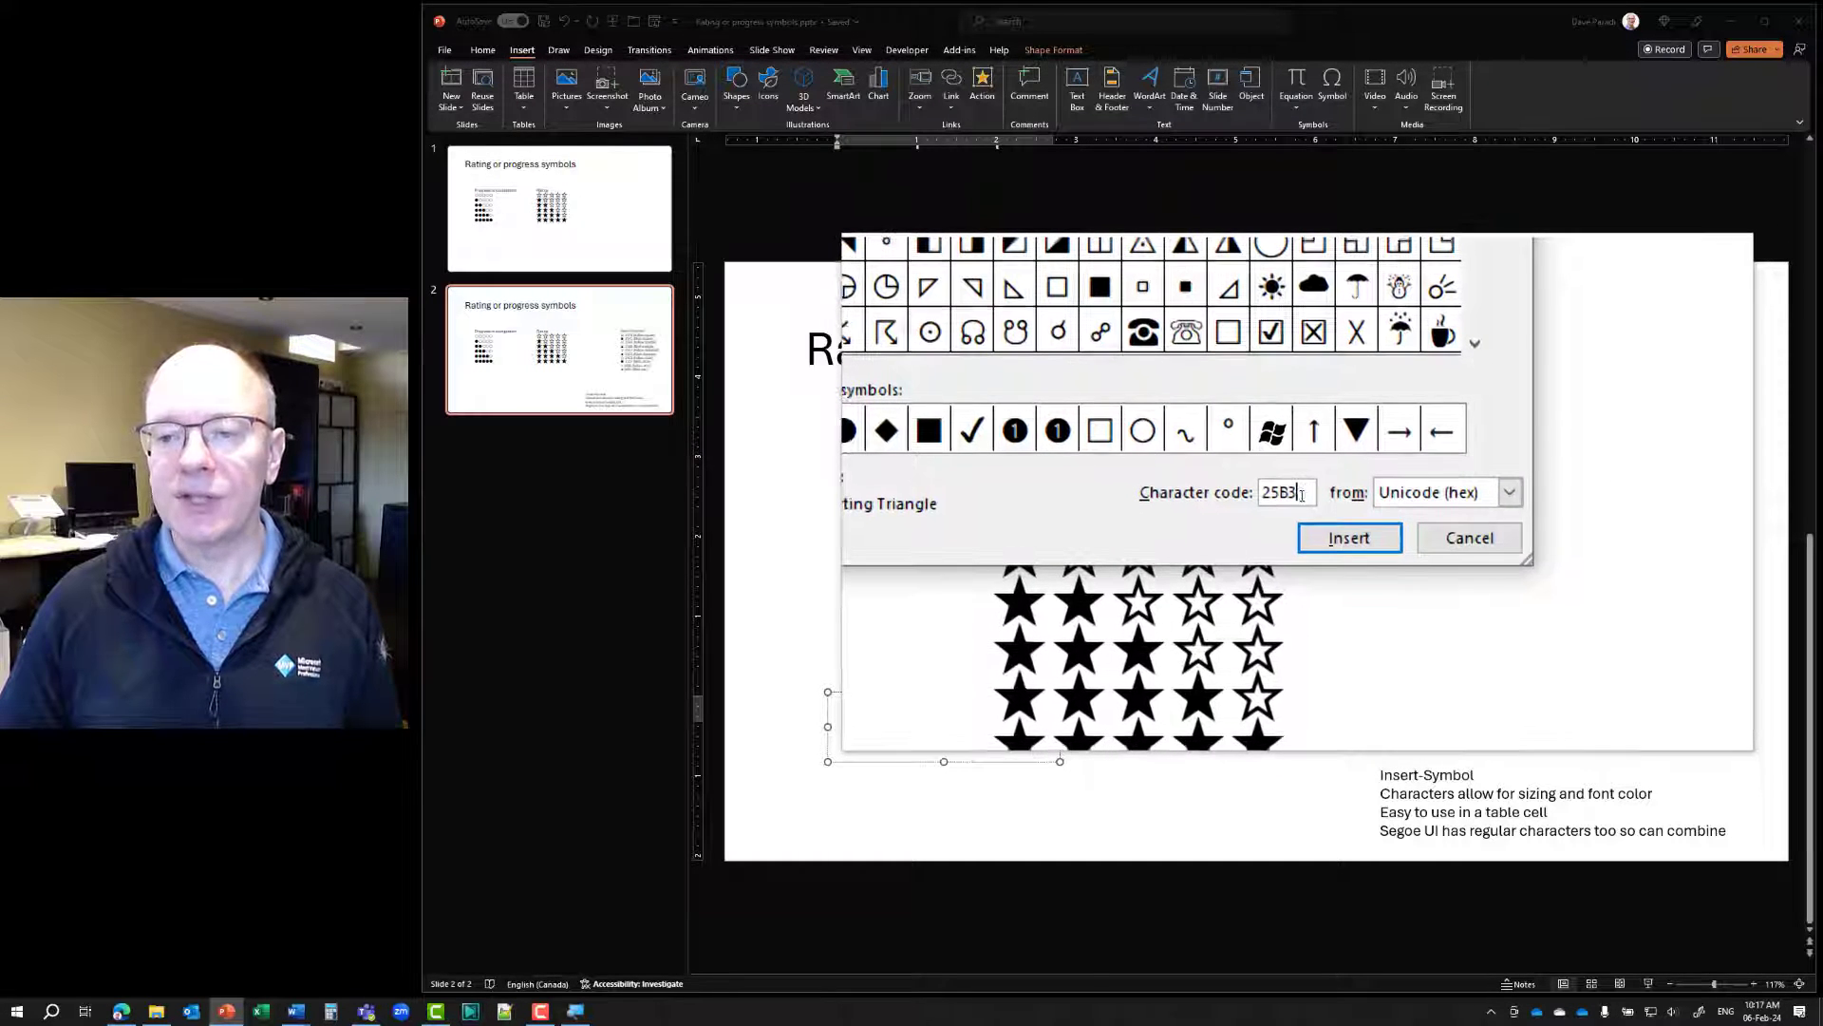
# Insert the hollow square (code 25FB) and then a filled square into the text box
pyautogui.press('BackSpace')
pyautogui.press('BackSpace')
pyautogui.press('BackSpace')
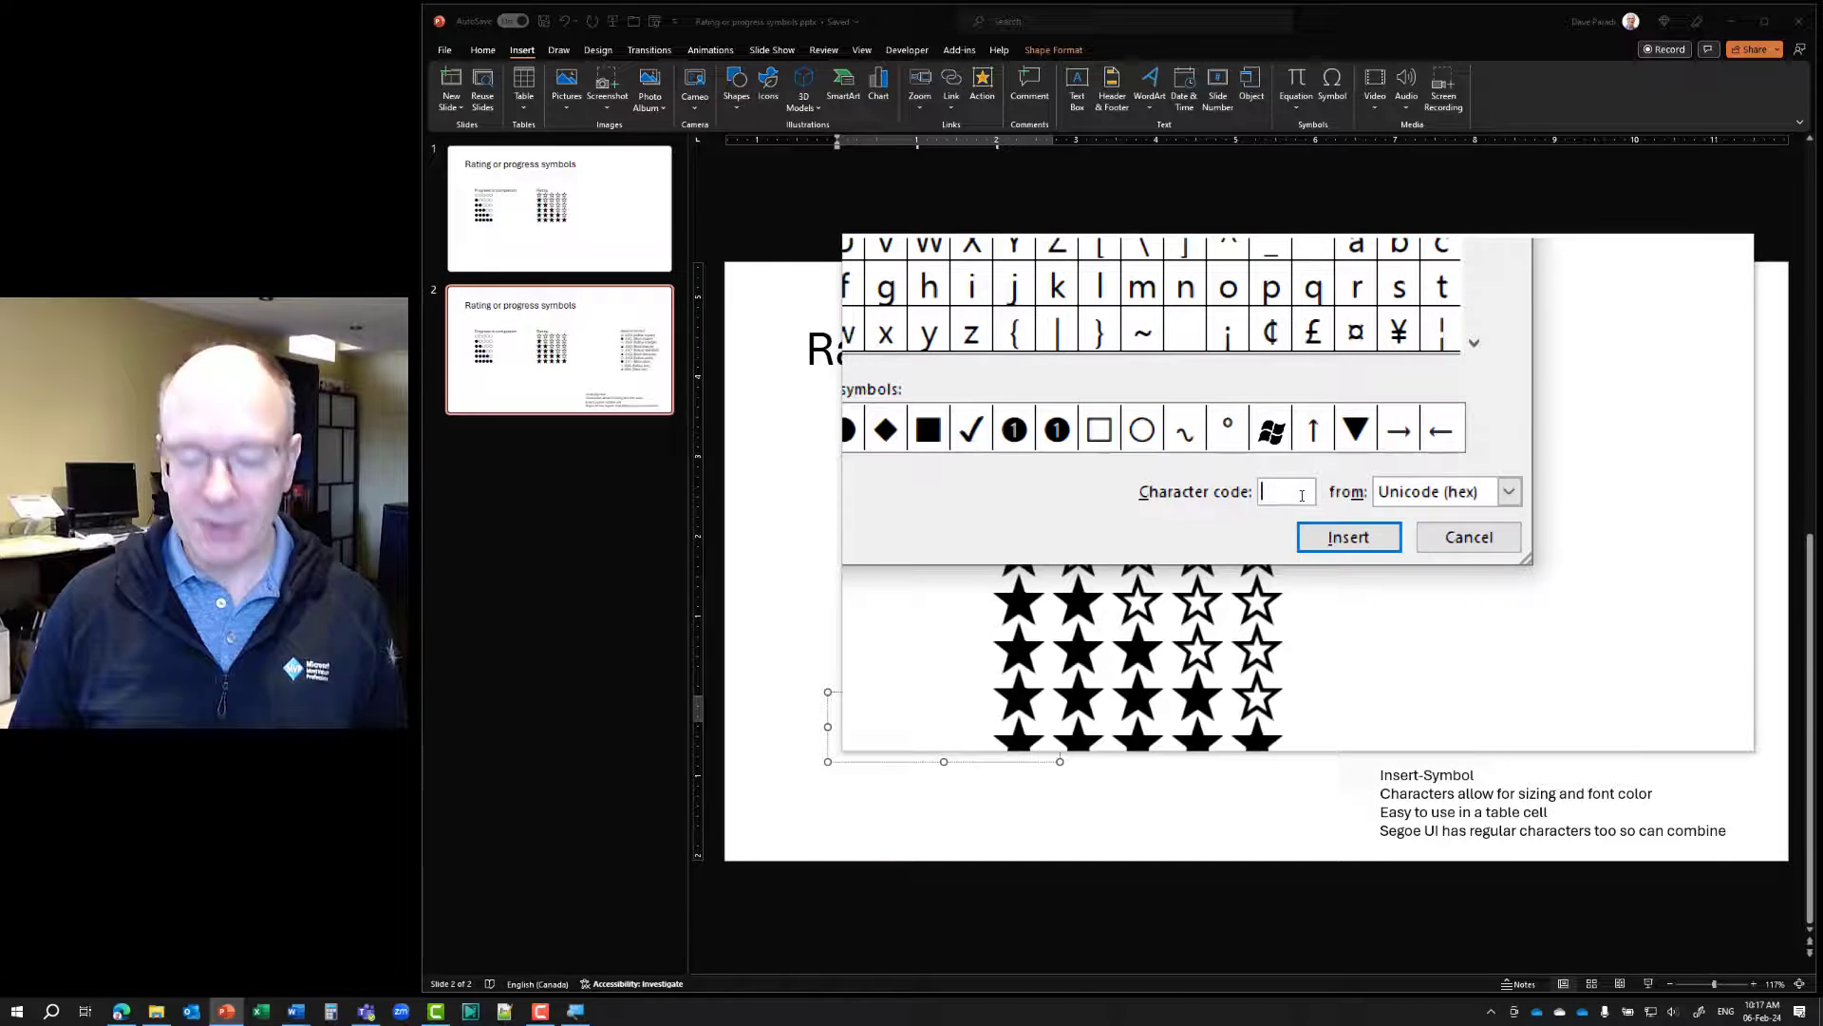
pyautogui.write('5FB')
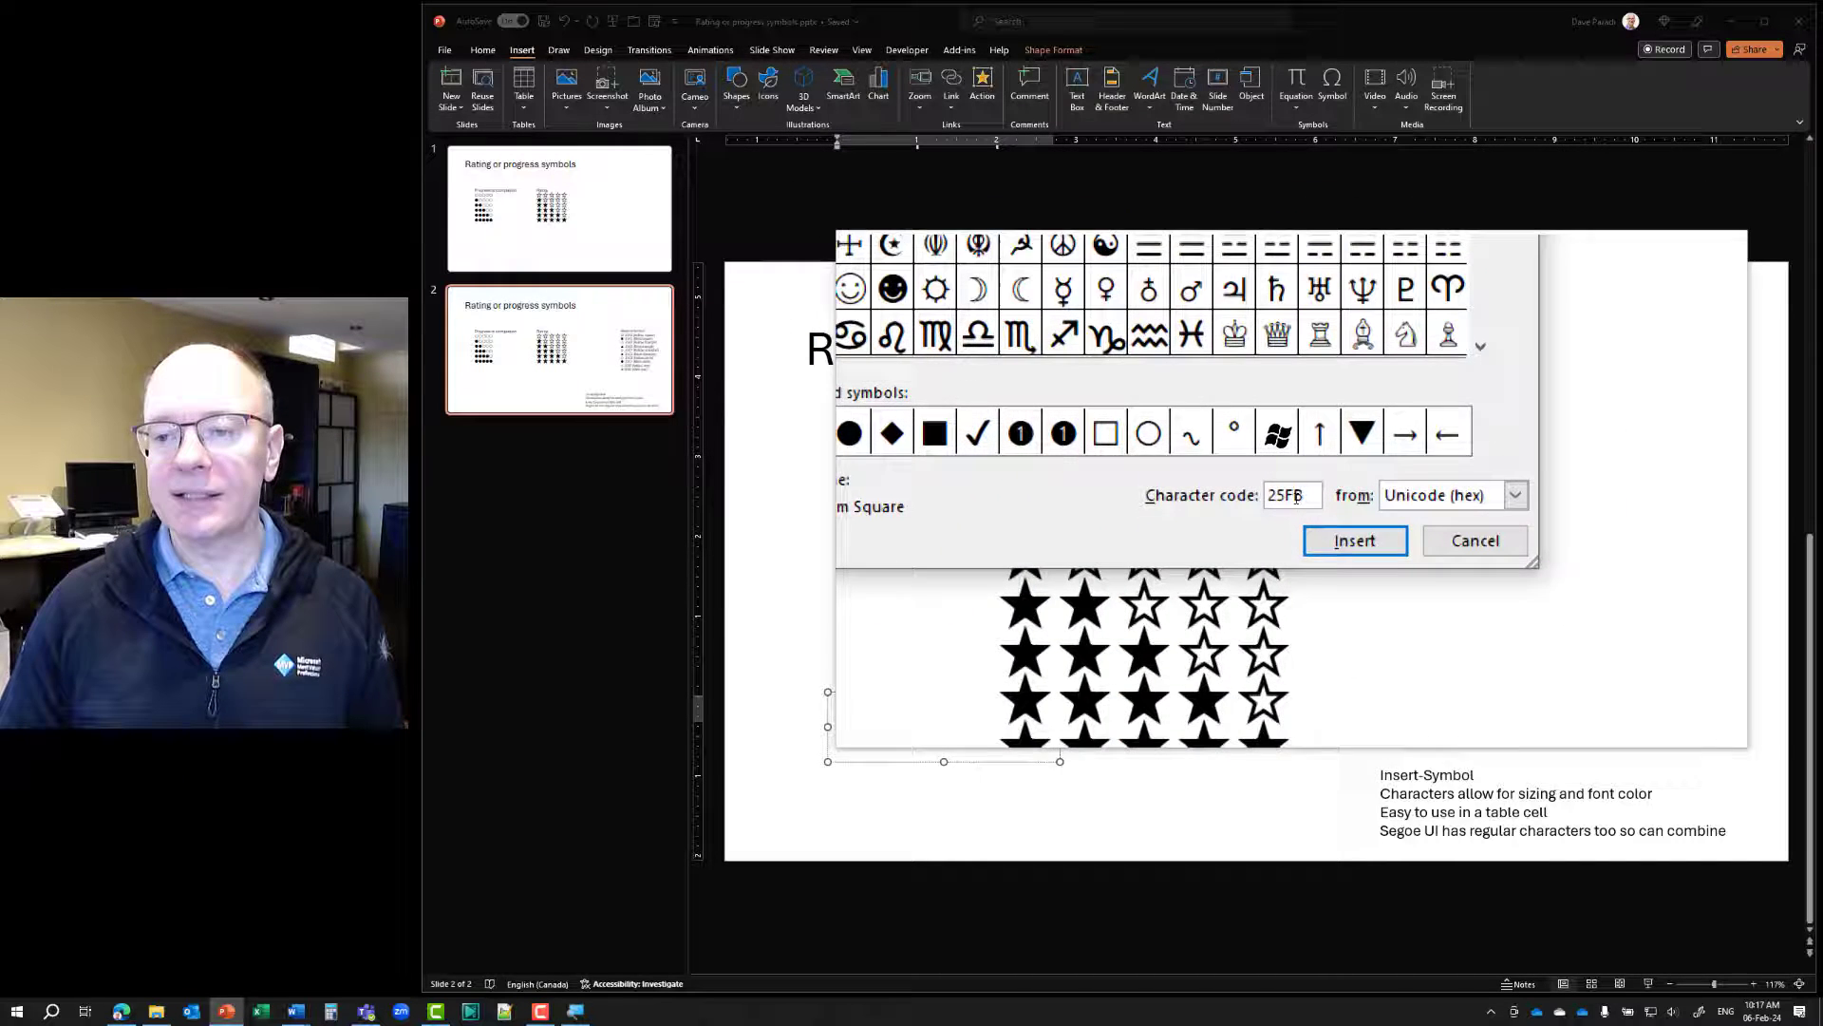
pyautogui.click(1310, 521)
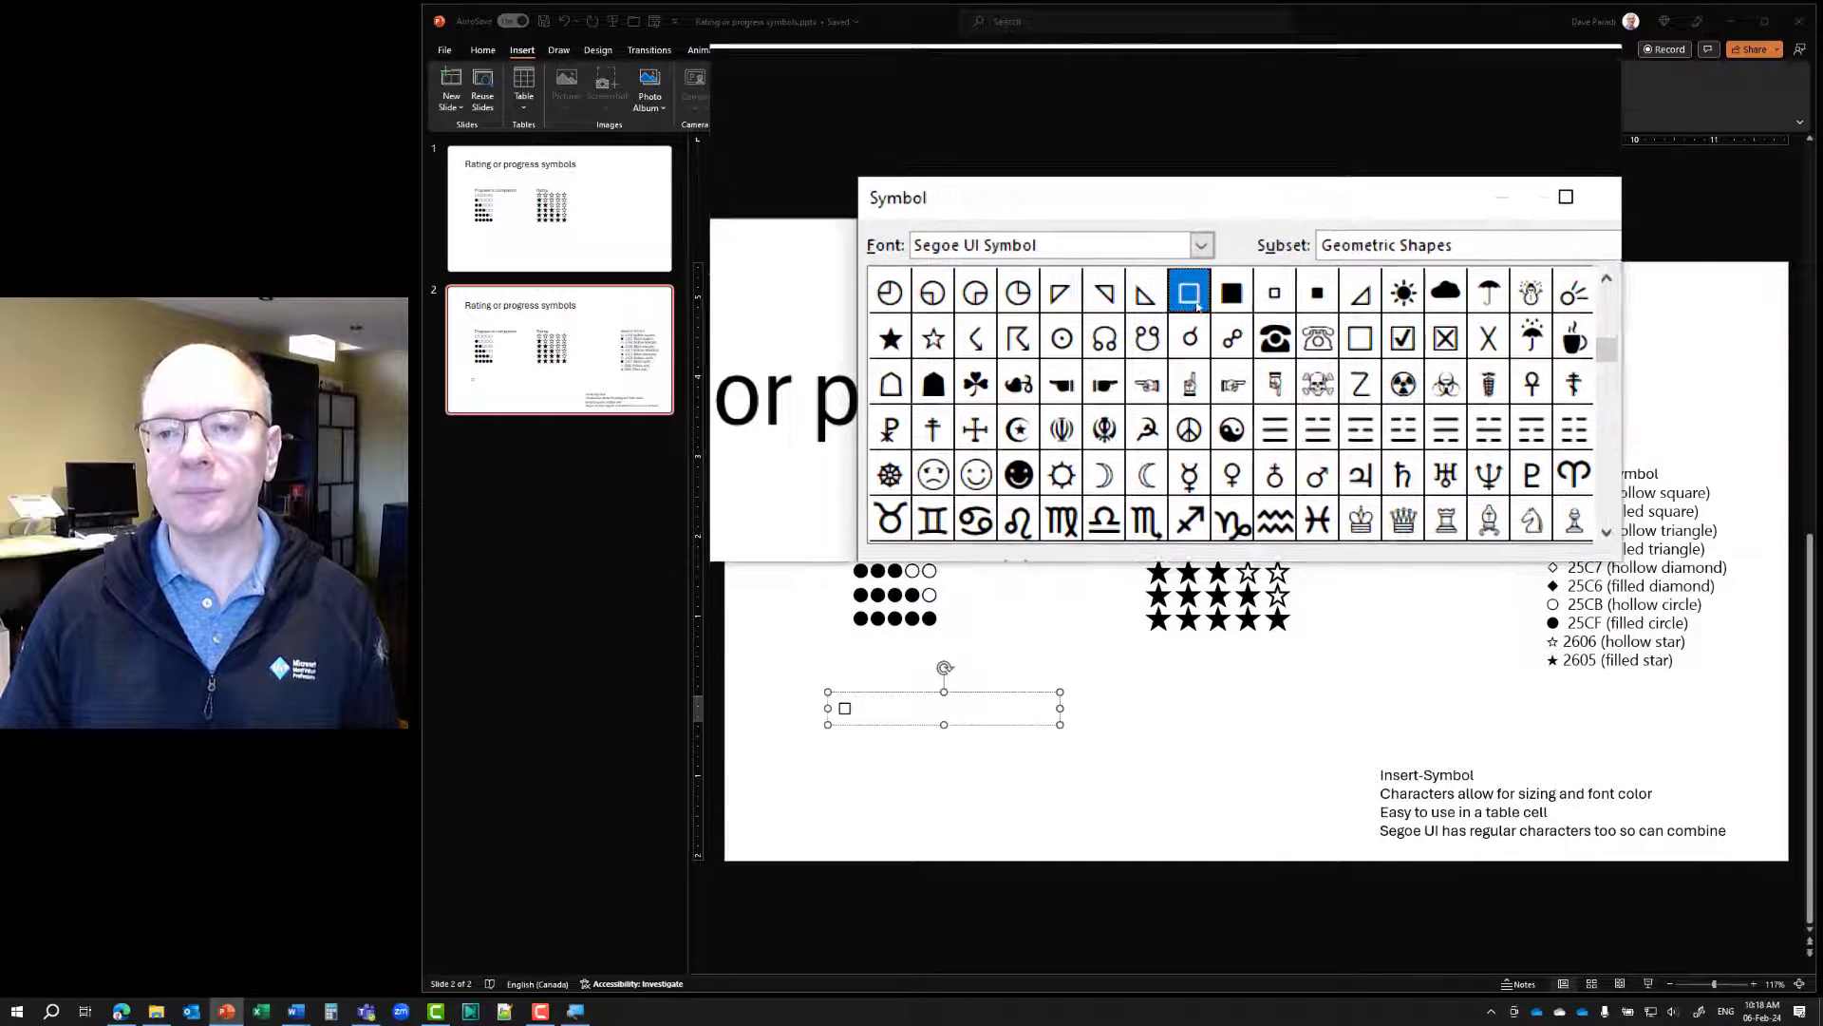
pyautogui.click(1198, 300)
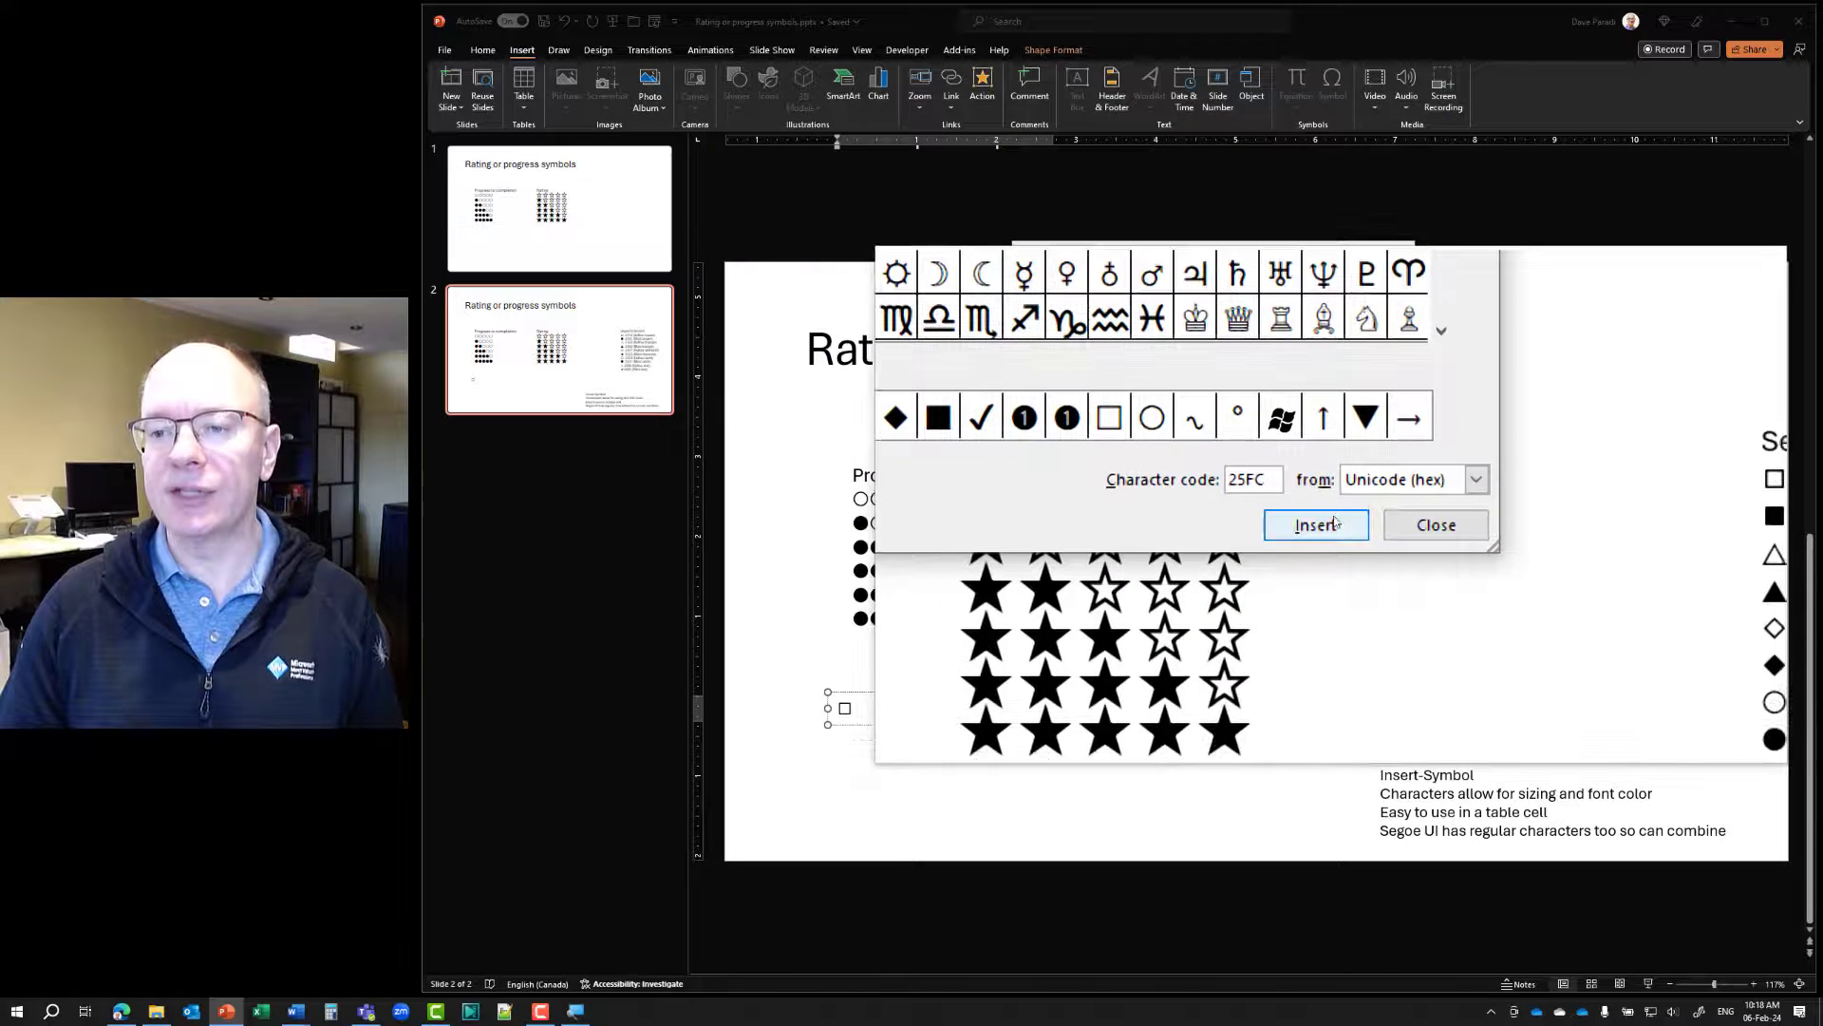
pyautogui.click(1334, 521)
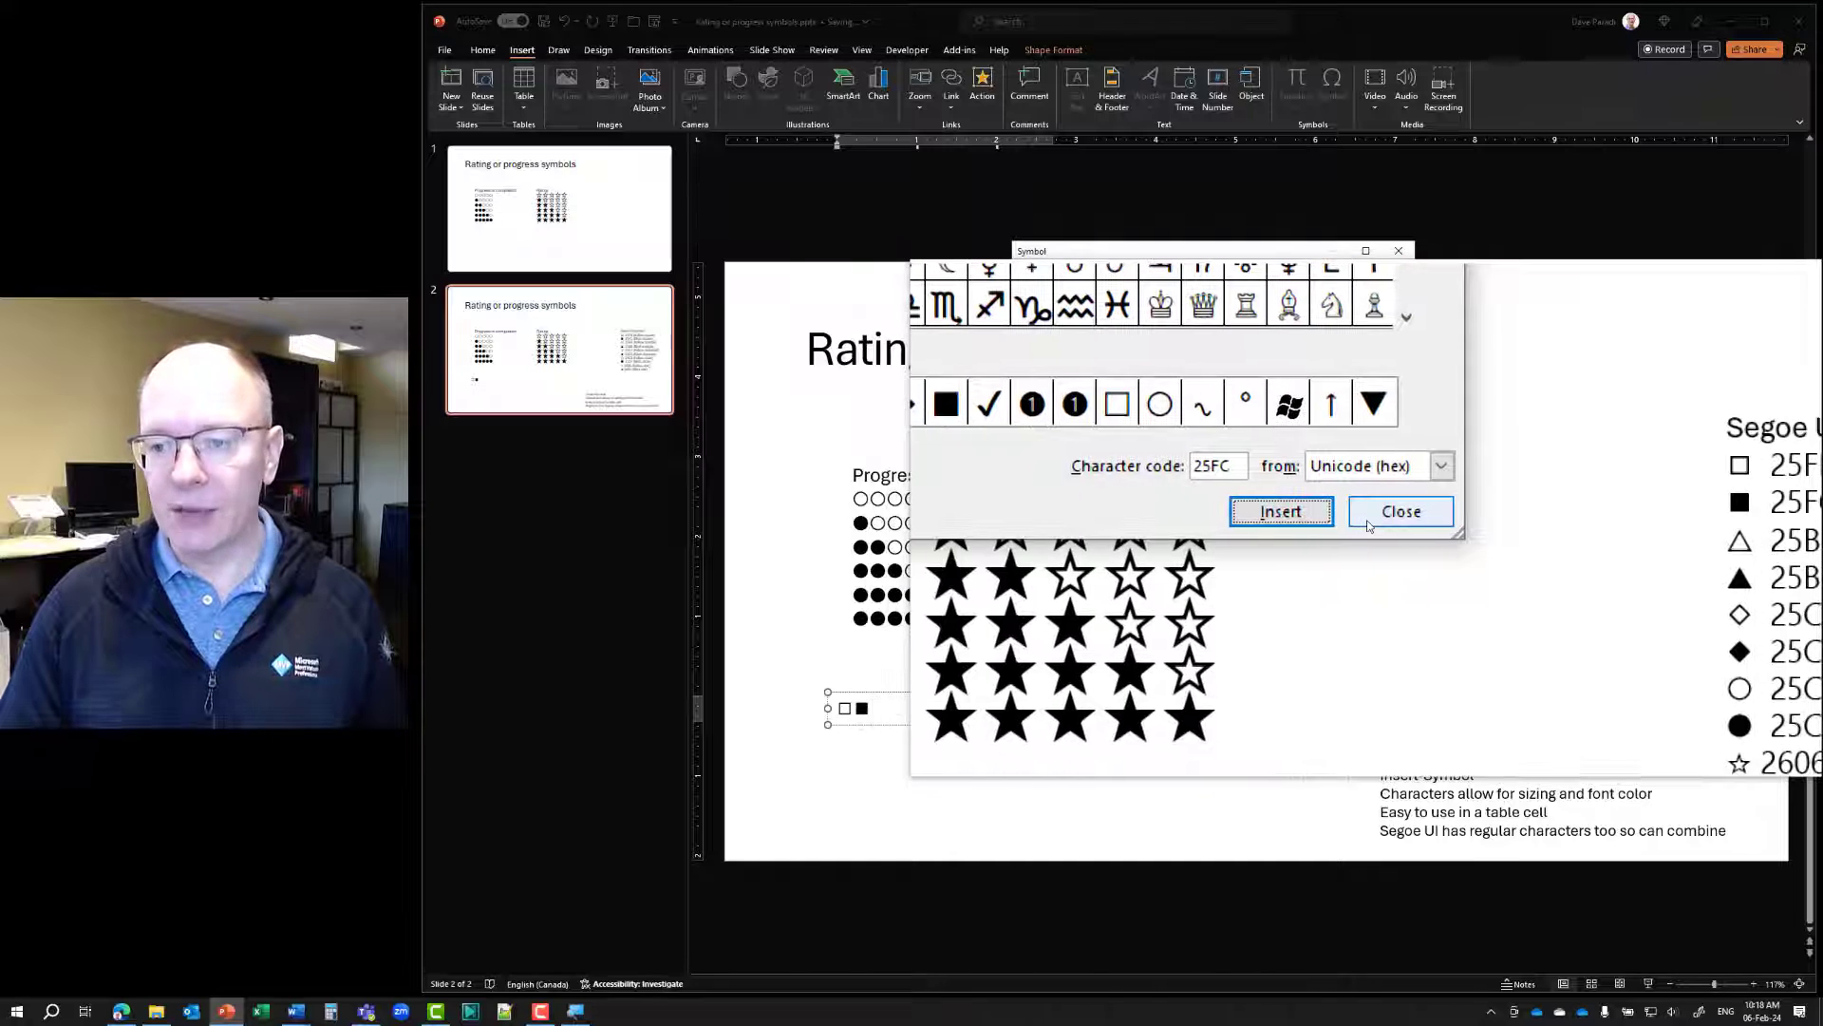
pyautogui.click(1371, 521)
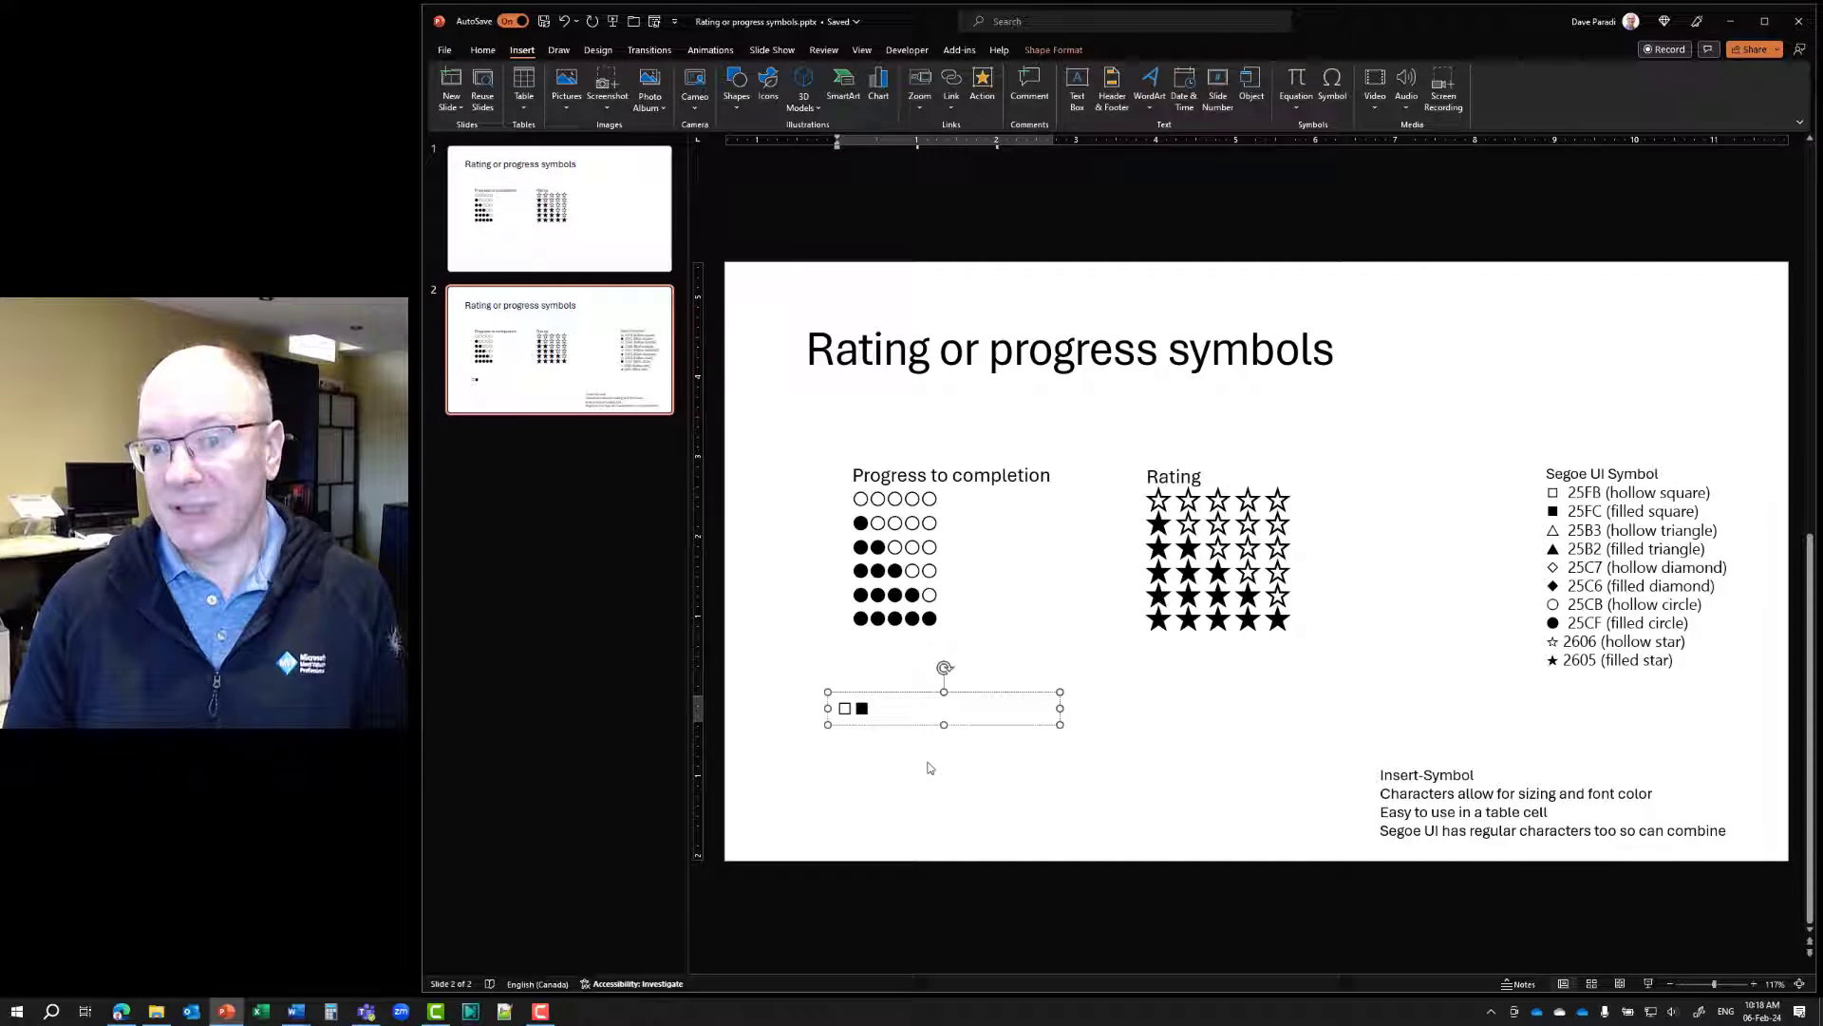
# Copy the hollow square into a row of five, moving the filled square to line two
pyautogui.click(854, 708)
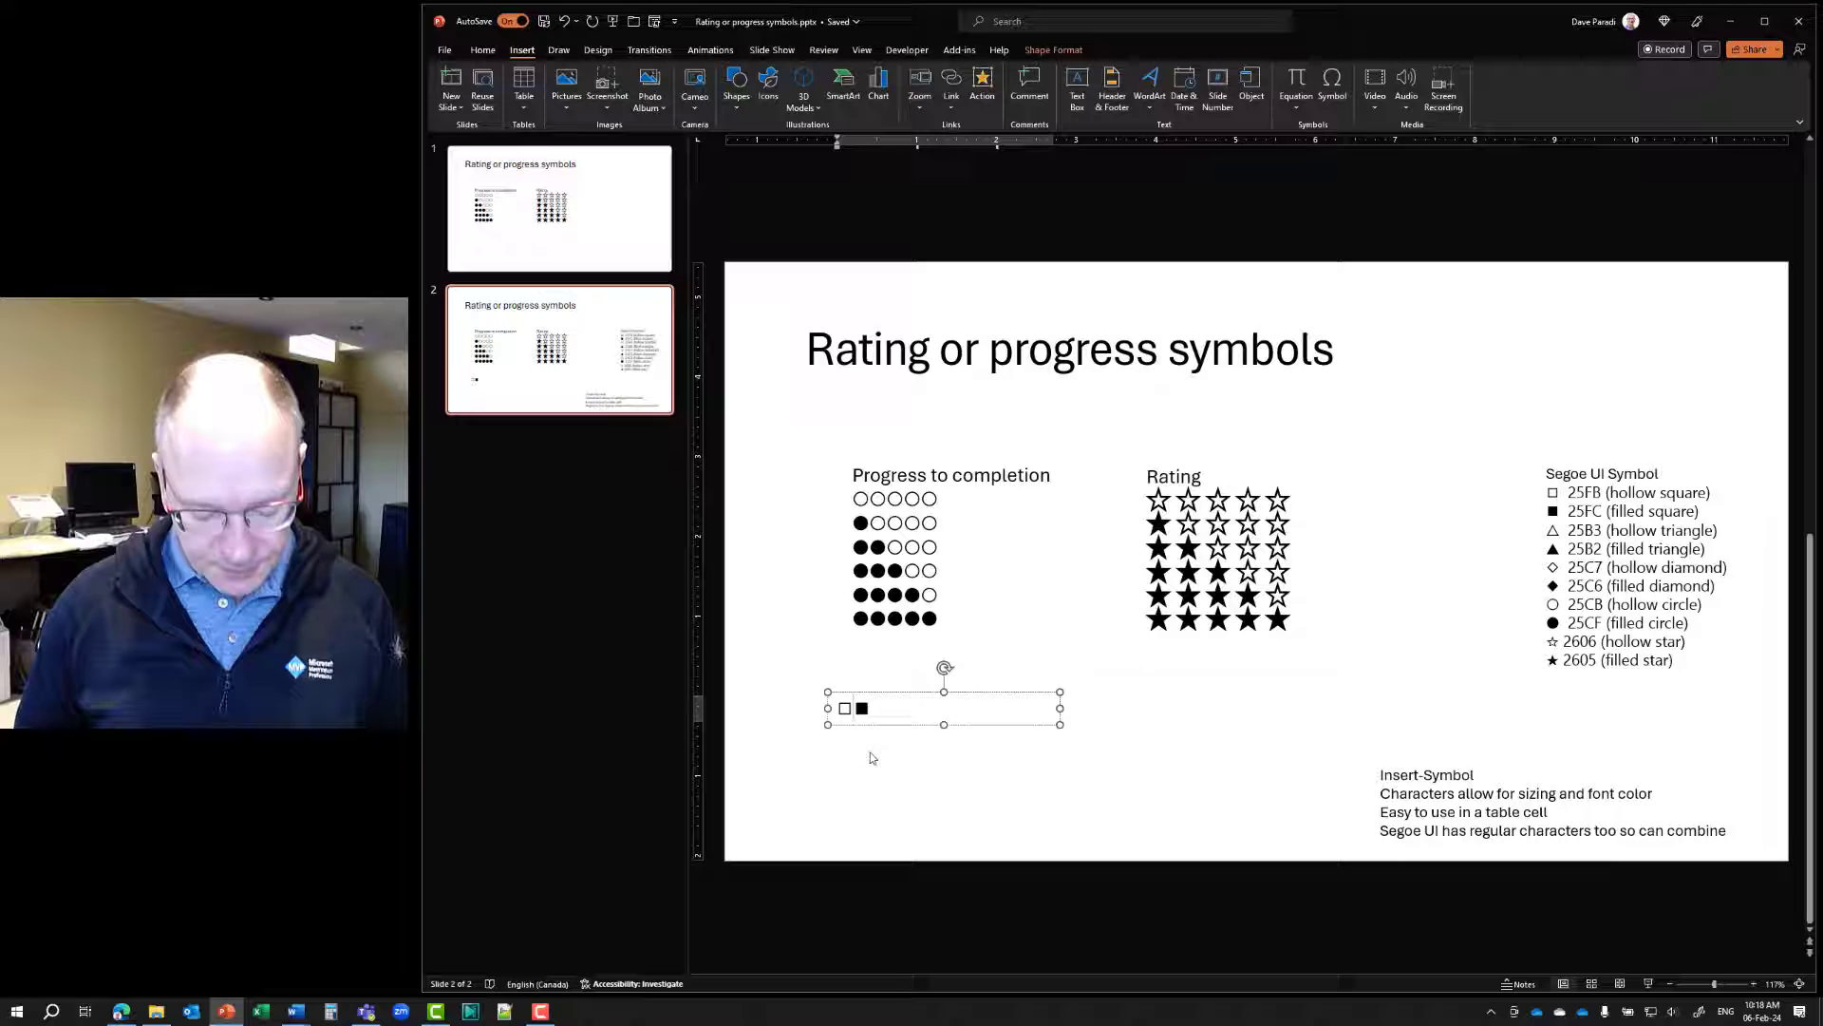
pyautogui.hotkey('shift', 'Left')
pyautogui.hotkey('ctrl', 'c')
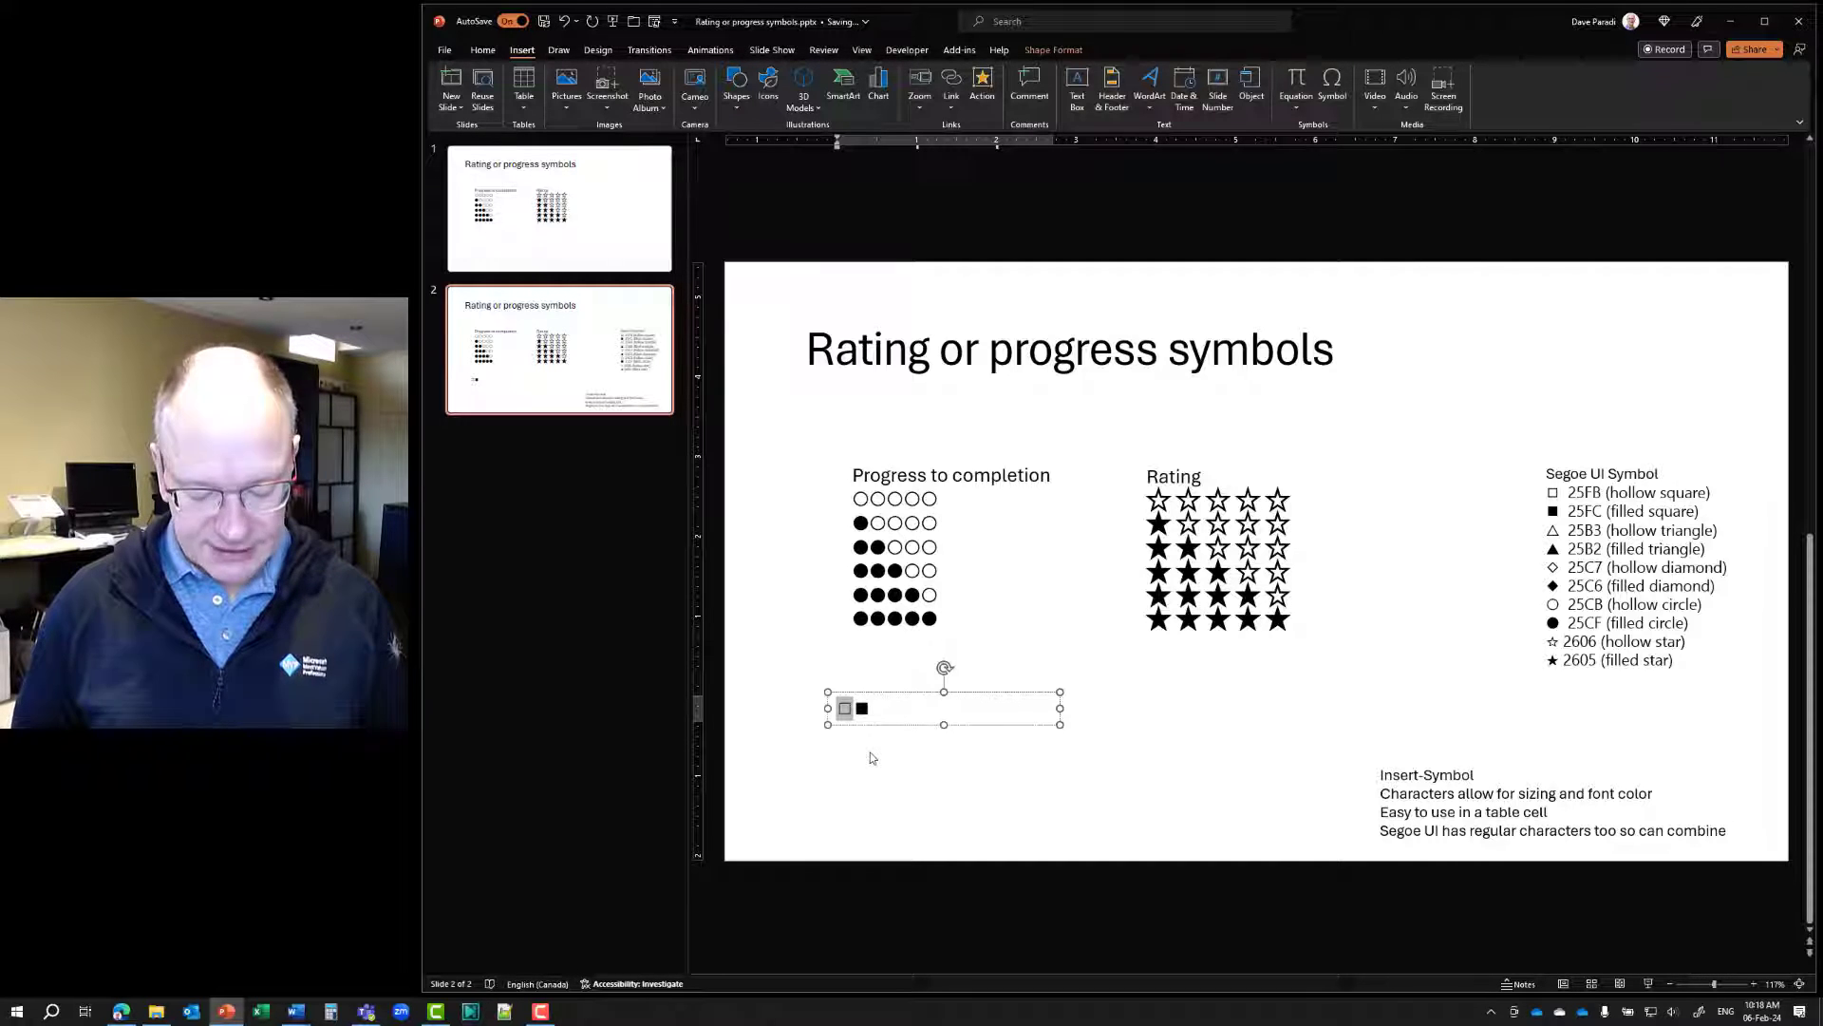
pyautogui.press('Right')
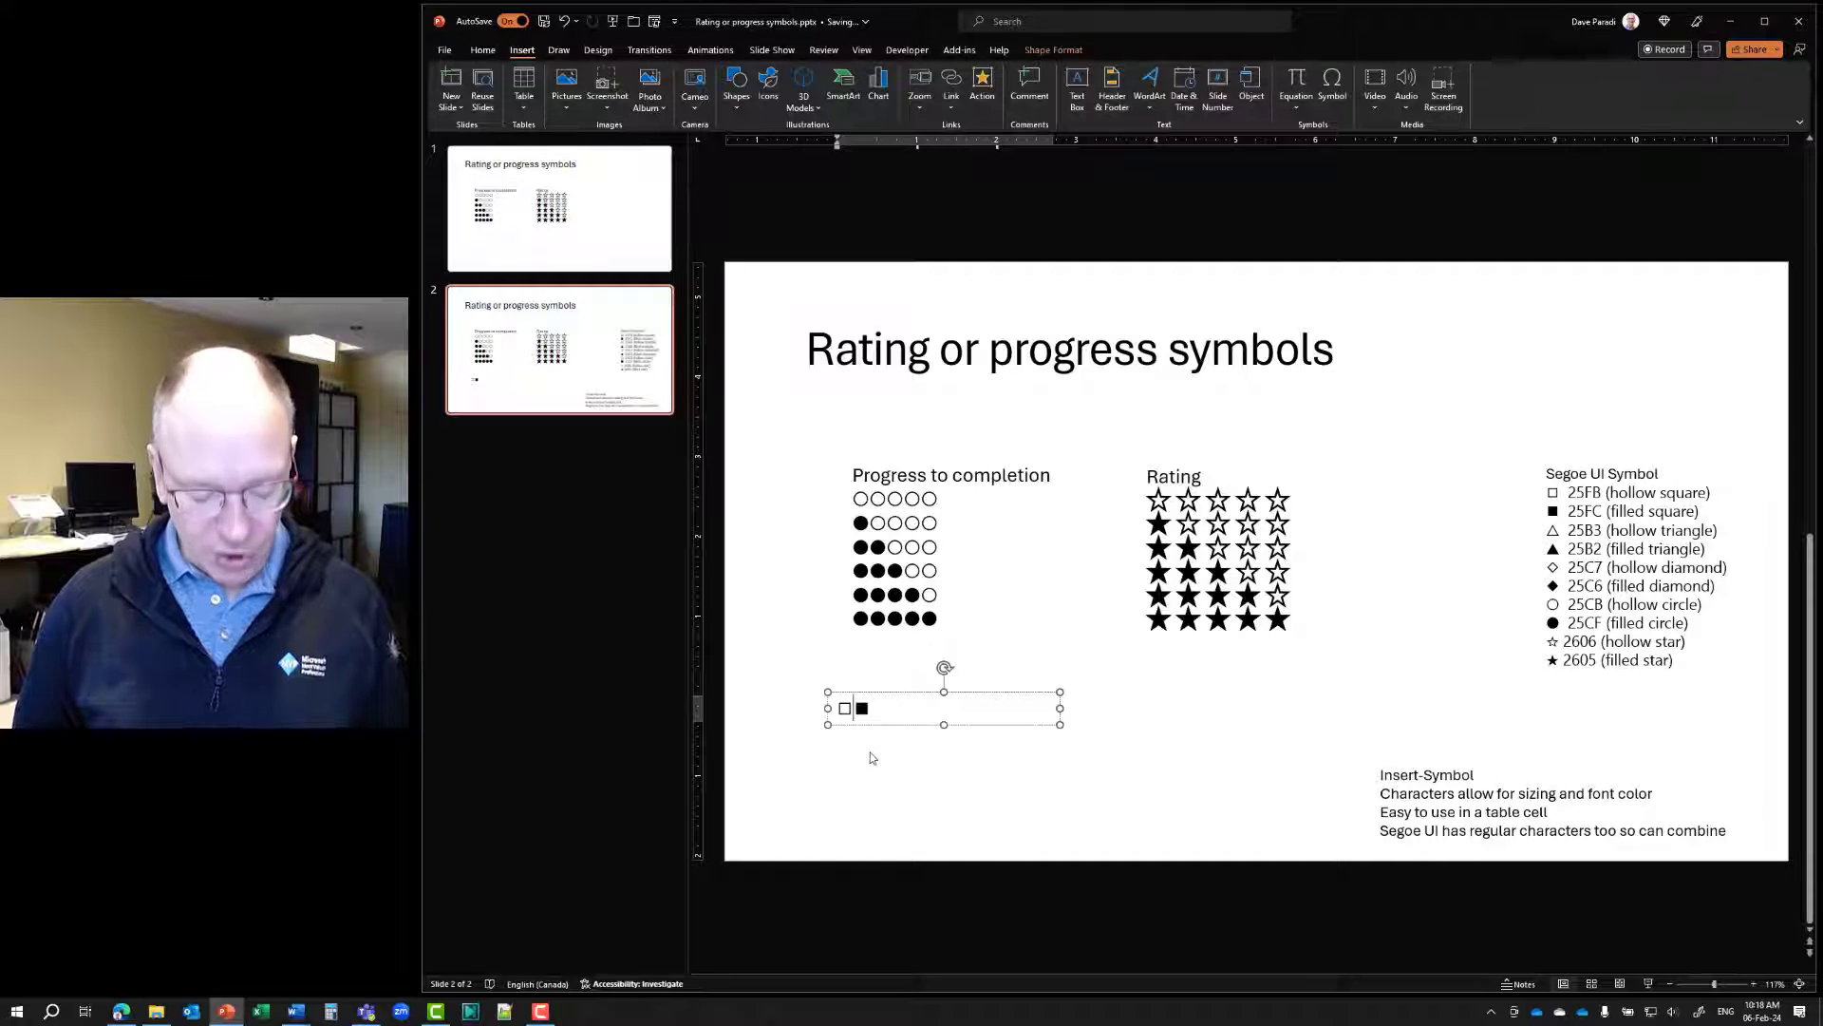
pyautogui.hotkey('ctrl', 'v')
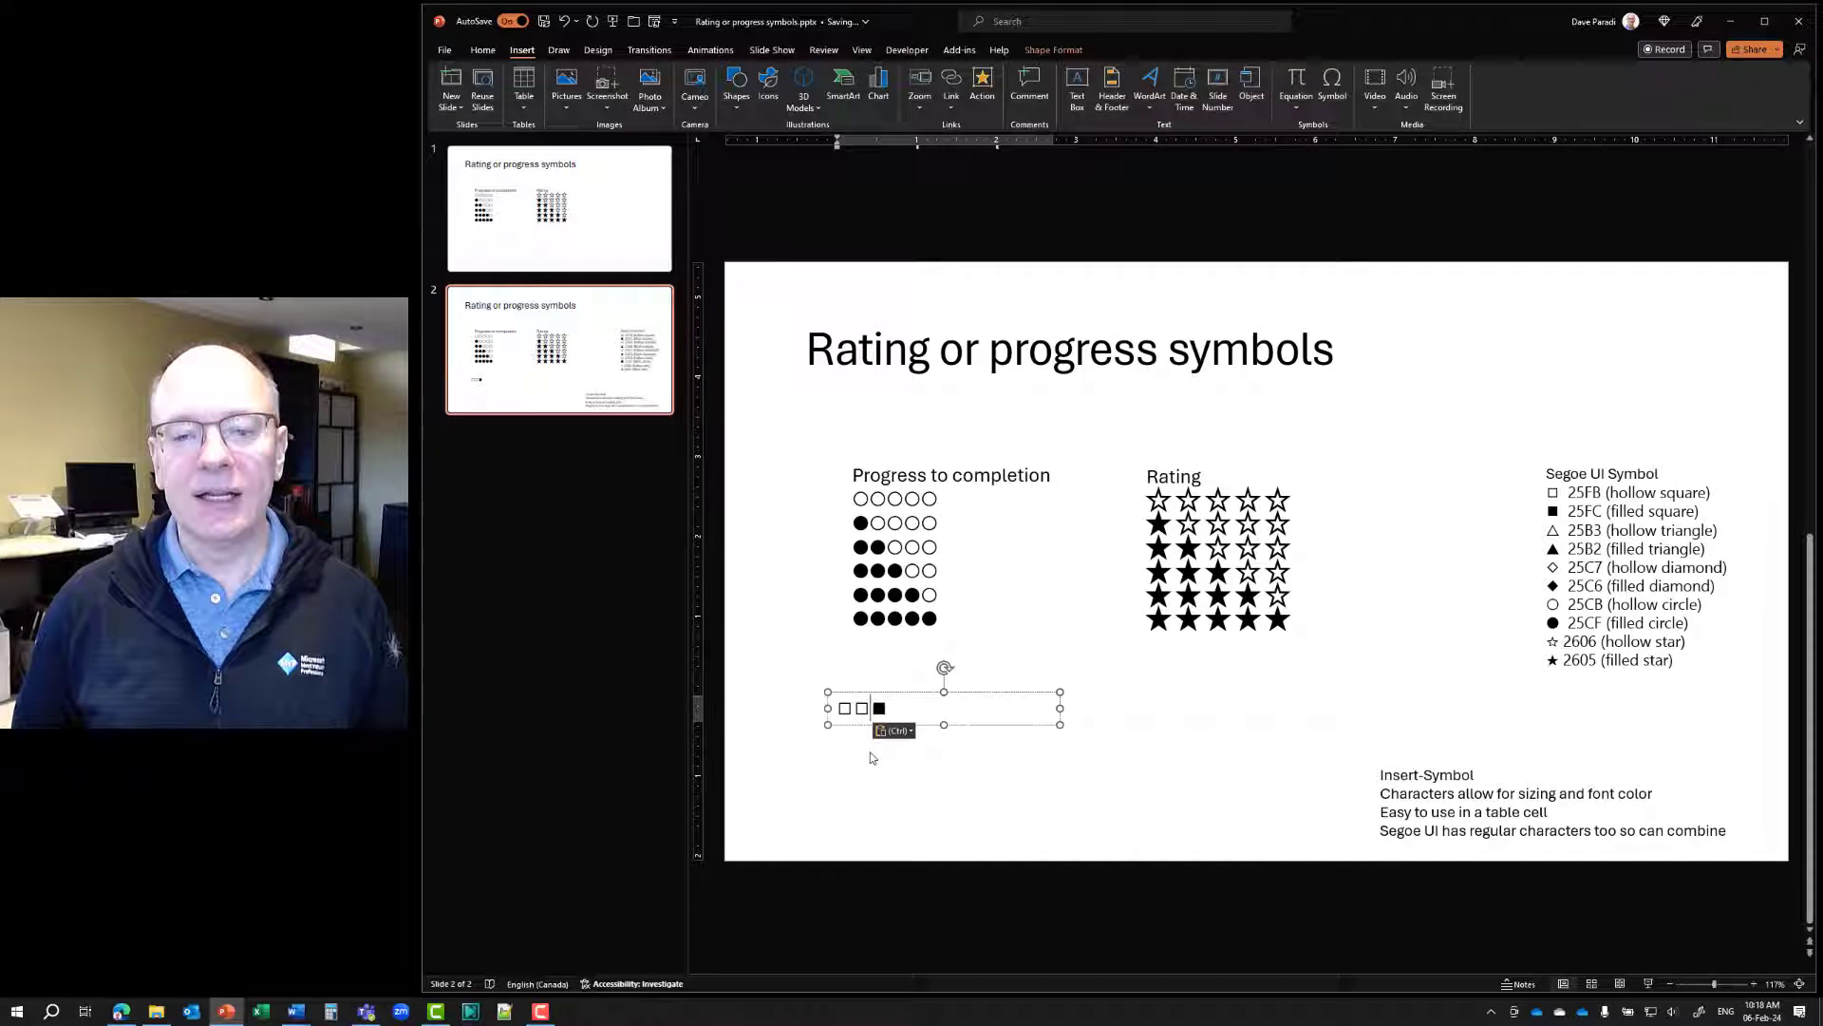
pyautogui.hotkey('ctrl', 'v')
pyautogui.hotkey('ctrl', 'v')
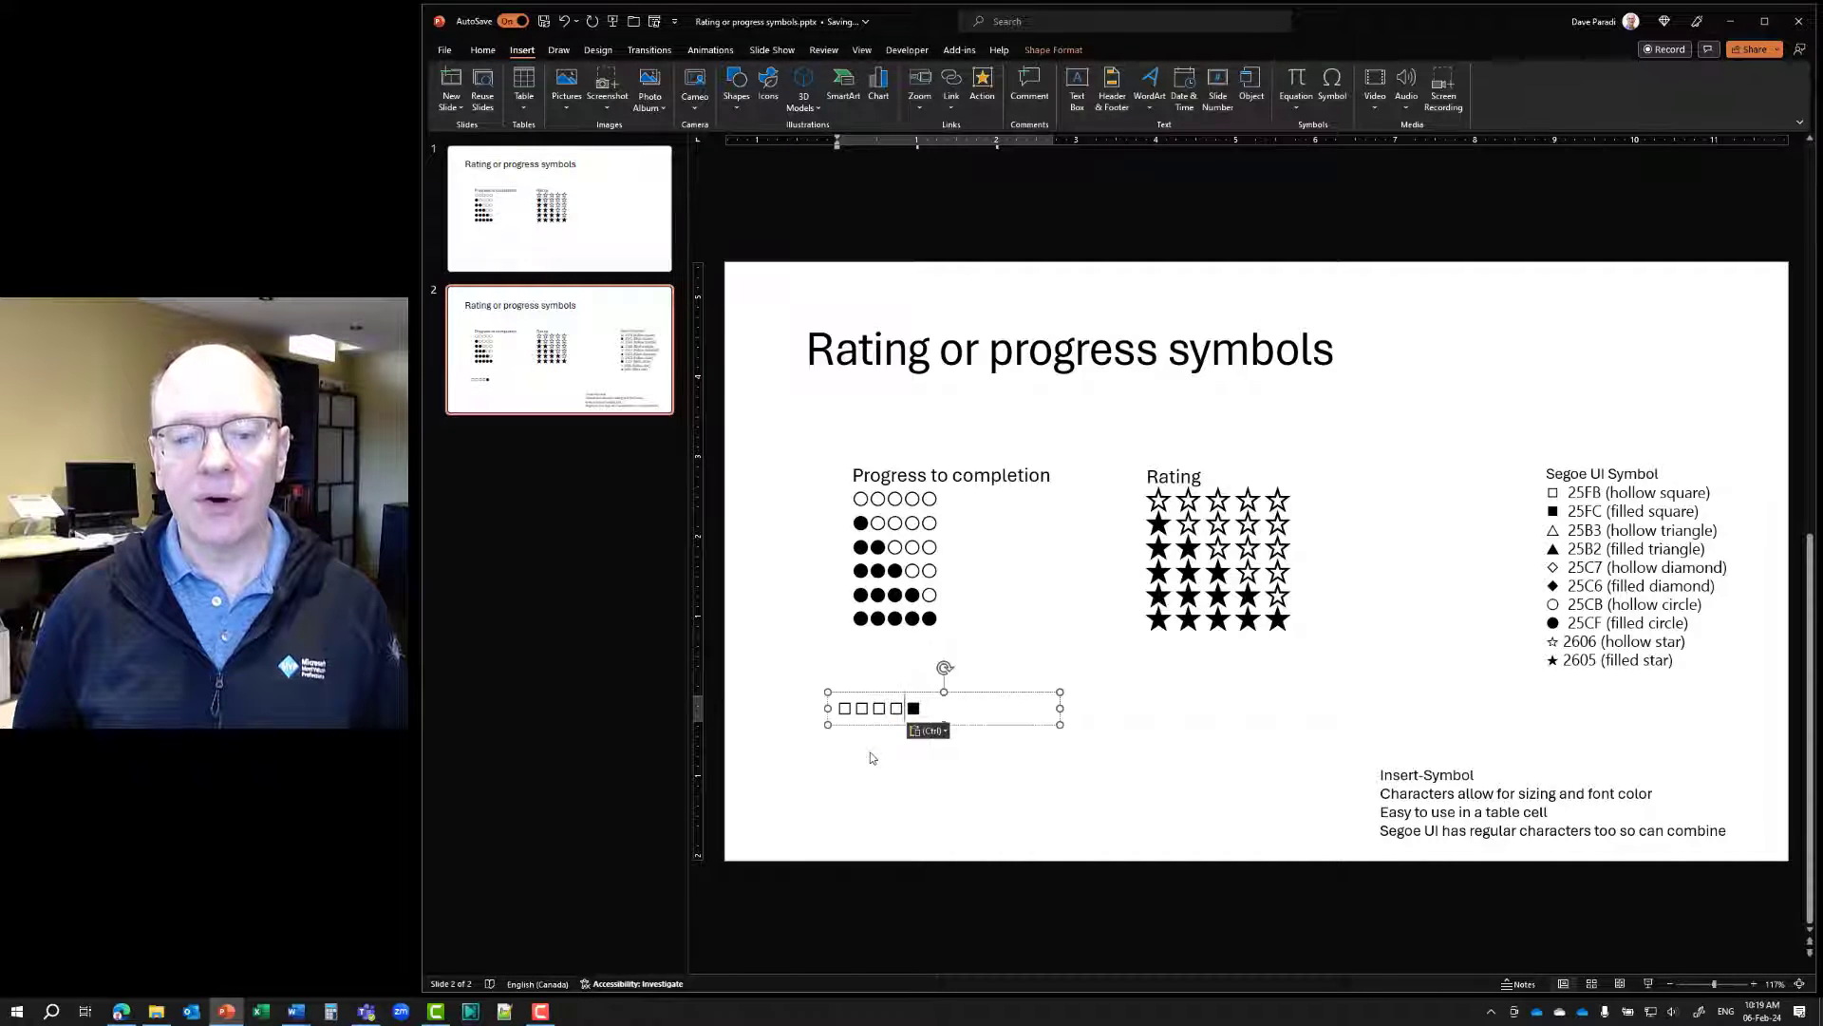
pyautogui.write('◻')
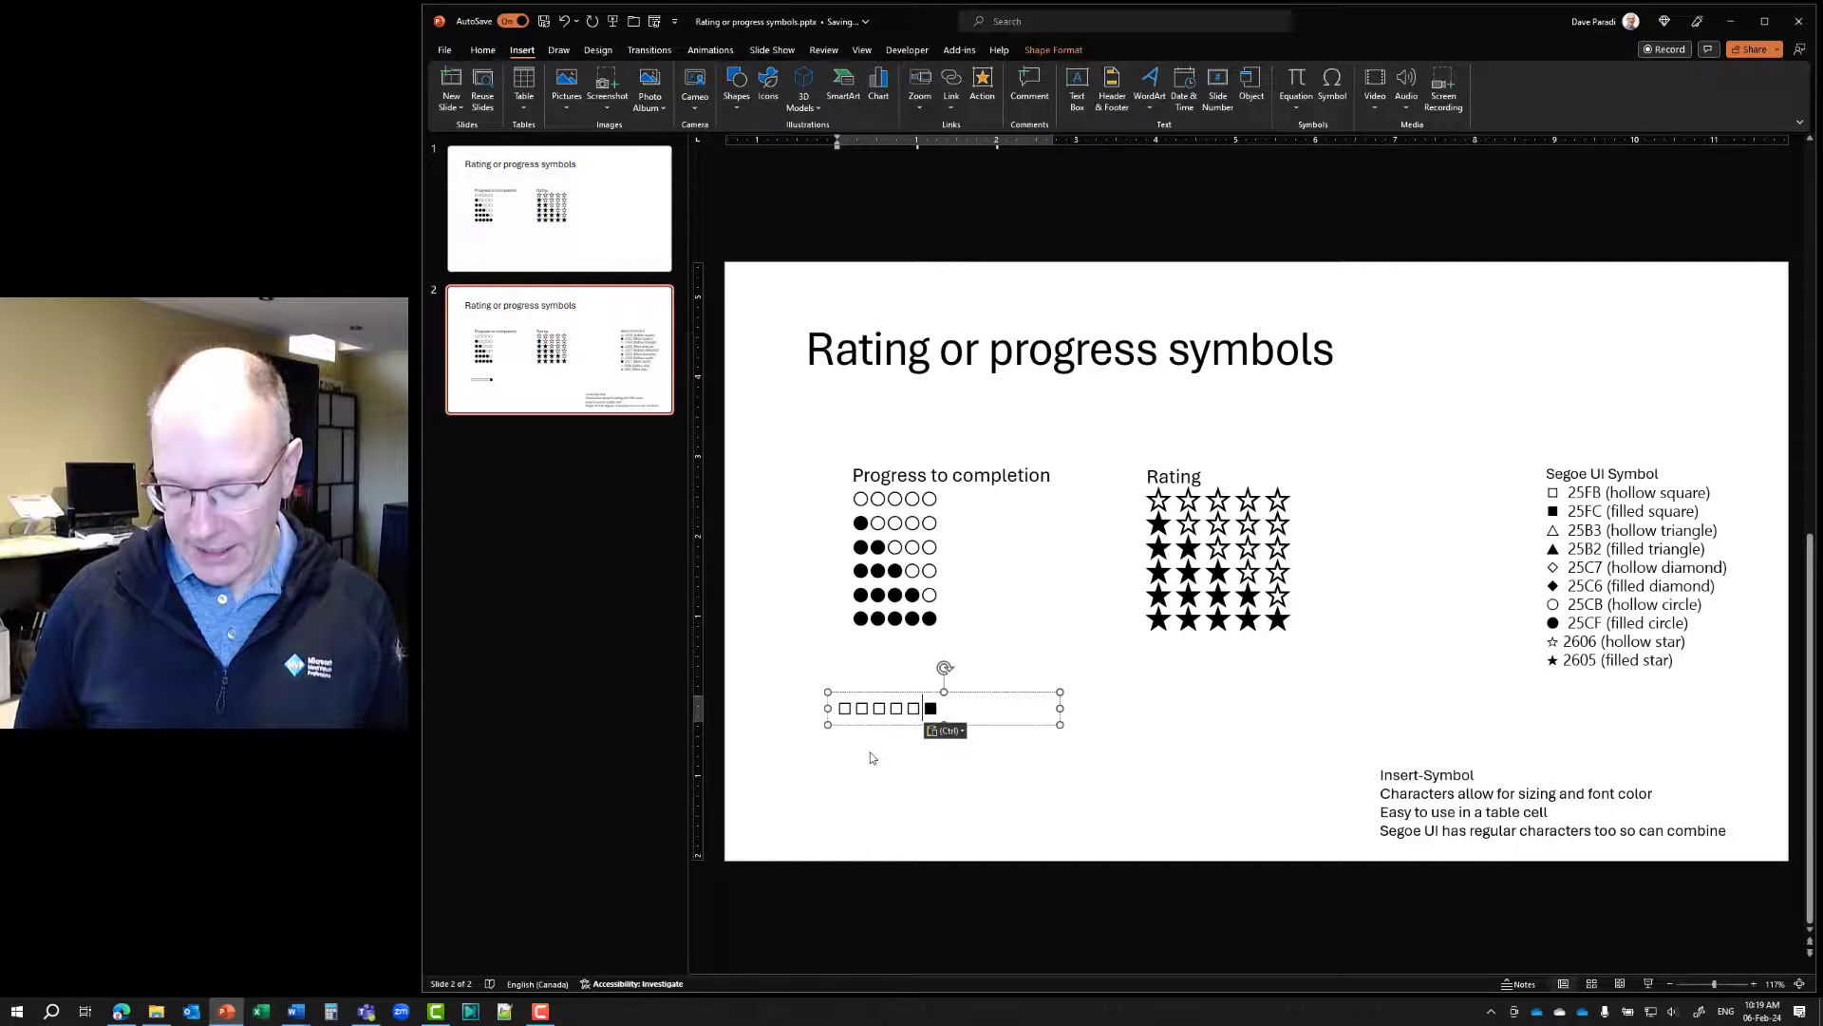
pyautogui.press('Return')
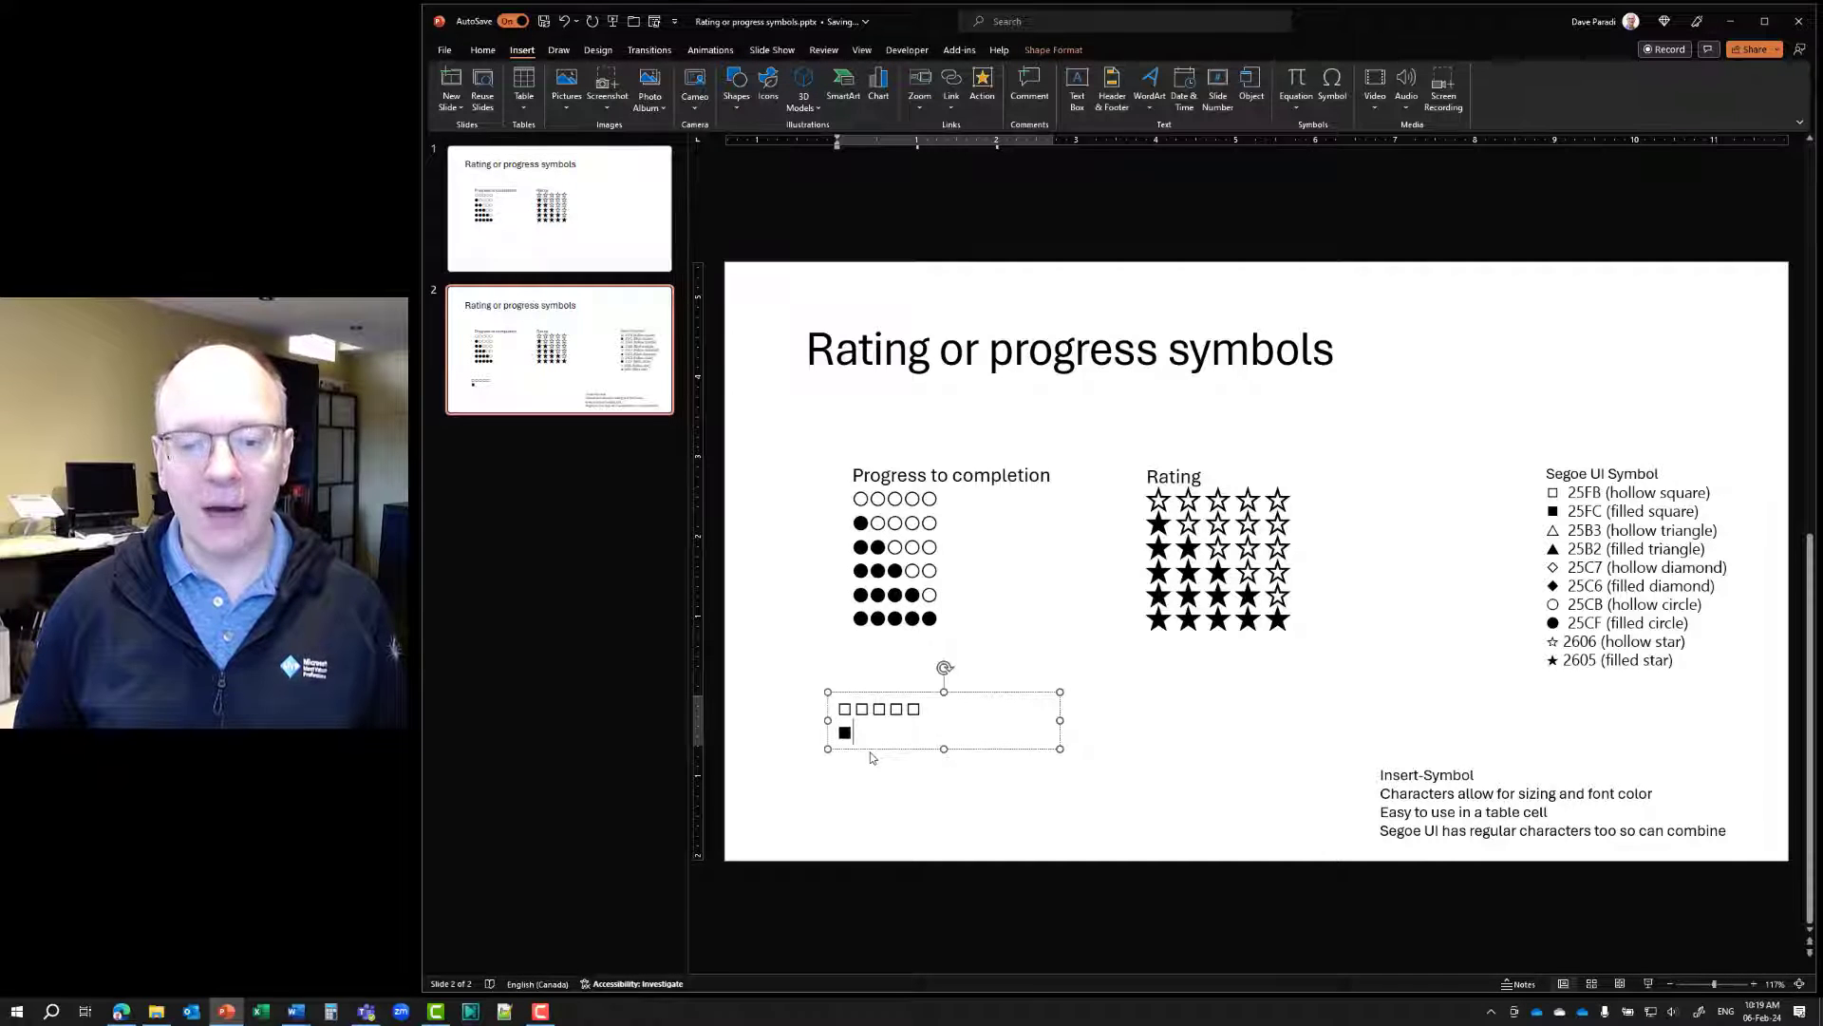
# Complete the second row as one filled plus four hollow squares and duplicate it below
pyautogui.hotkey('ctrl', 'v')
pyautogui.hotkey('ctrl', 'v')
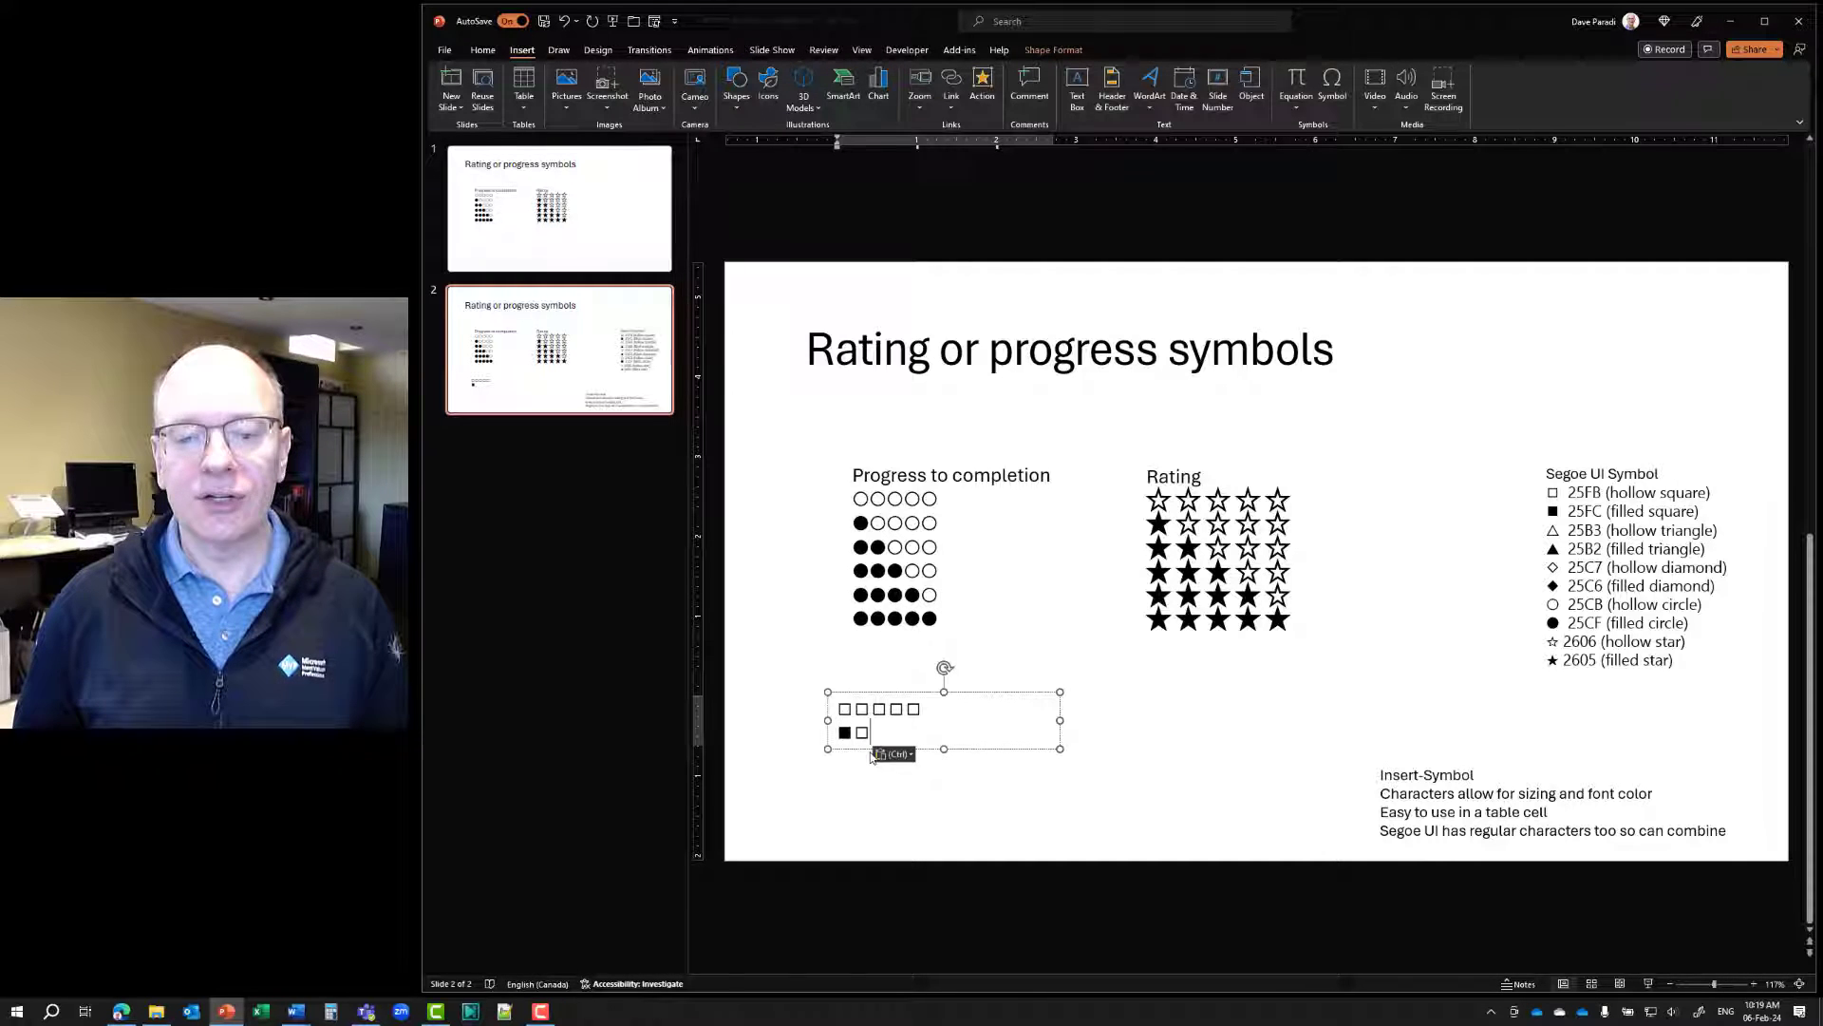
pyautogui.hotkey('ctrl', 'v')
pyautogui.hotkey('ctrl', 'v')
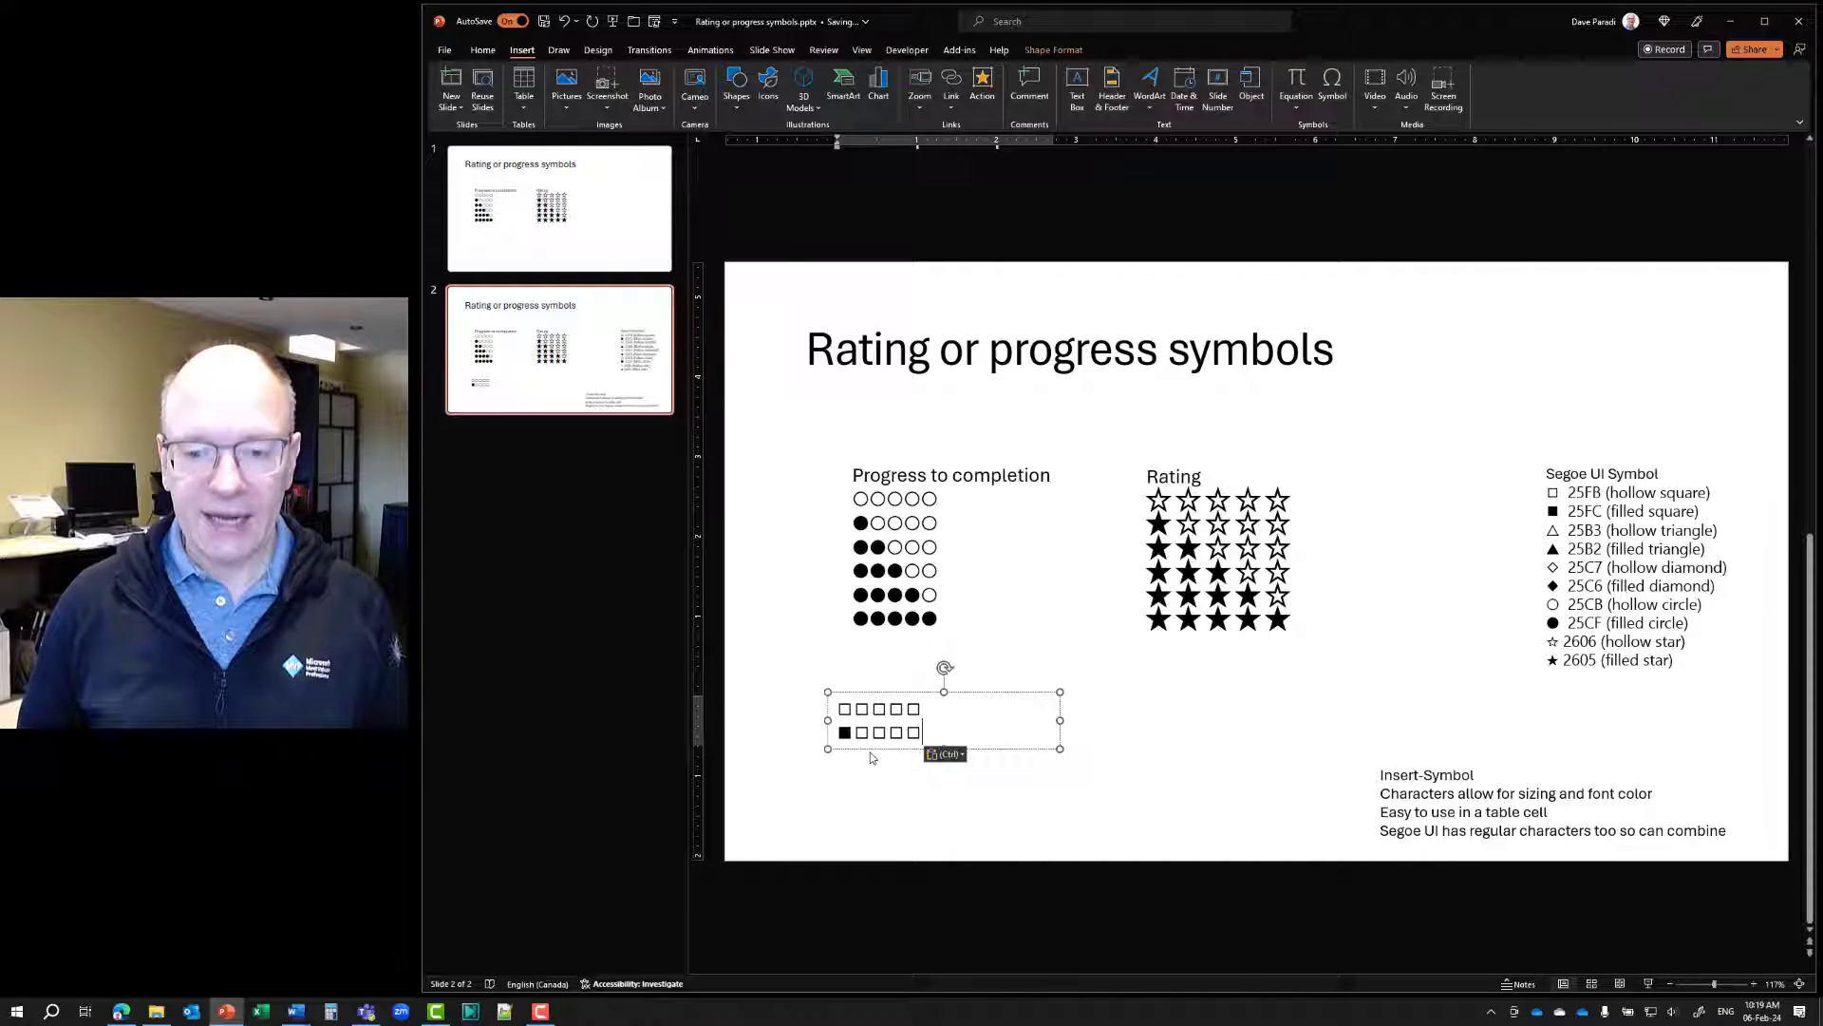
pyautogui.press('Return')
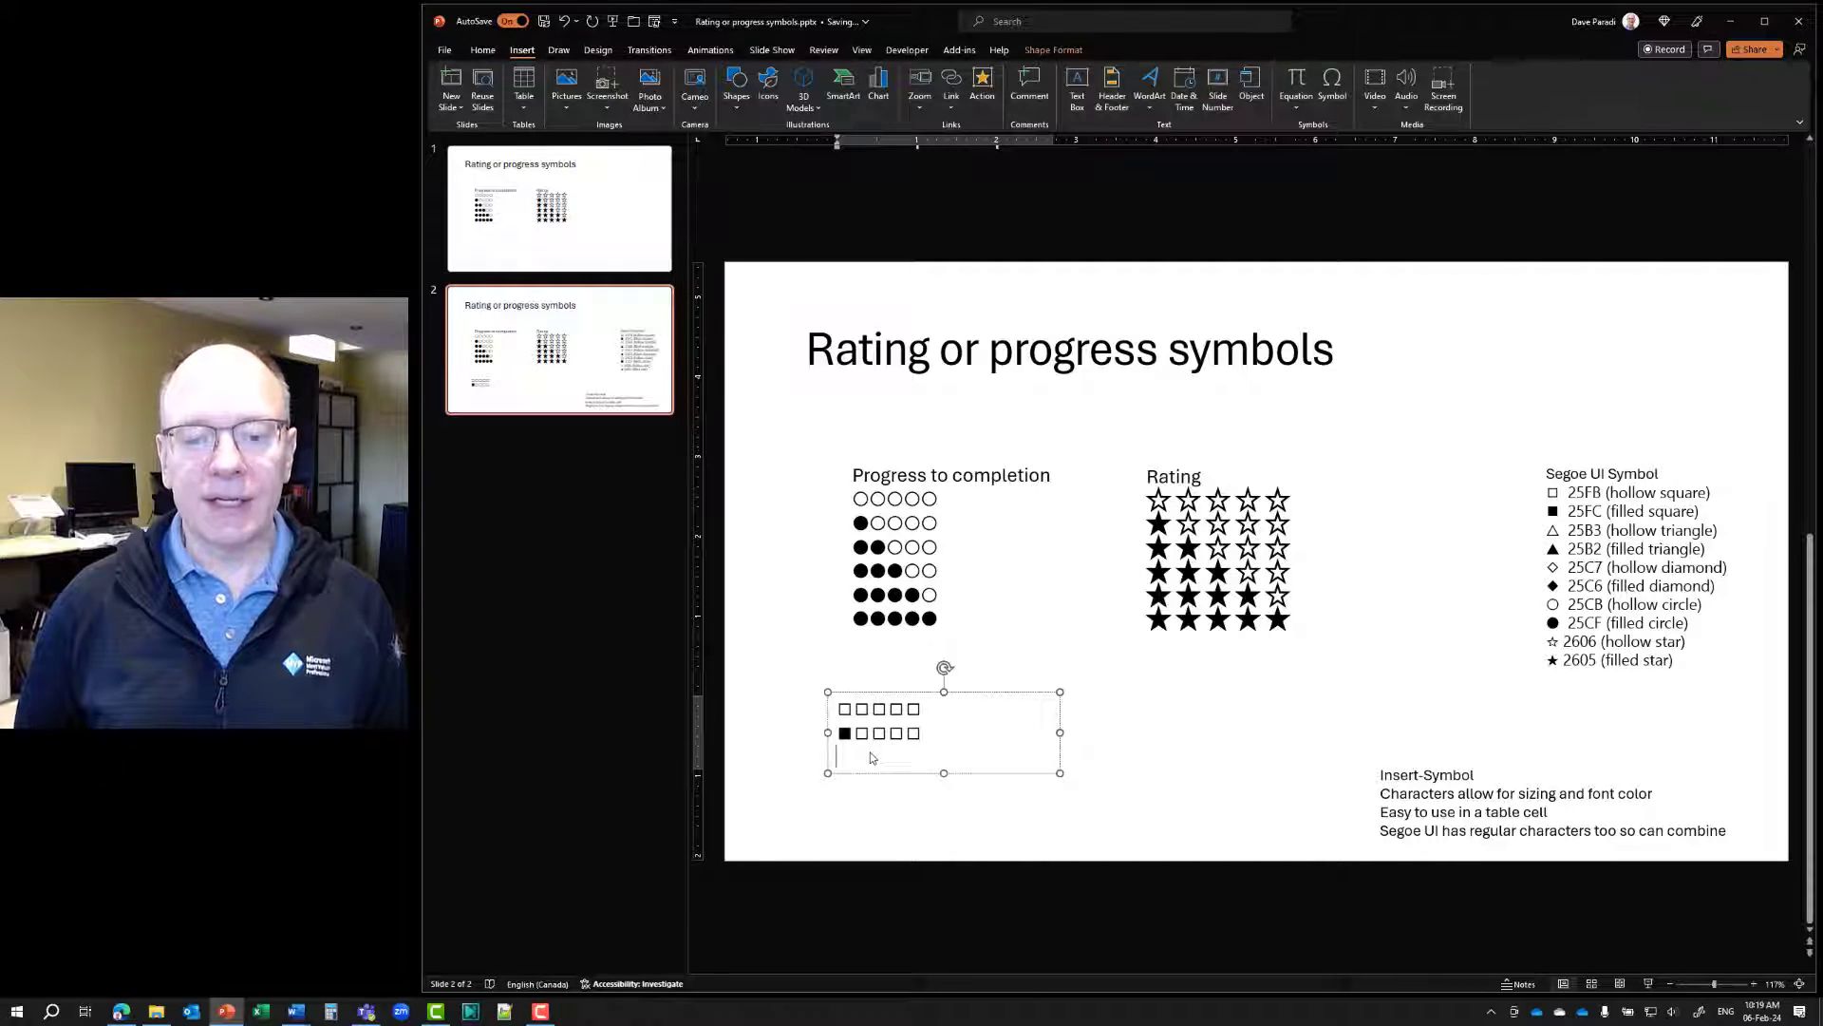
pyautogui.press('Up')
pyautogui.hotkey('shift', 'Right')
pyautogui.hotkey('shift', 'Right')
pyautogui.hotkey('shift', 'Right')
pyautogui.hotkey('shift', 'Right')
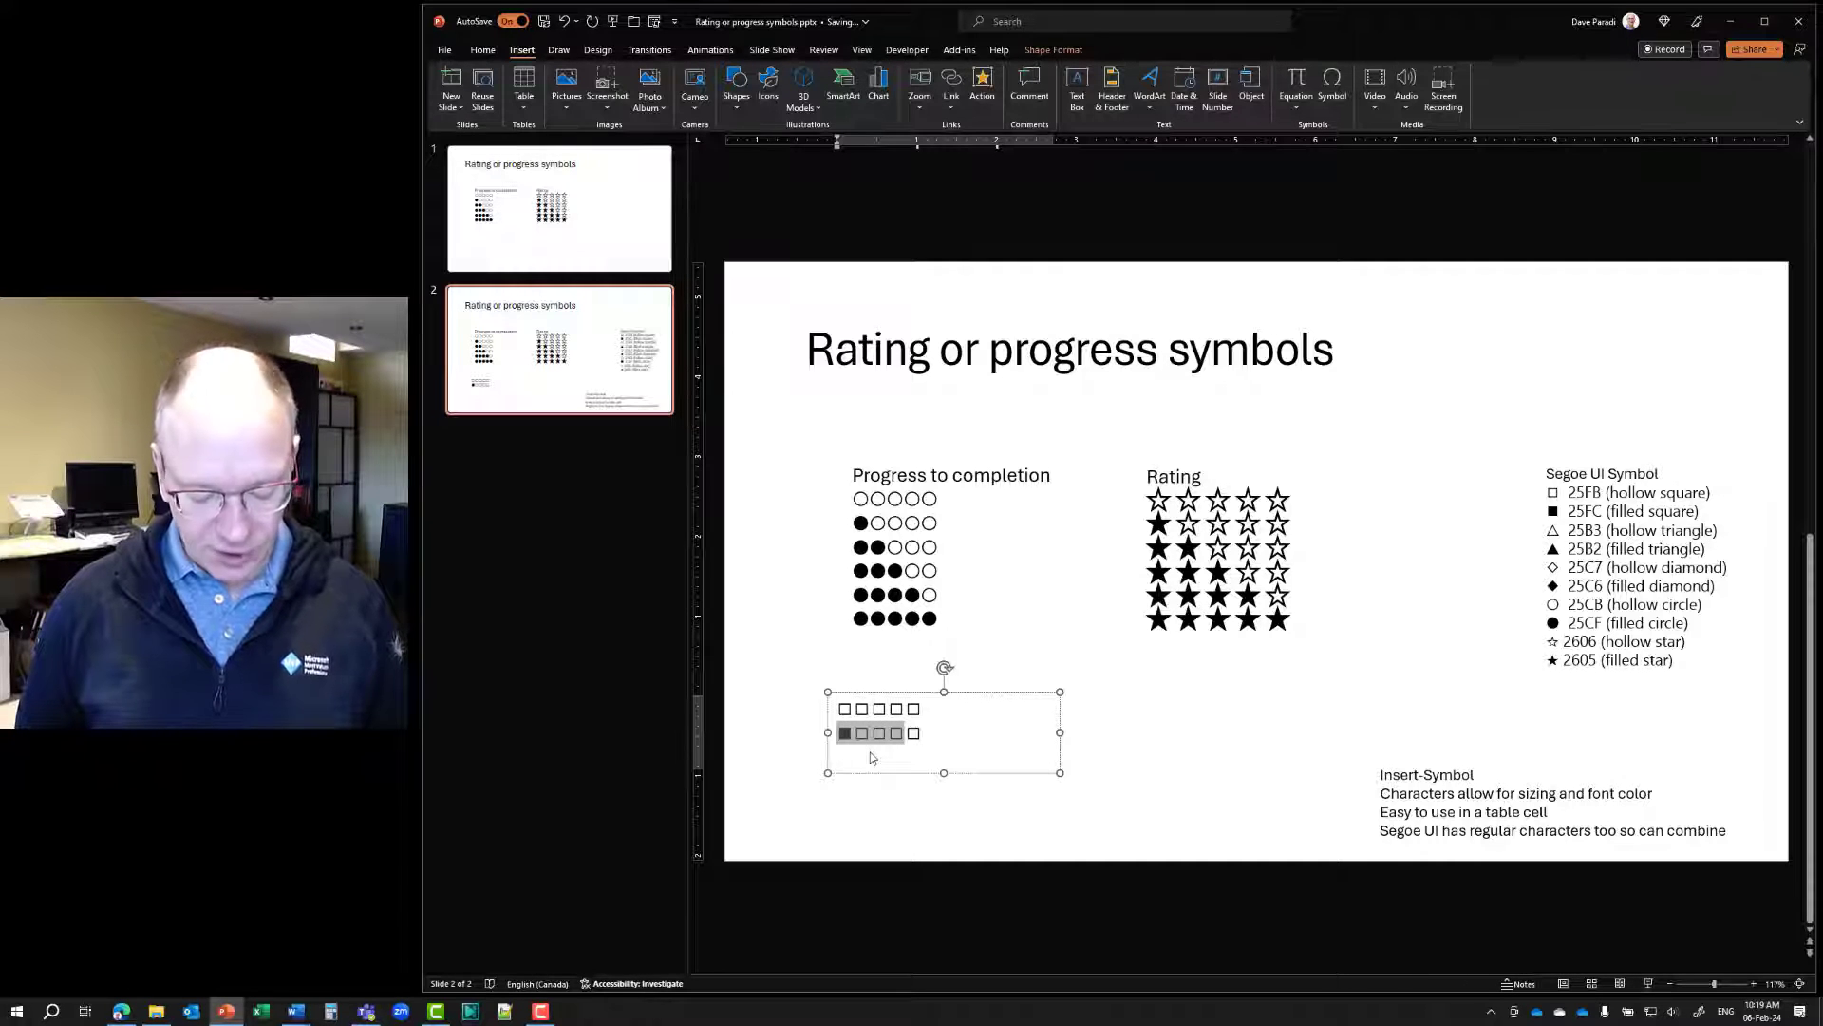
pyautogui.hotkey('ctrl', 'c')
pyautogui.press('End')
pyautogui.press('Return')
pyautogui.hotkey('ctrl', 'v')
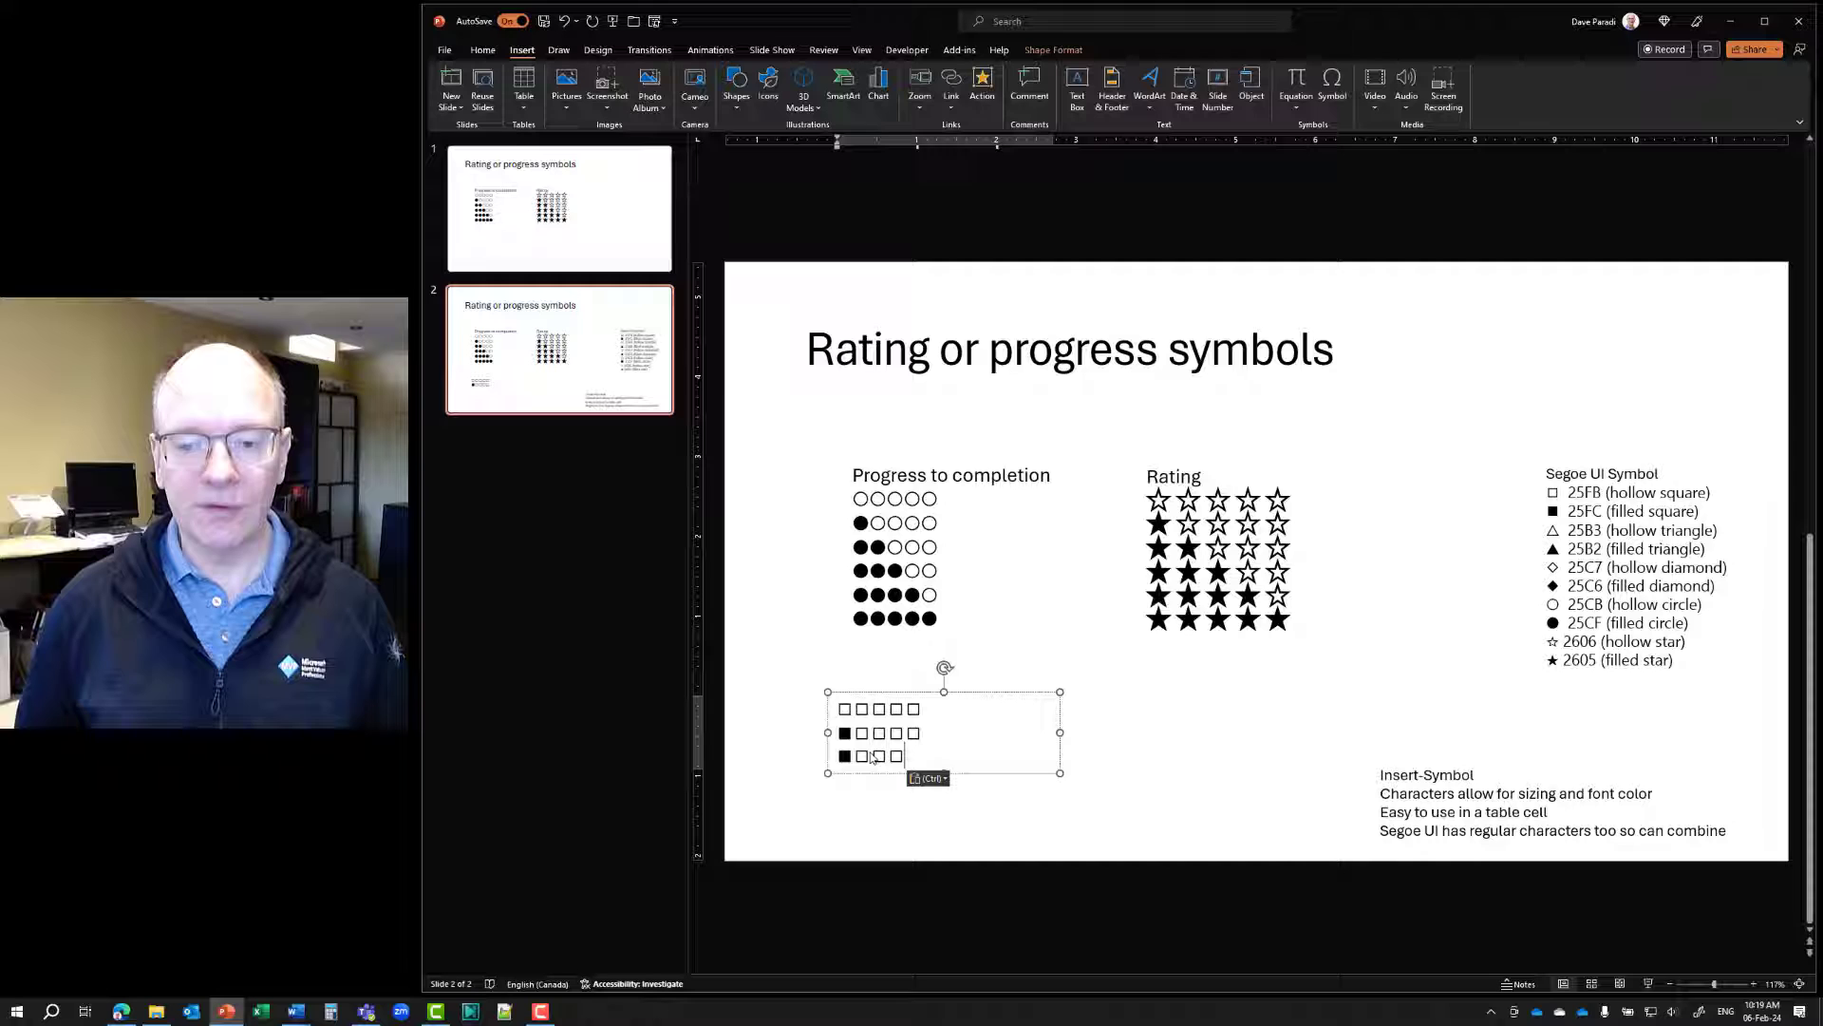
# Make the third row two filled plus three hollow squares
pyautogui.press('Home')
pyautogui.hotkey('shift', 'Right')
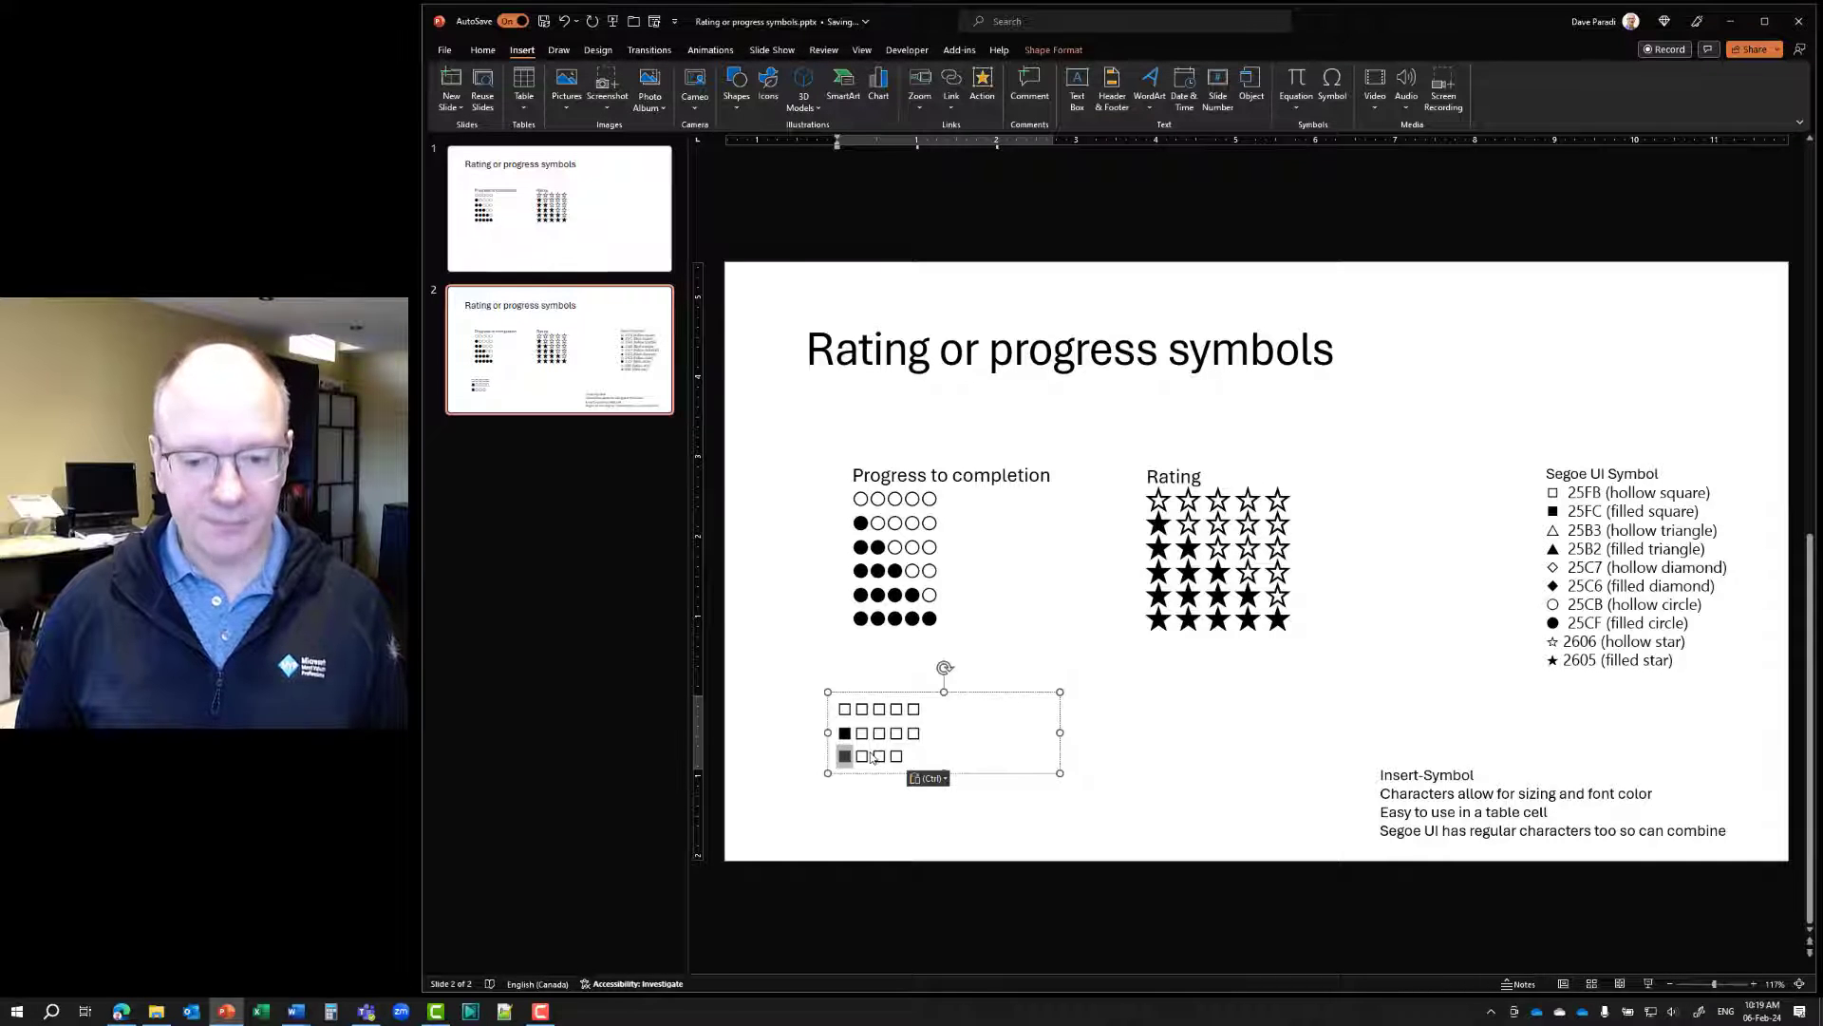
pyautogui.hotkey('ctrl', 'c')
pyautogui.press('Right')
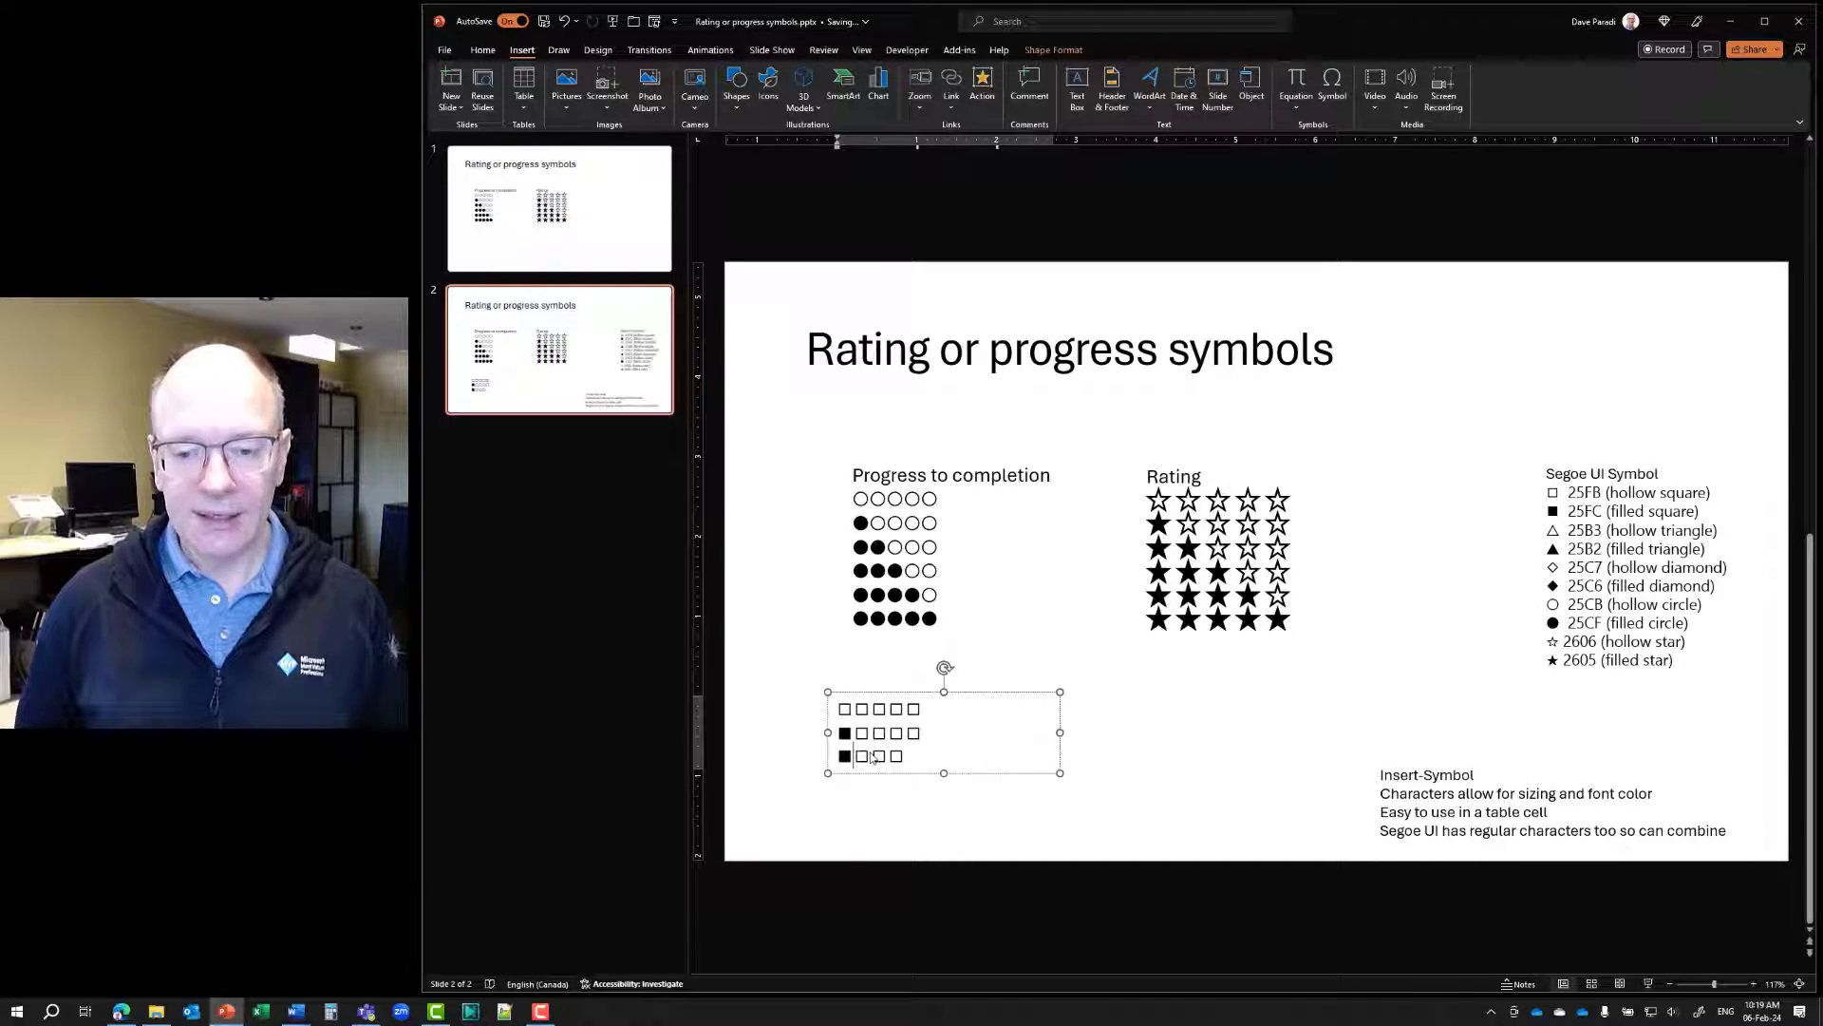
pyautogui.hotkey('ctrl', 'v')
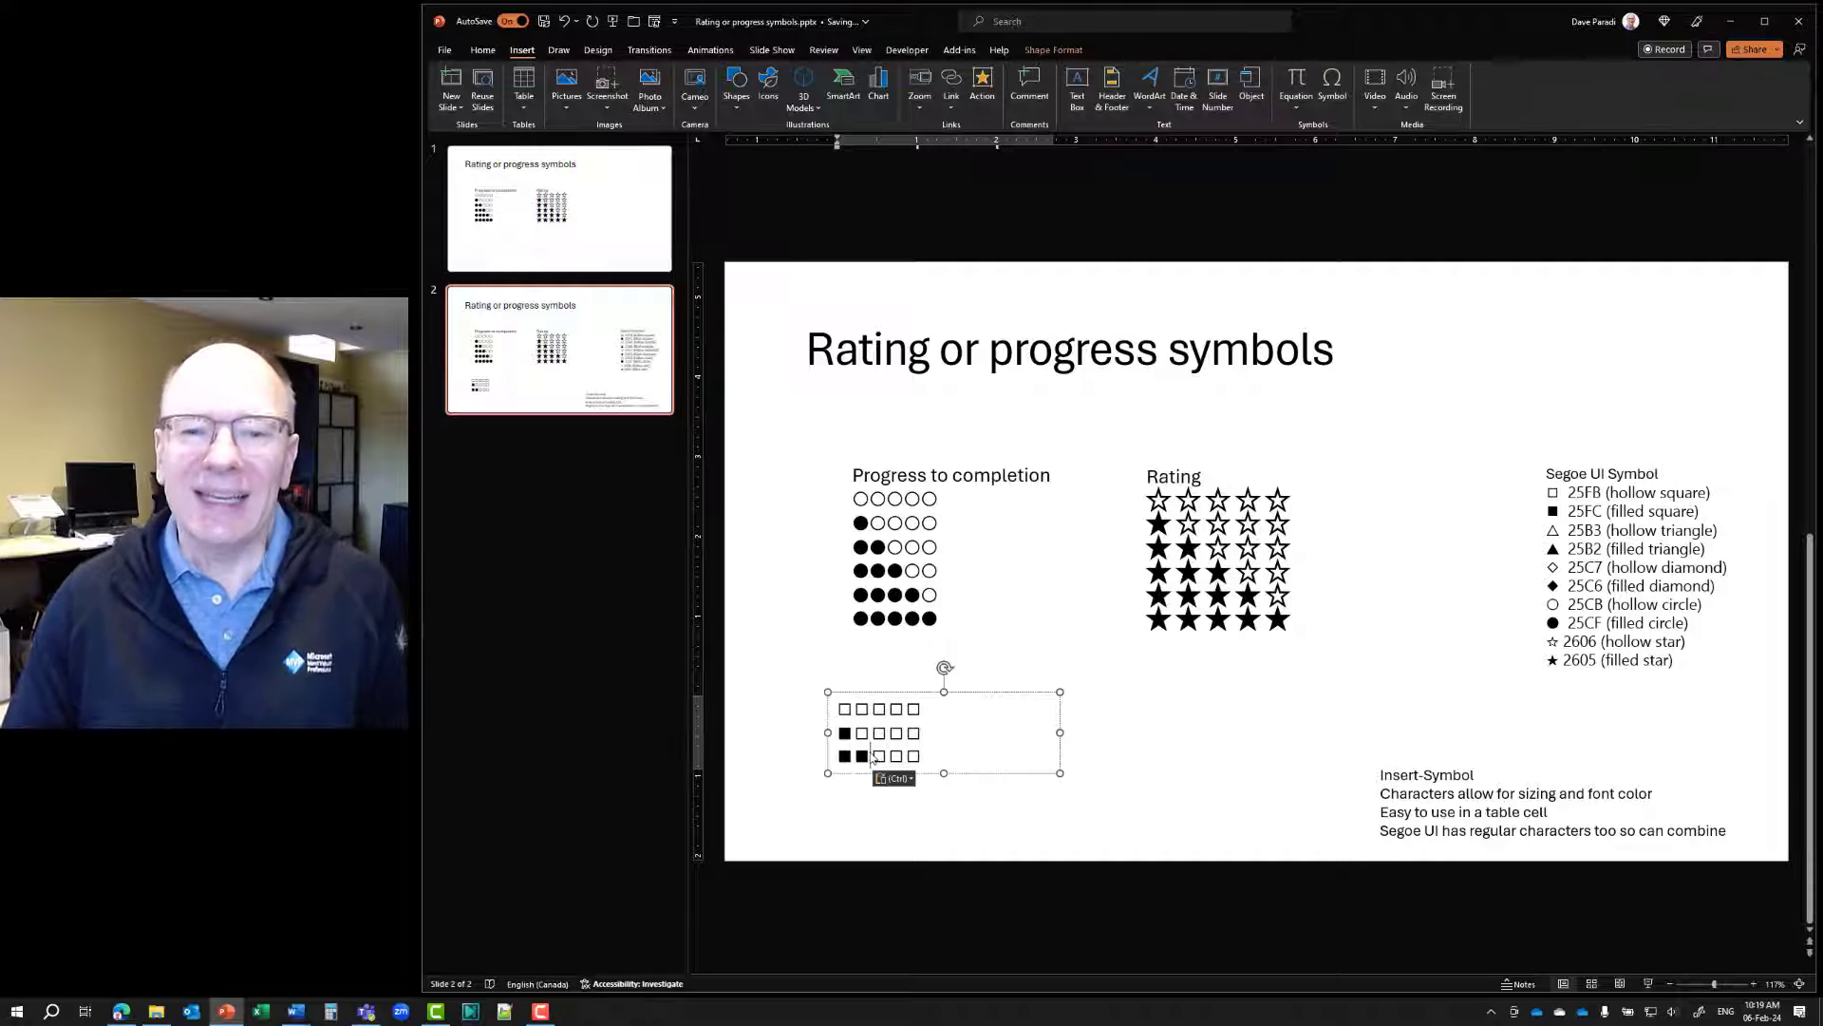
pyautogui.click(968, 692)
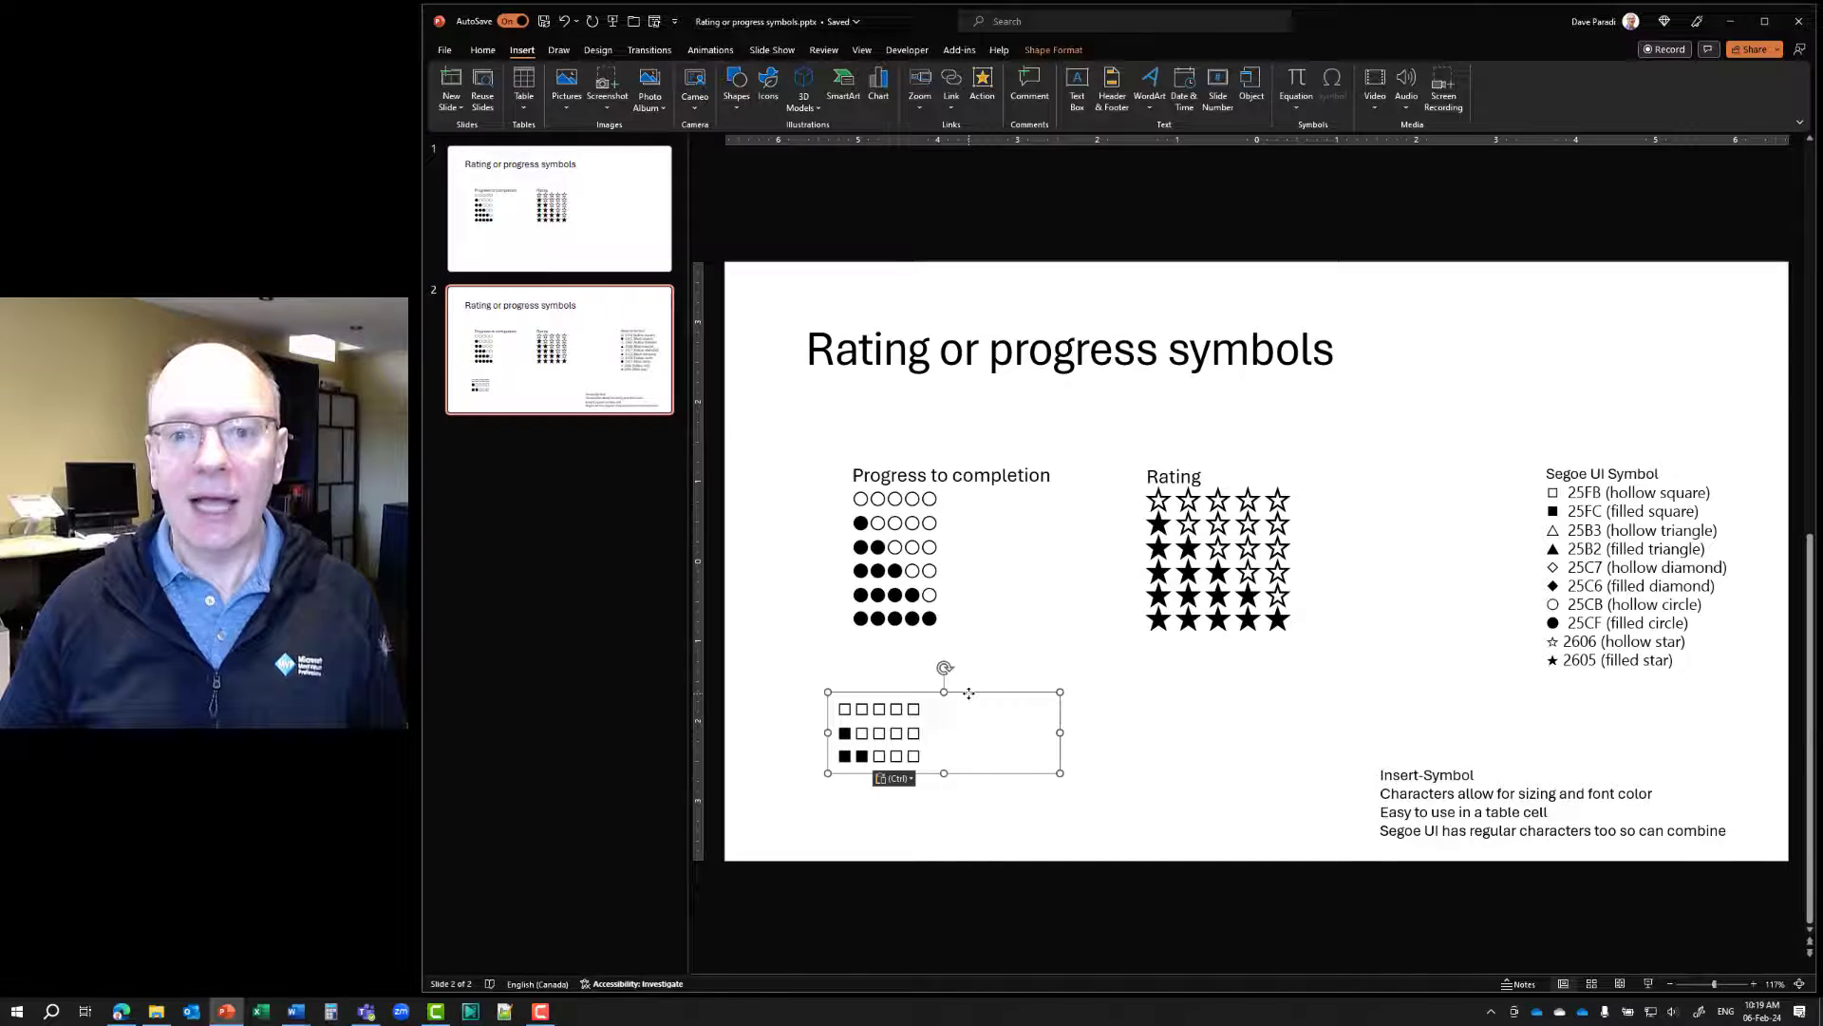
# Set the text box's line spacing to Multiple at 0.85
pyautogui.click(483, 52)
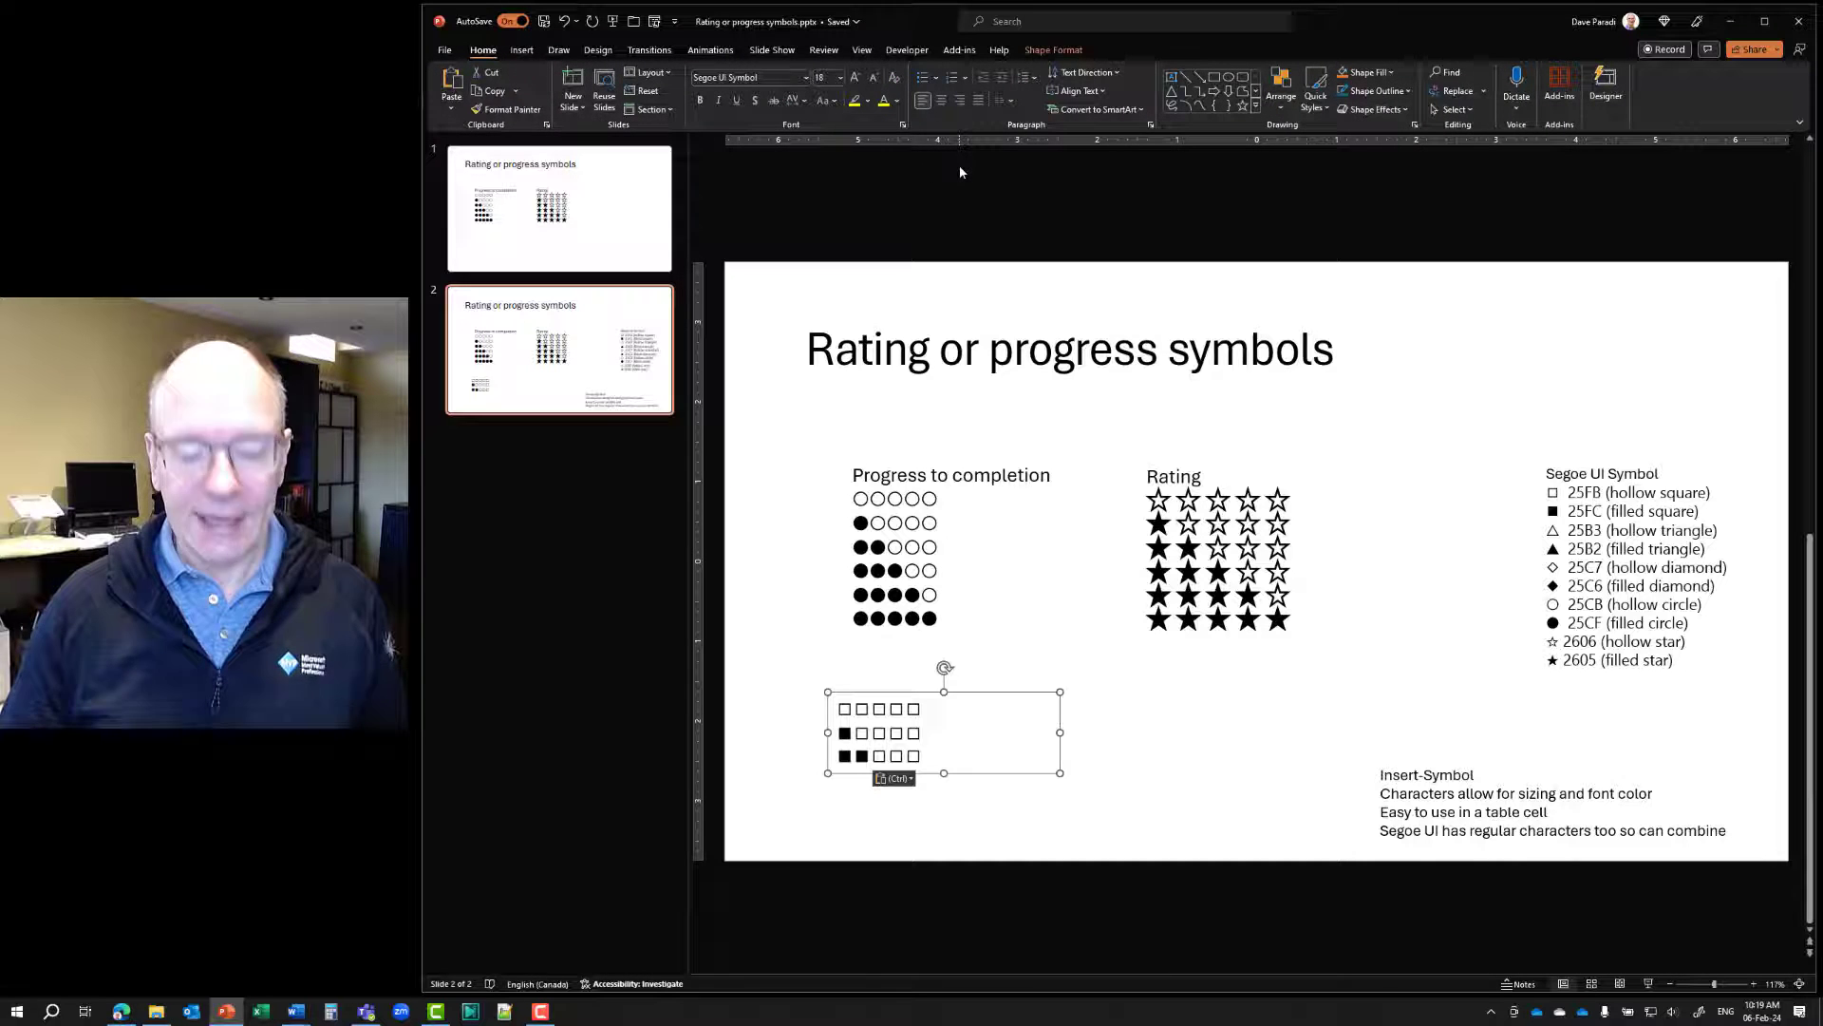
pyautogui.press('super+plus')
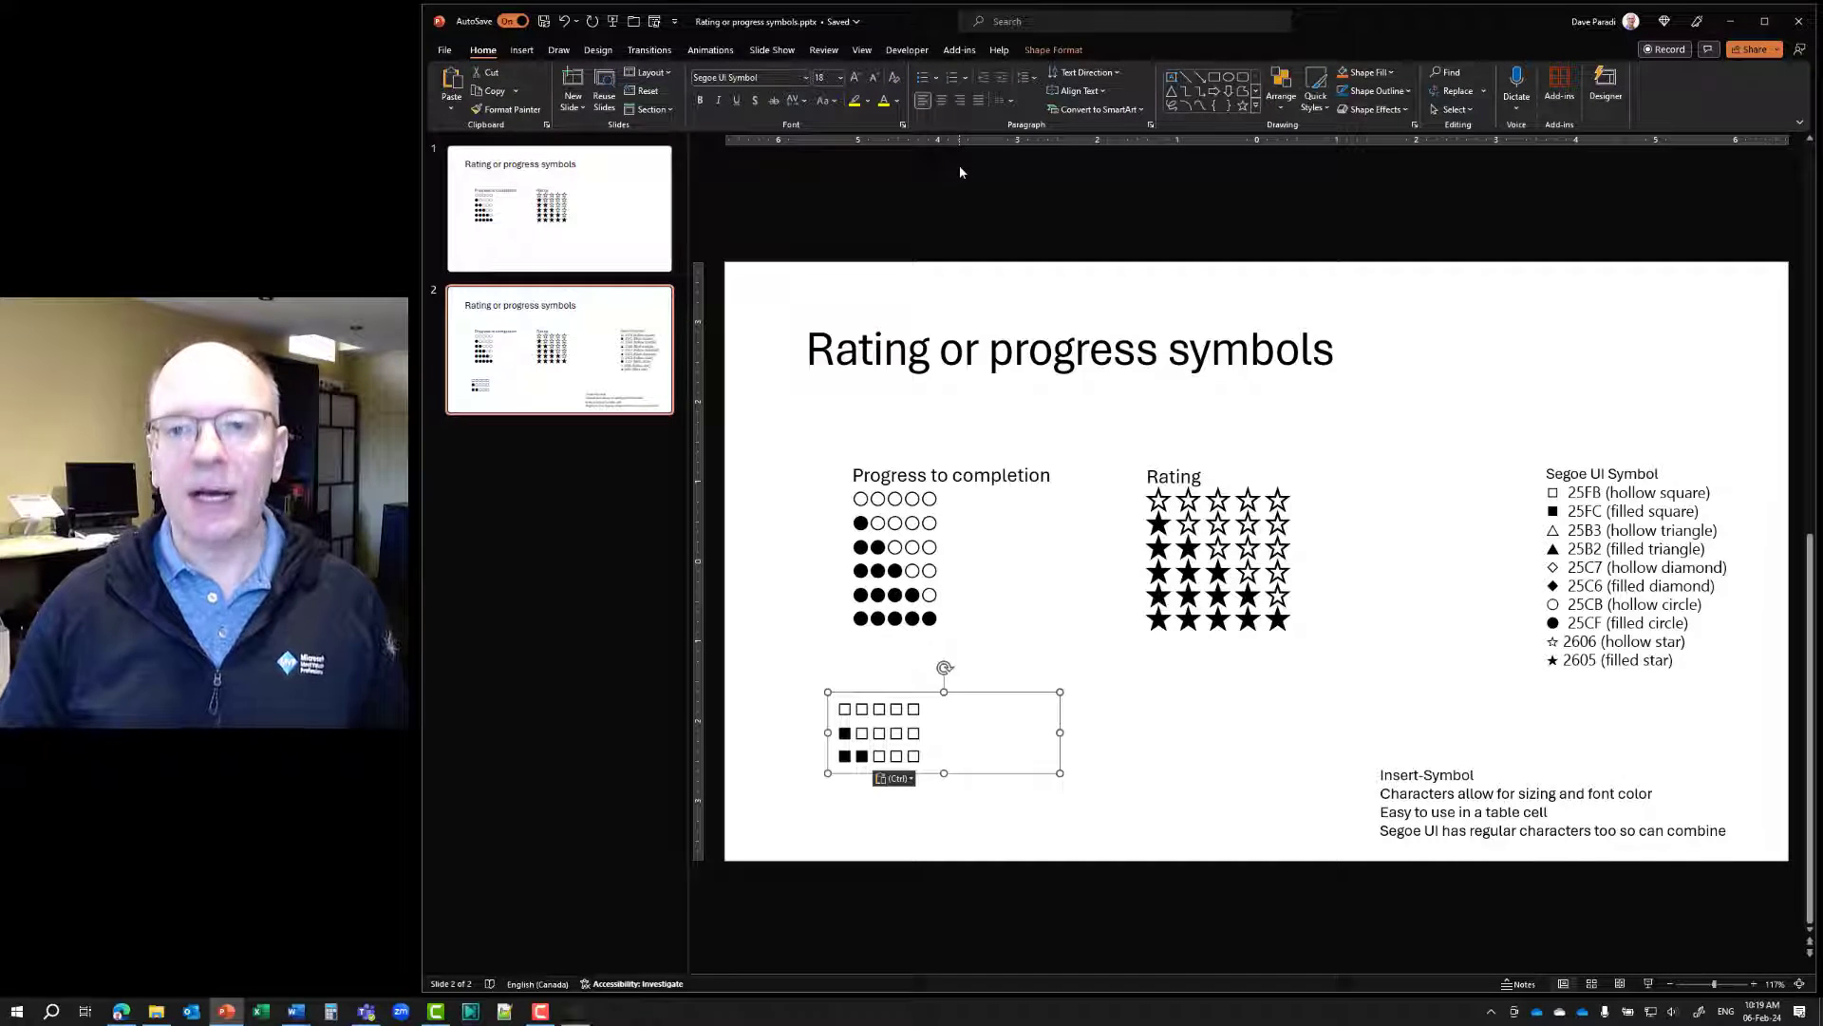
pyautogui.click(1039, 76)
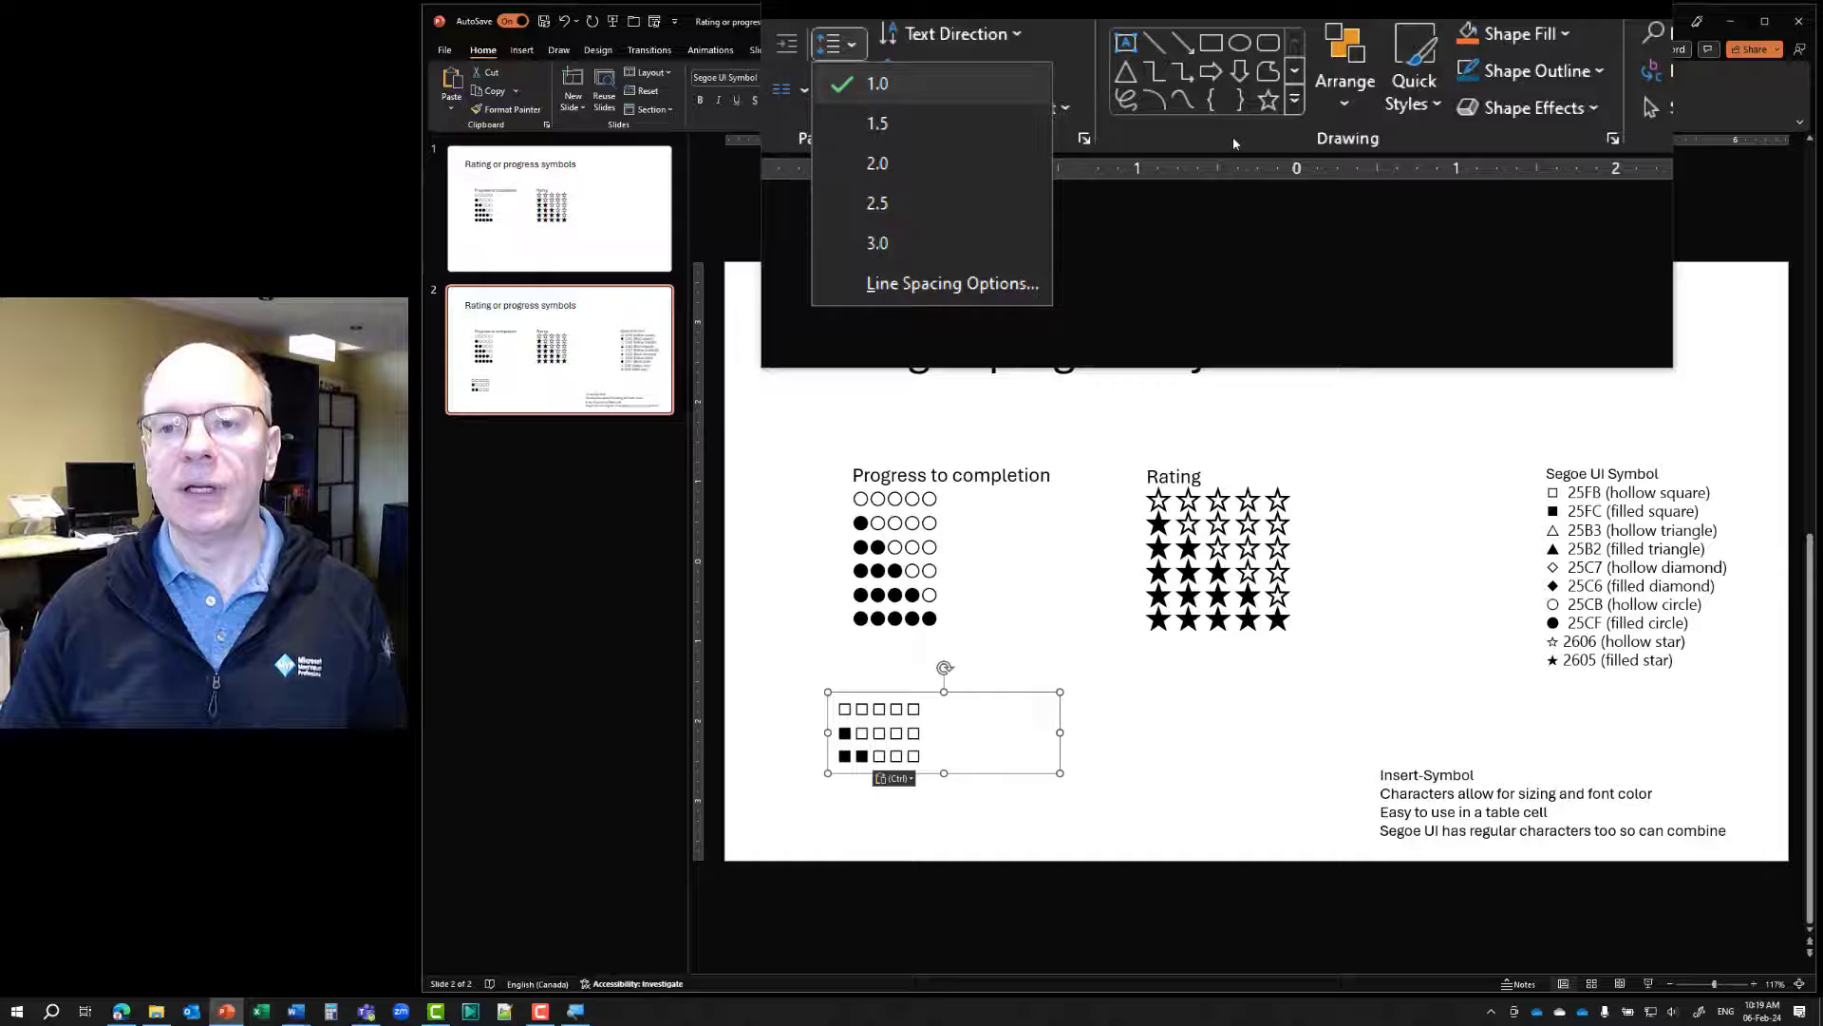
pyautogui.click(1101, 200)
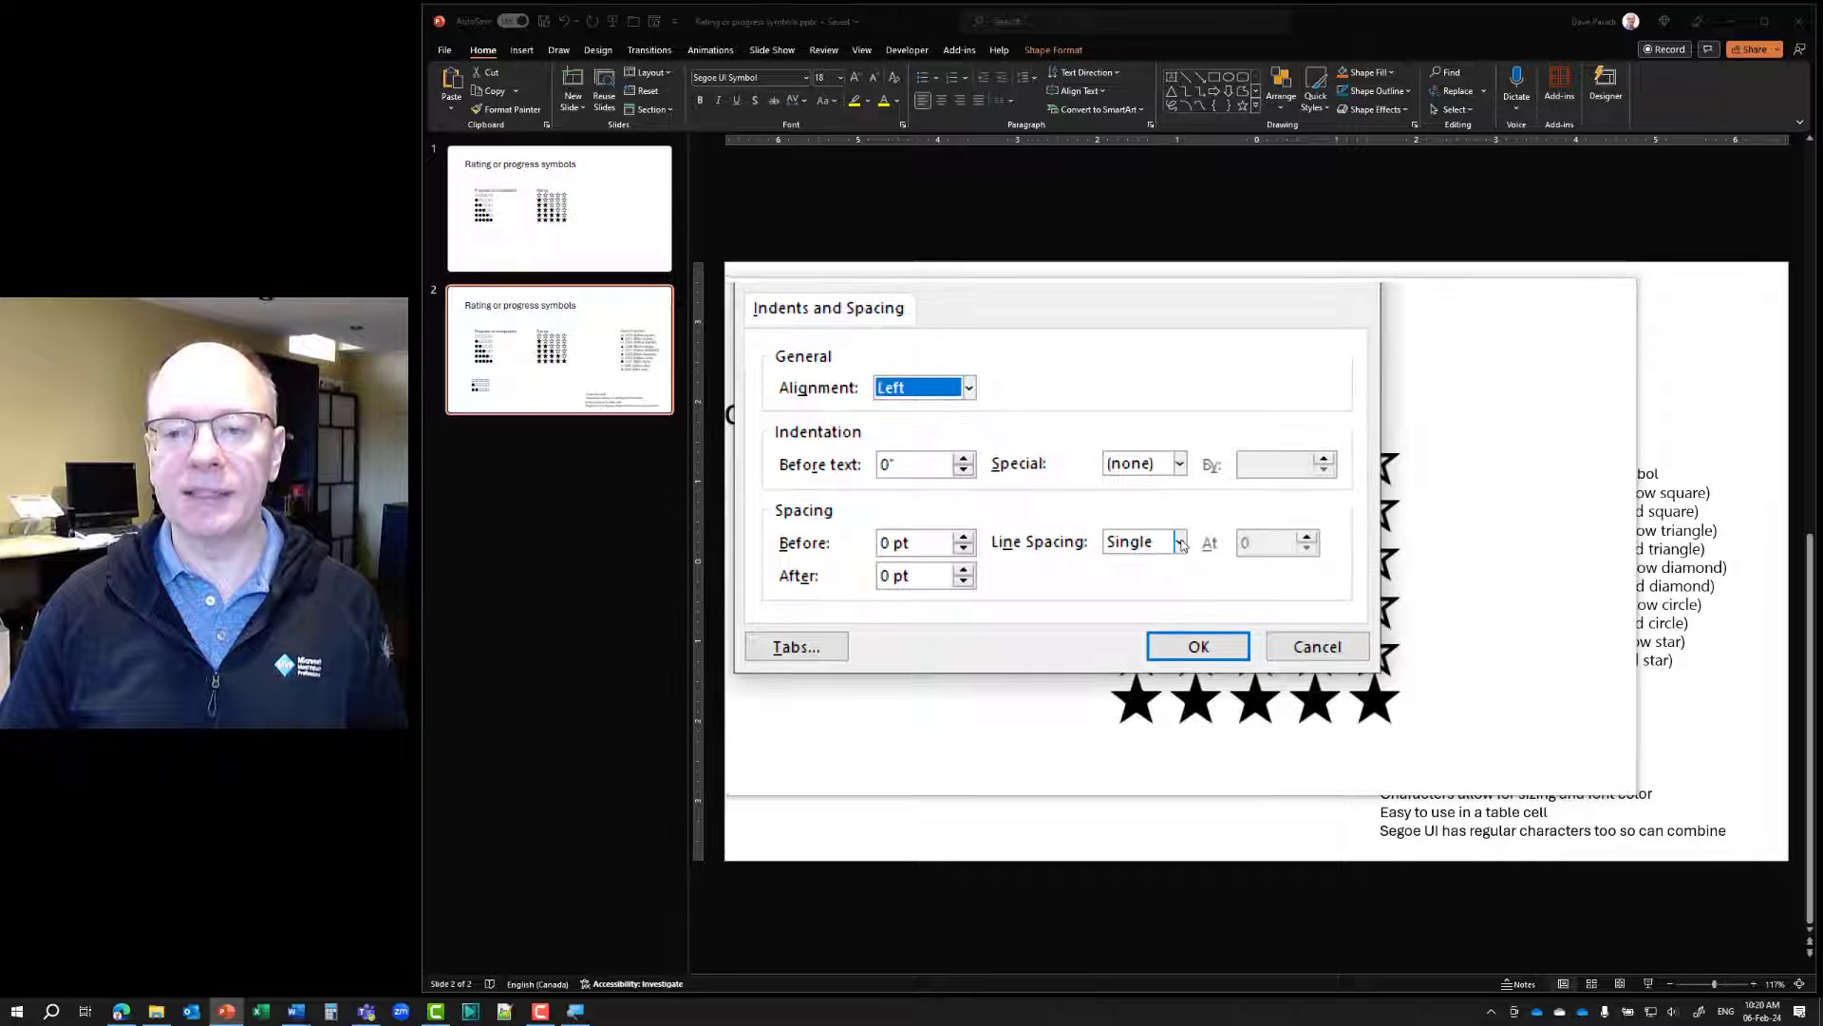
pyautogui.click(1179, 545)
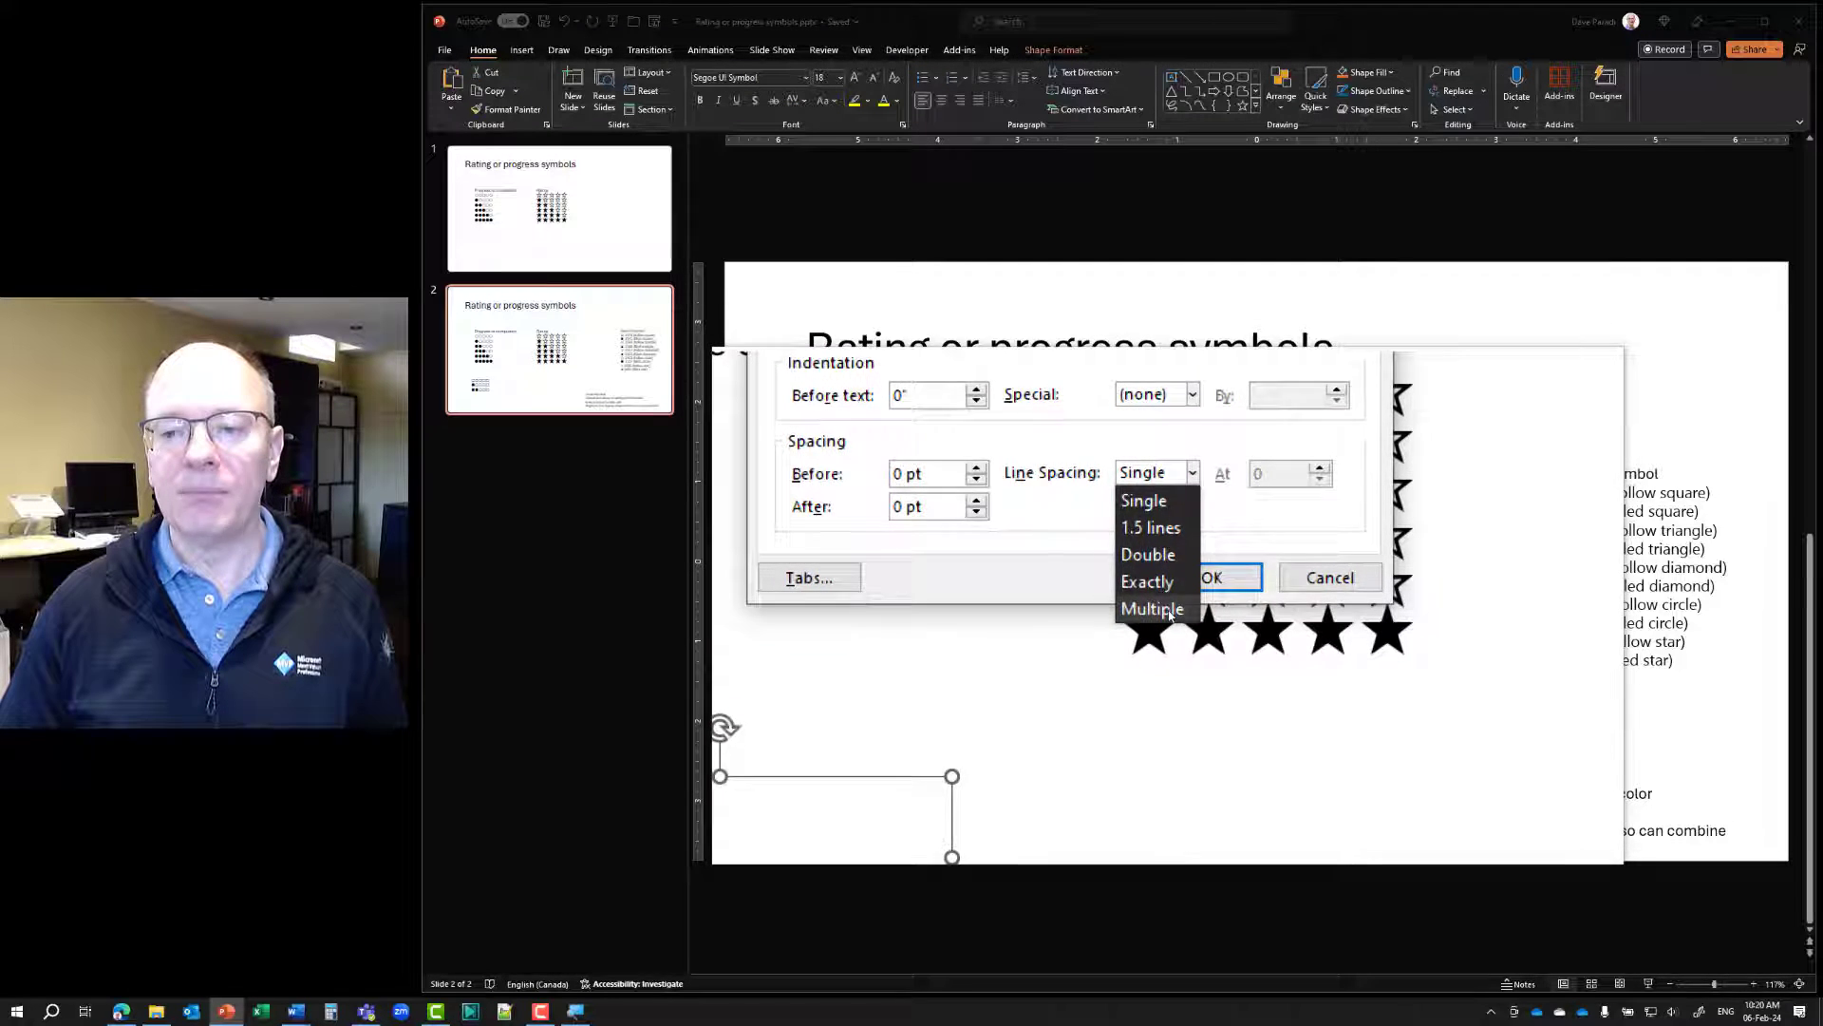
pyautogui.click(1150, 640)
pyautogui.click(1220, 540)
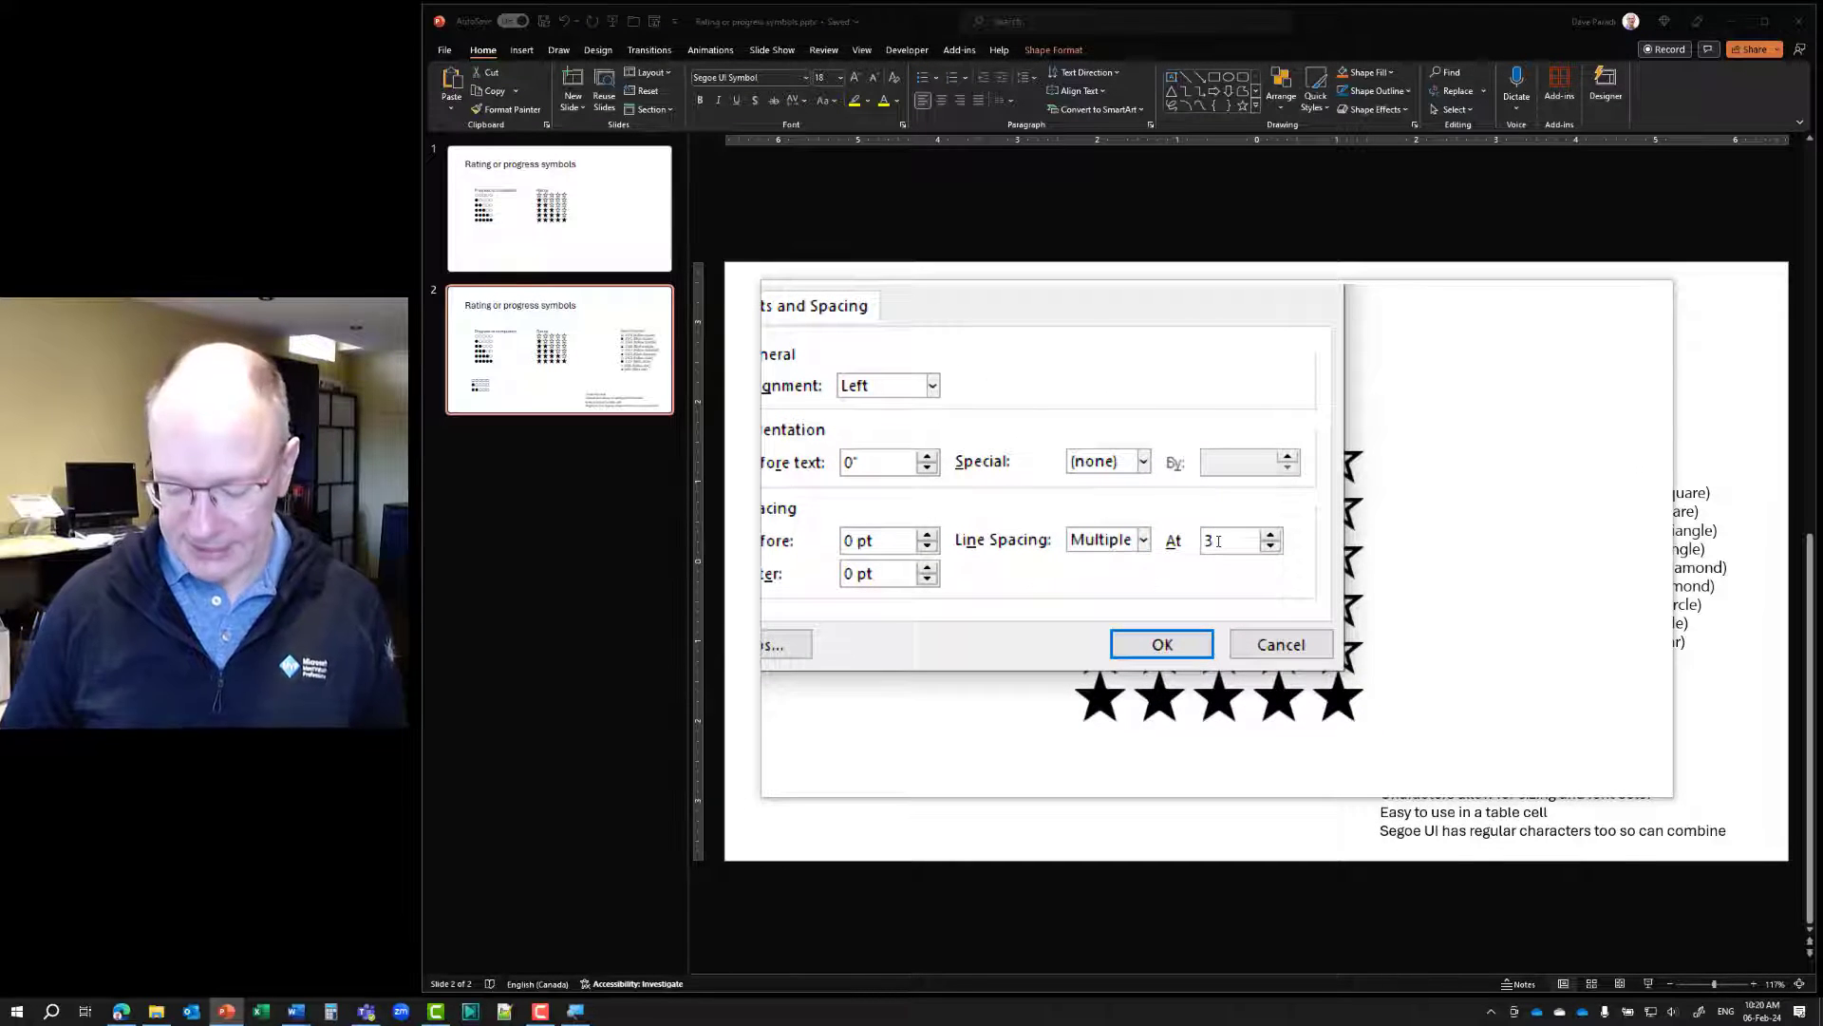
pyautogui.press('BackSpace')
pyautogui.write('0.85')
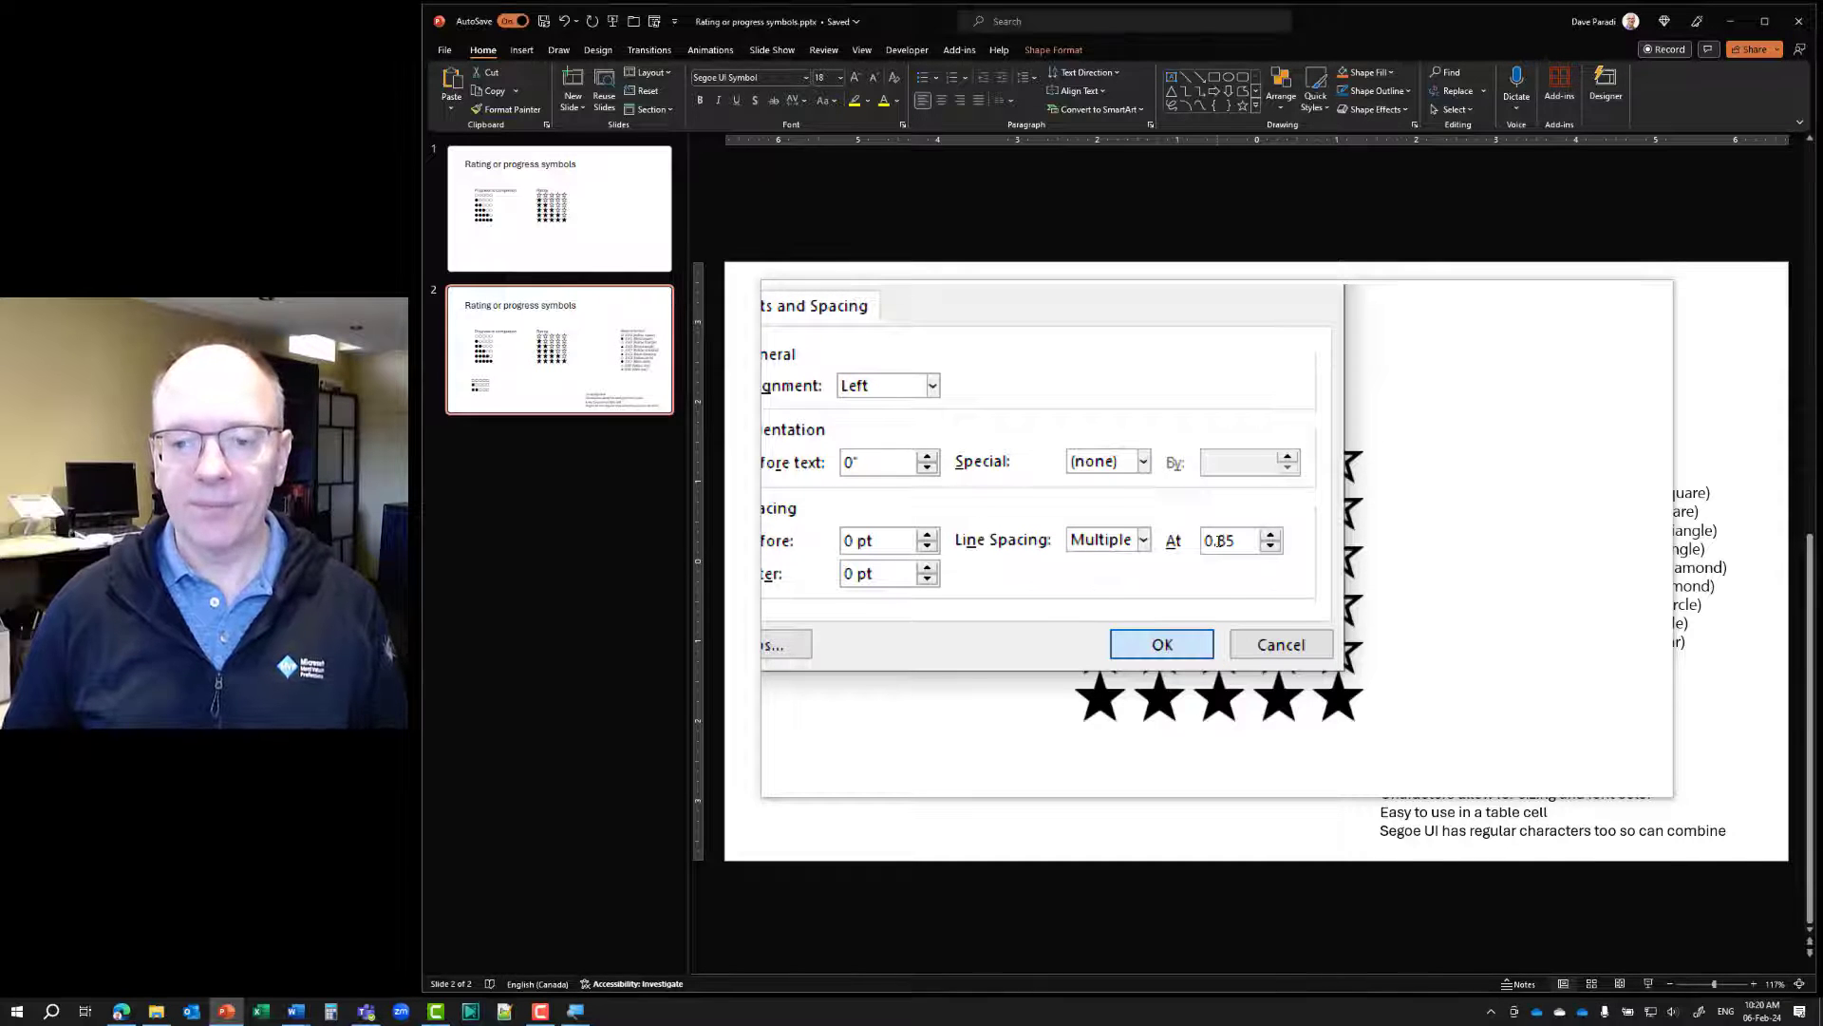
pyautogui.press('Return')
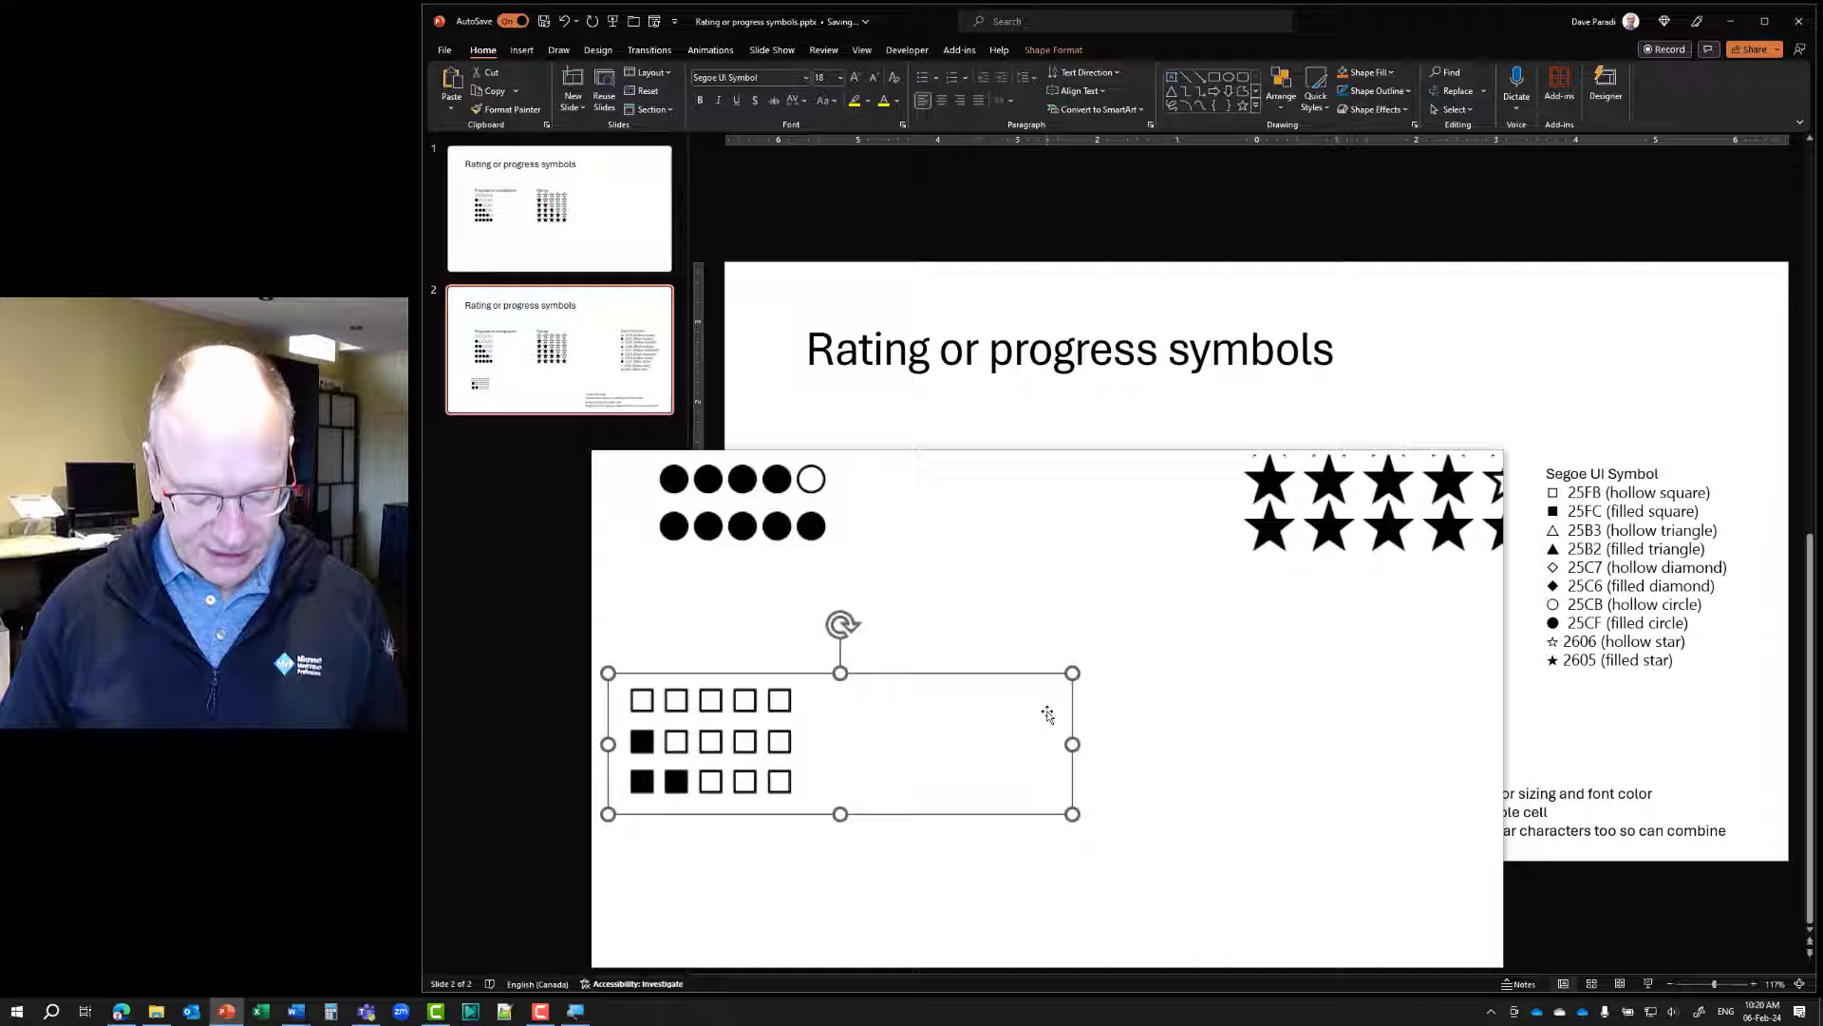
pyautogui.press('super+Escape')
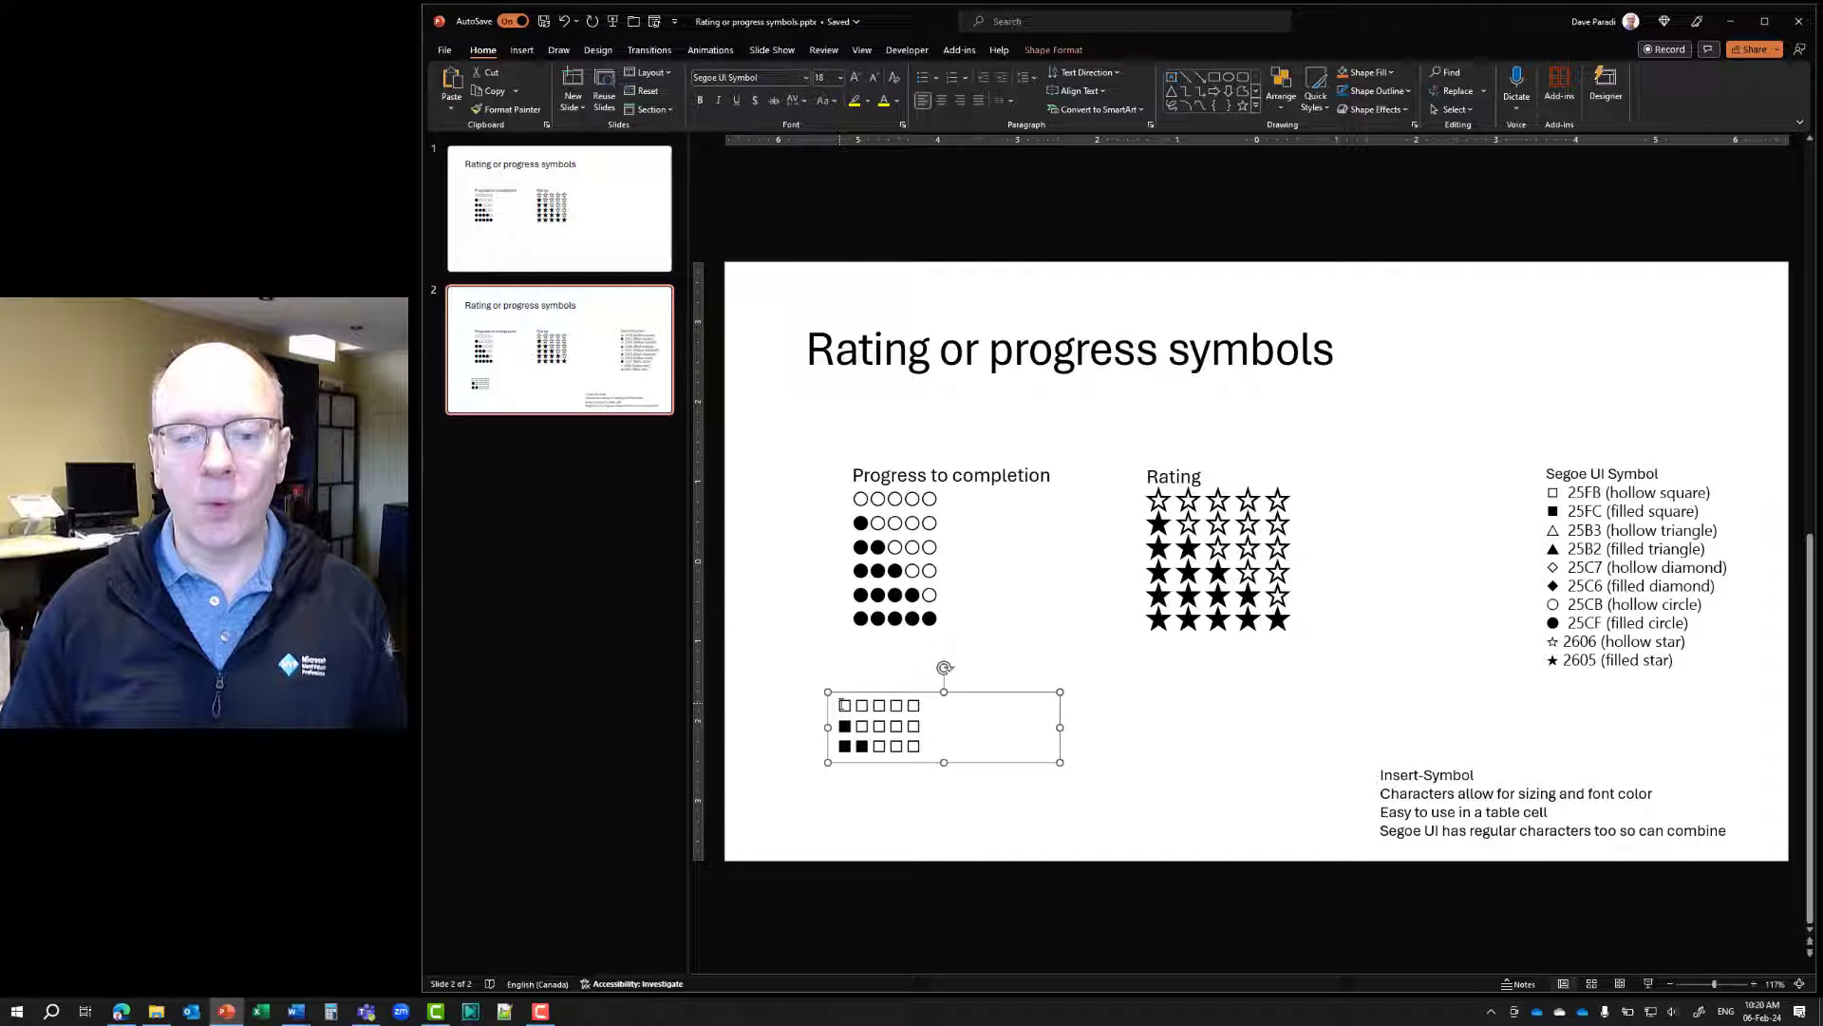
# Colour all hollow and filled squares in the three rows Dark Green, Accent
pyautogui.moveTo(841, 703); pyautogui.dragTo(924, 749)
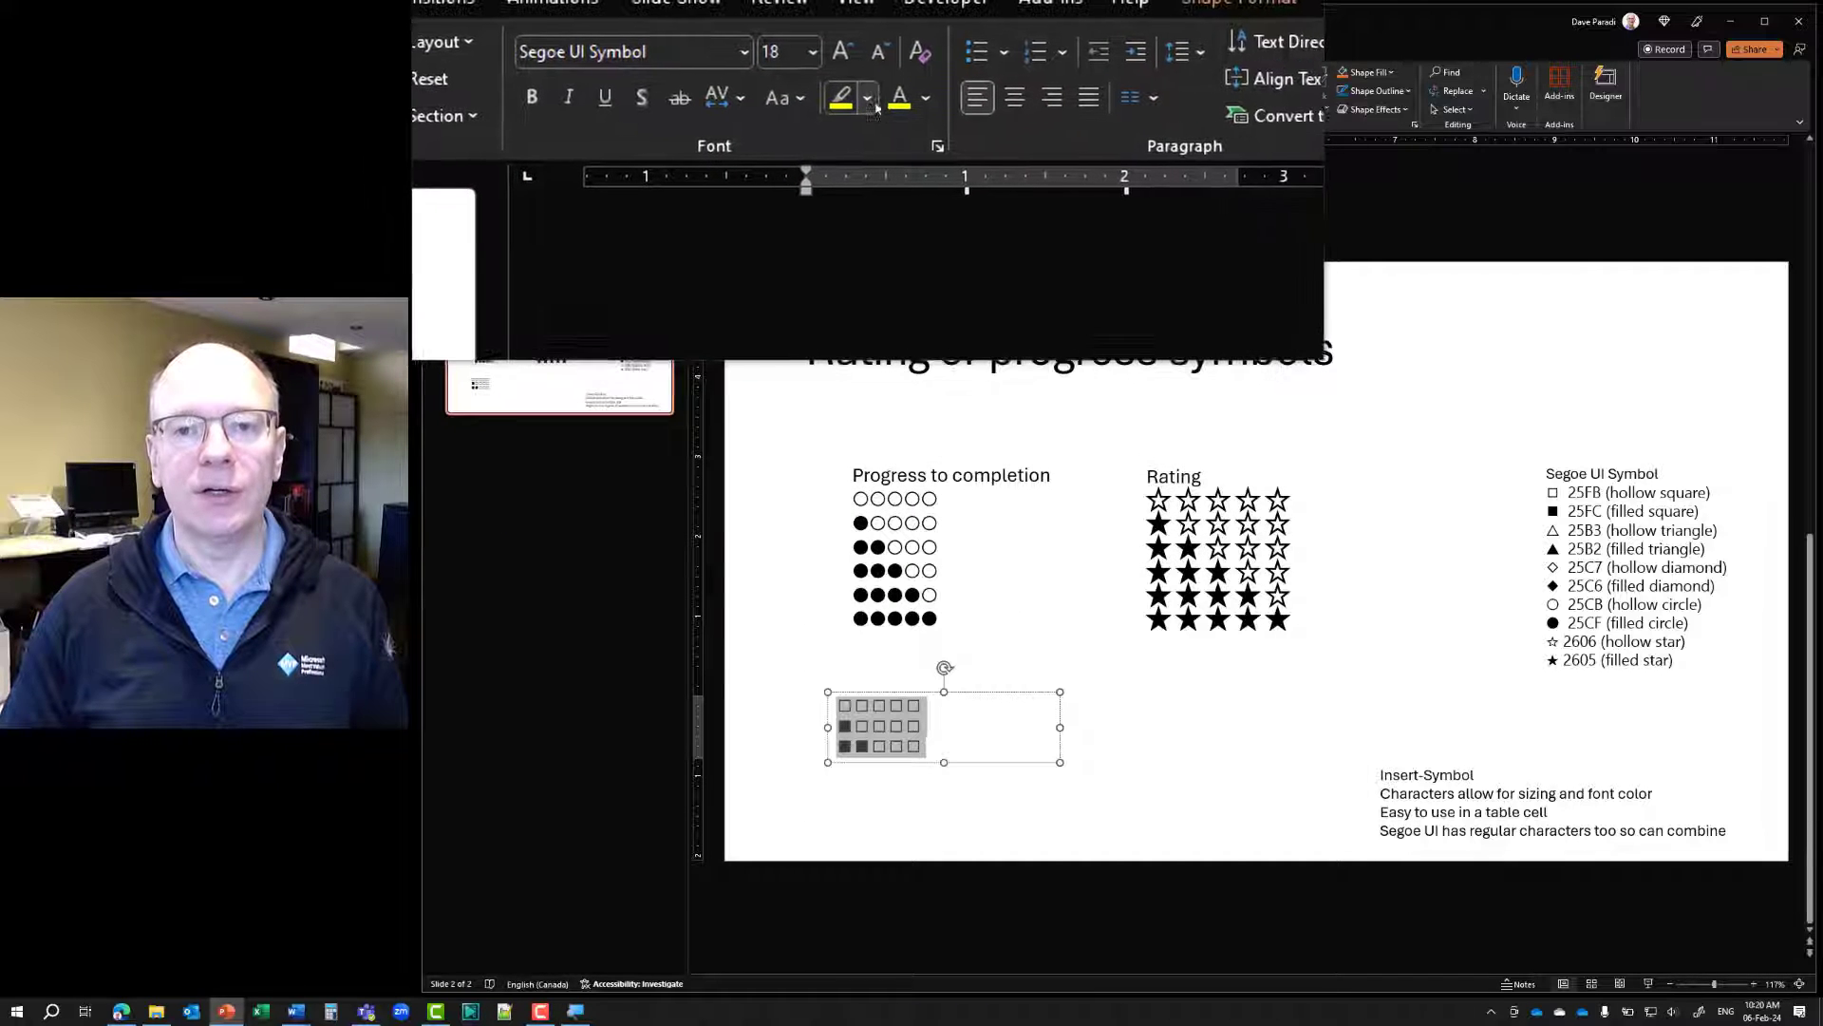
pyautogui.click(899, 105)
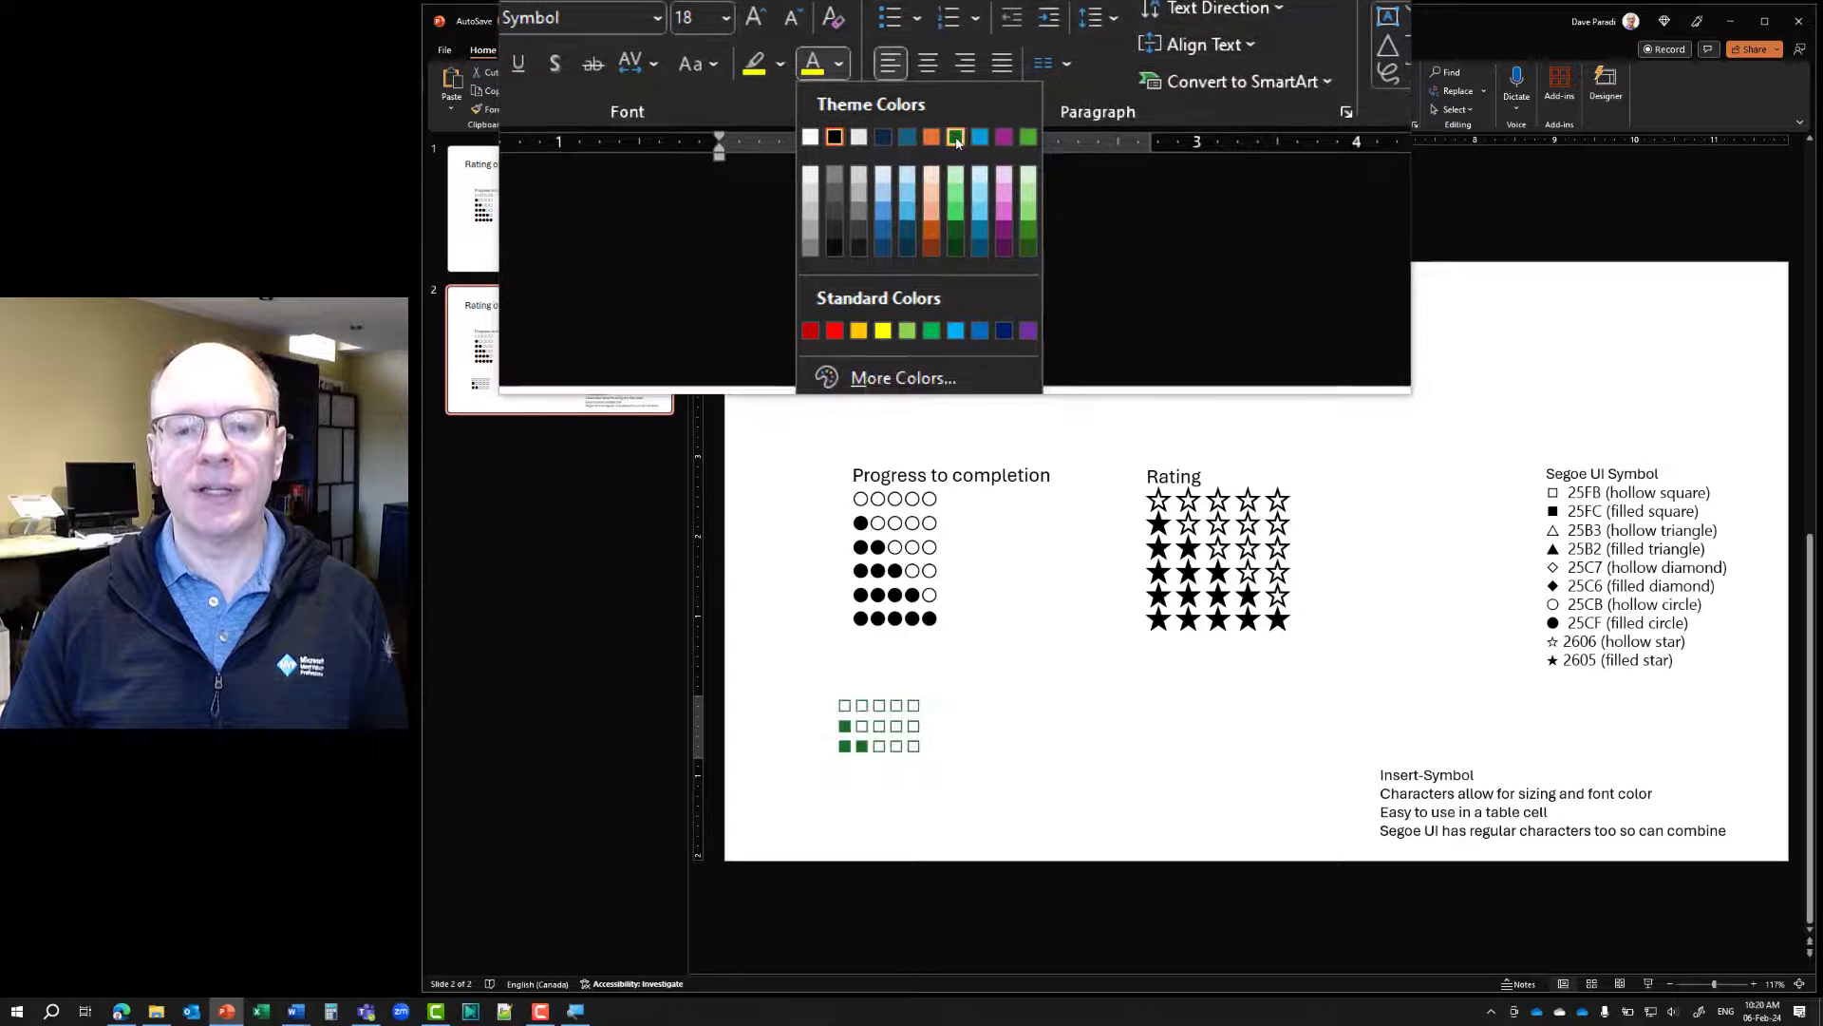
pyautogui.click(956, 138)
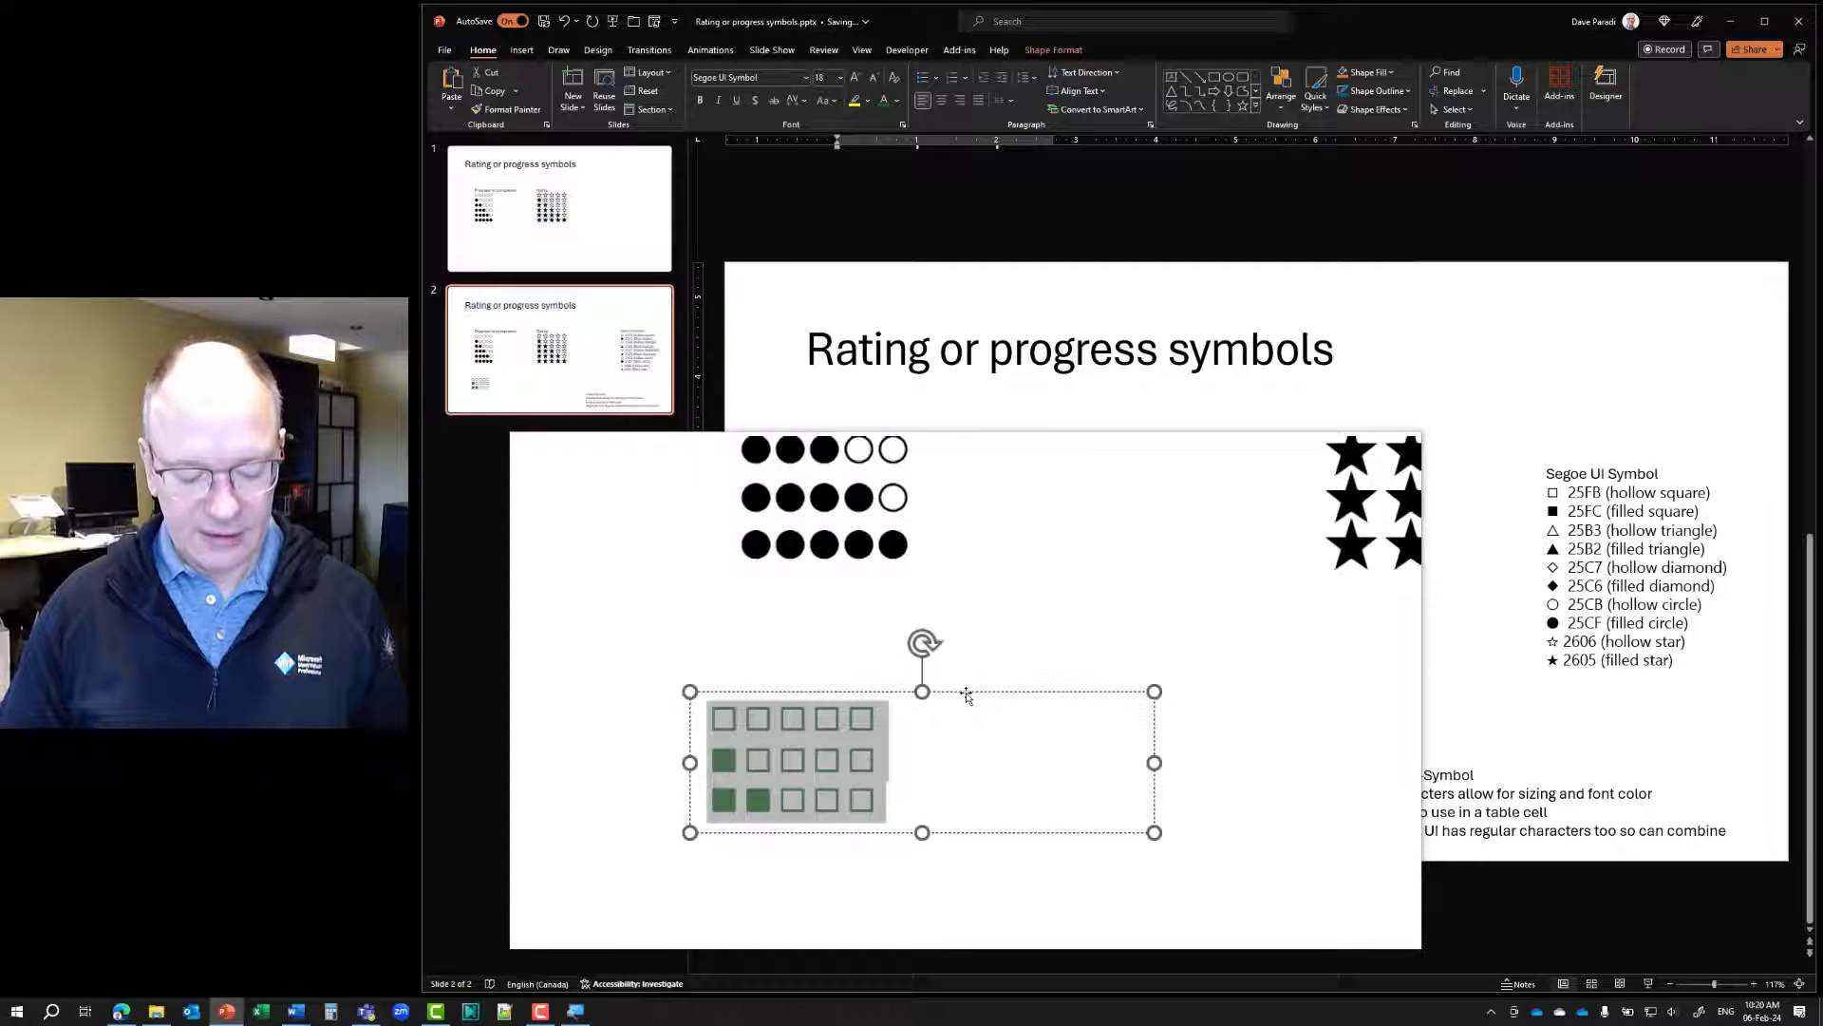
pyautogui.press('Escape')
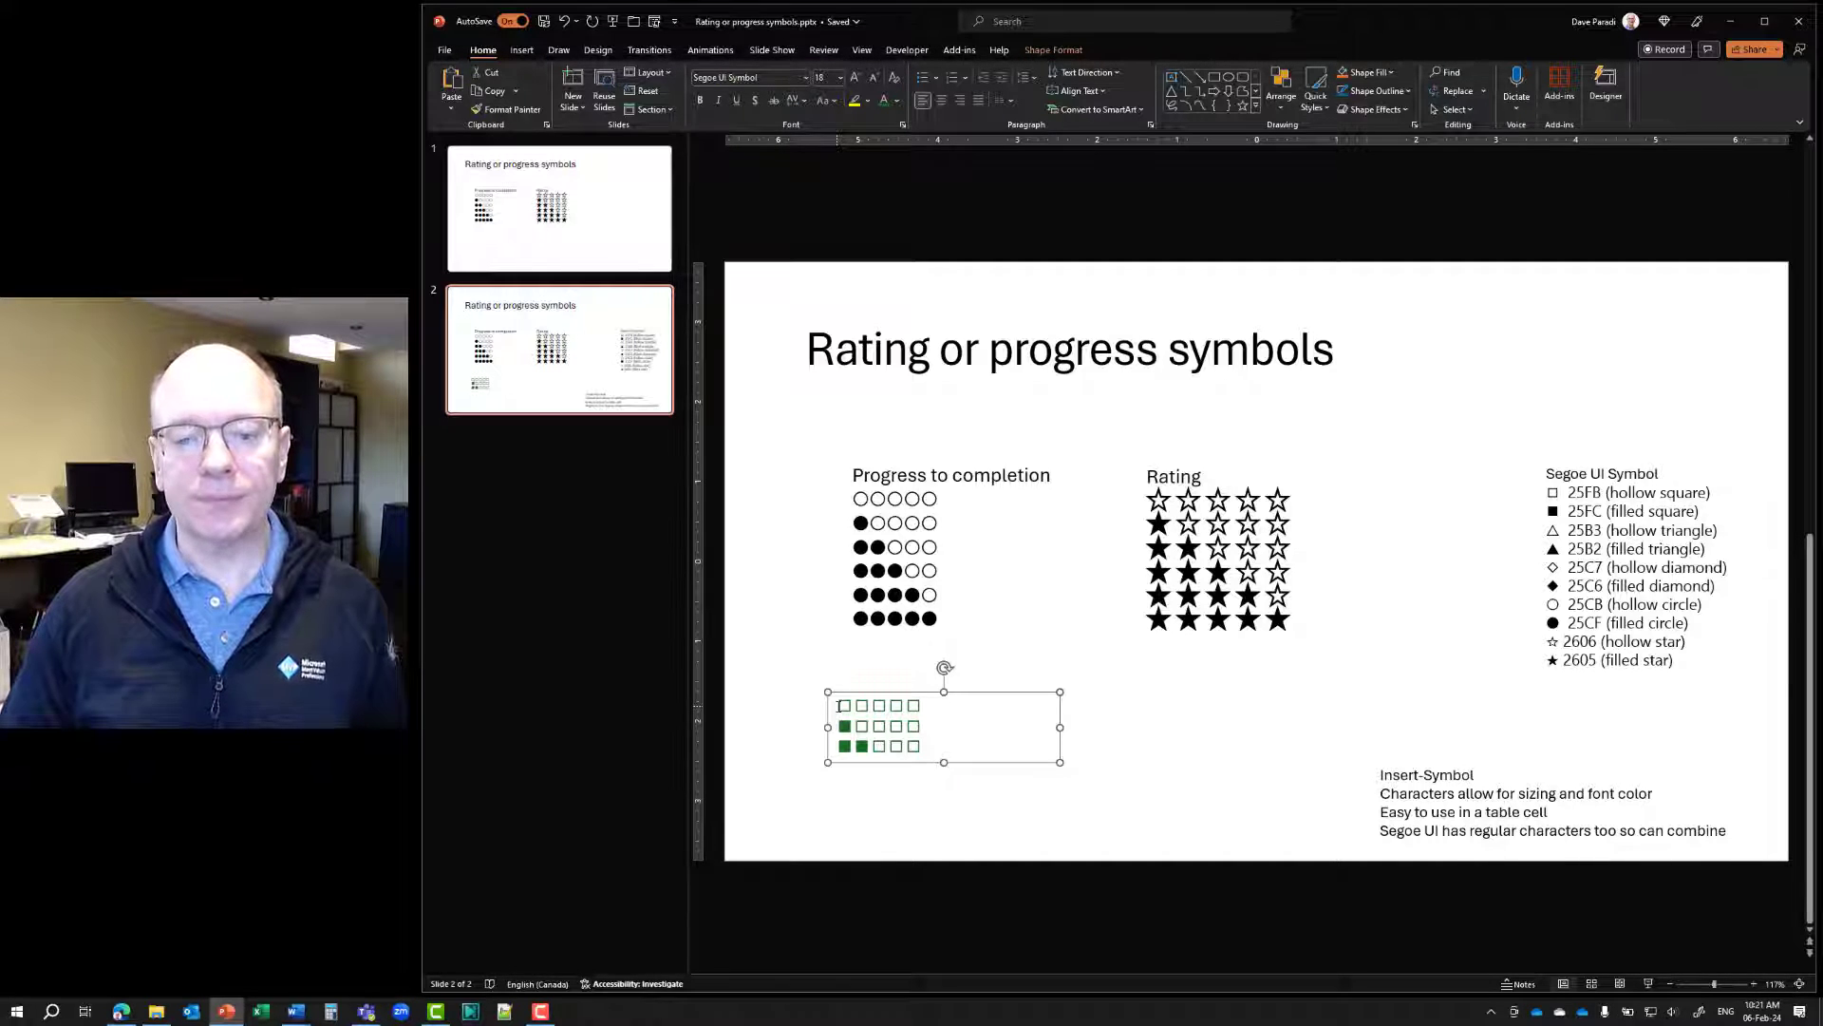
# Type 'Area 1:' before the first square row and 'Area 2:' before the second
pyautogui.click(840, 706)
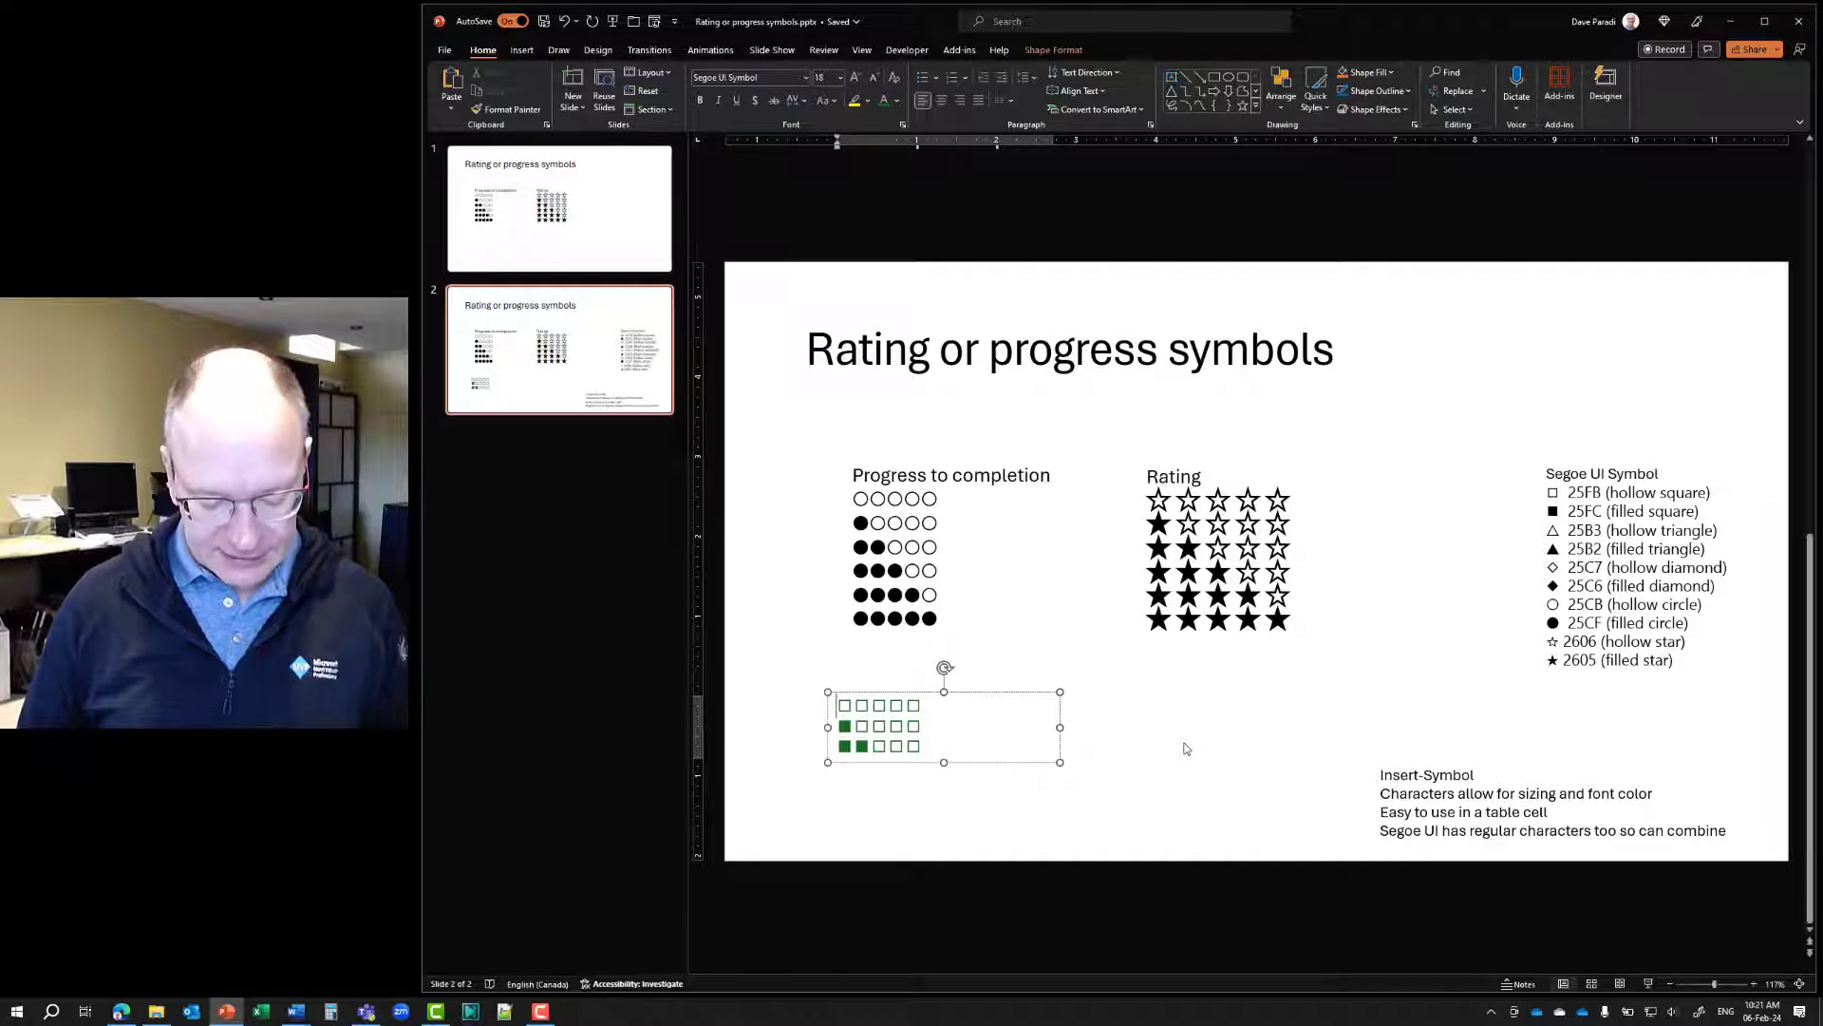
pyautogui.write('Area 1')
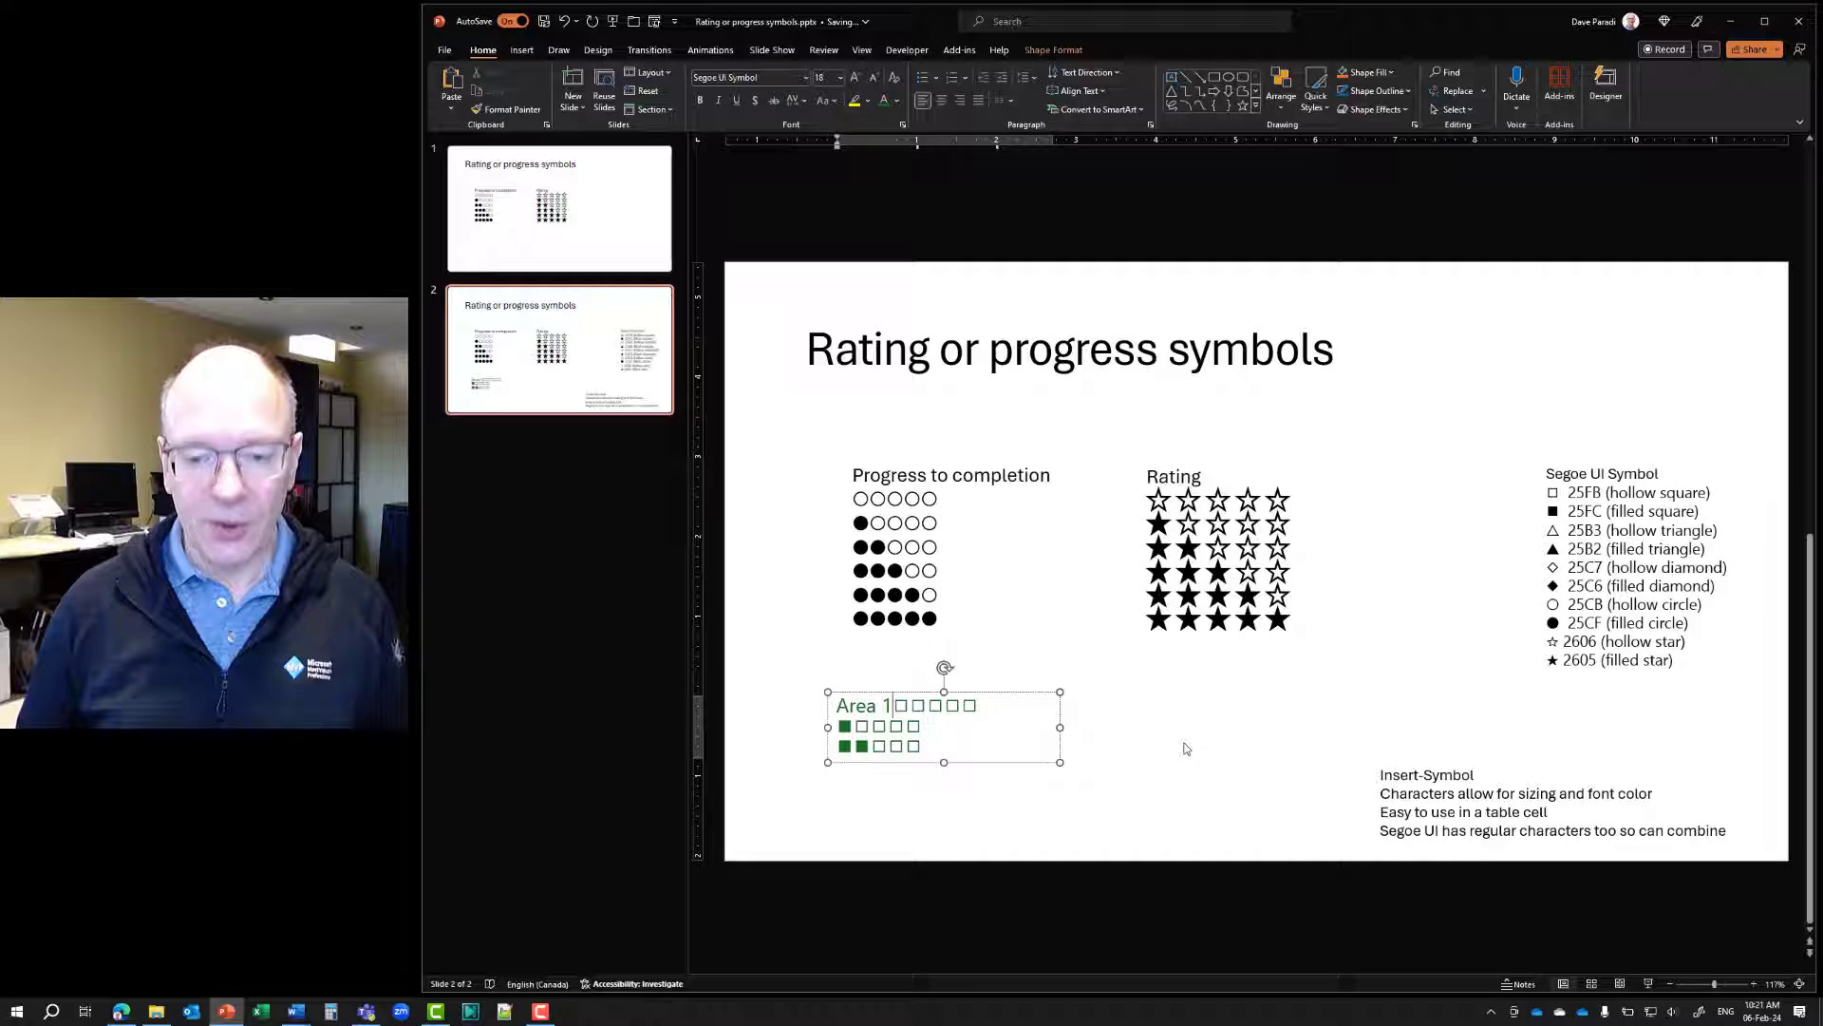
pyautogui.write(':')
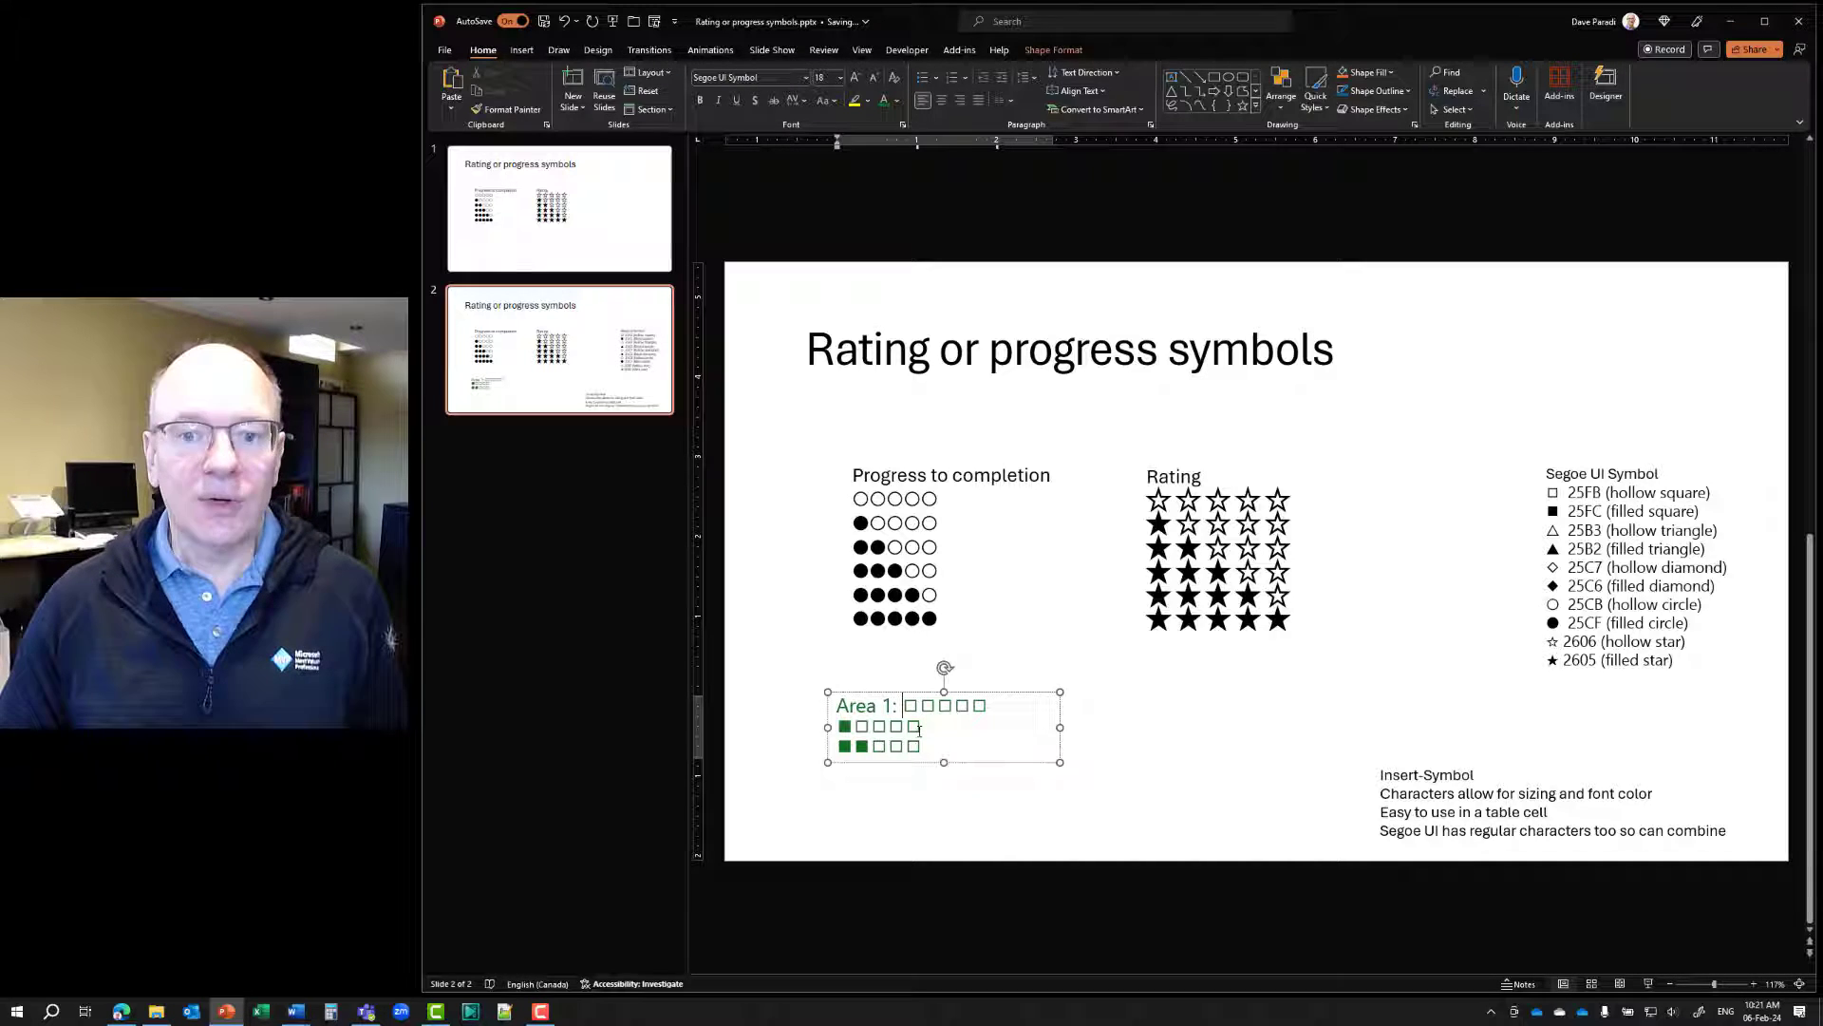
pyautogui.click(839, 722)
pyautogui.write('Area ')
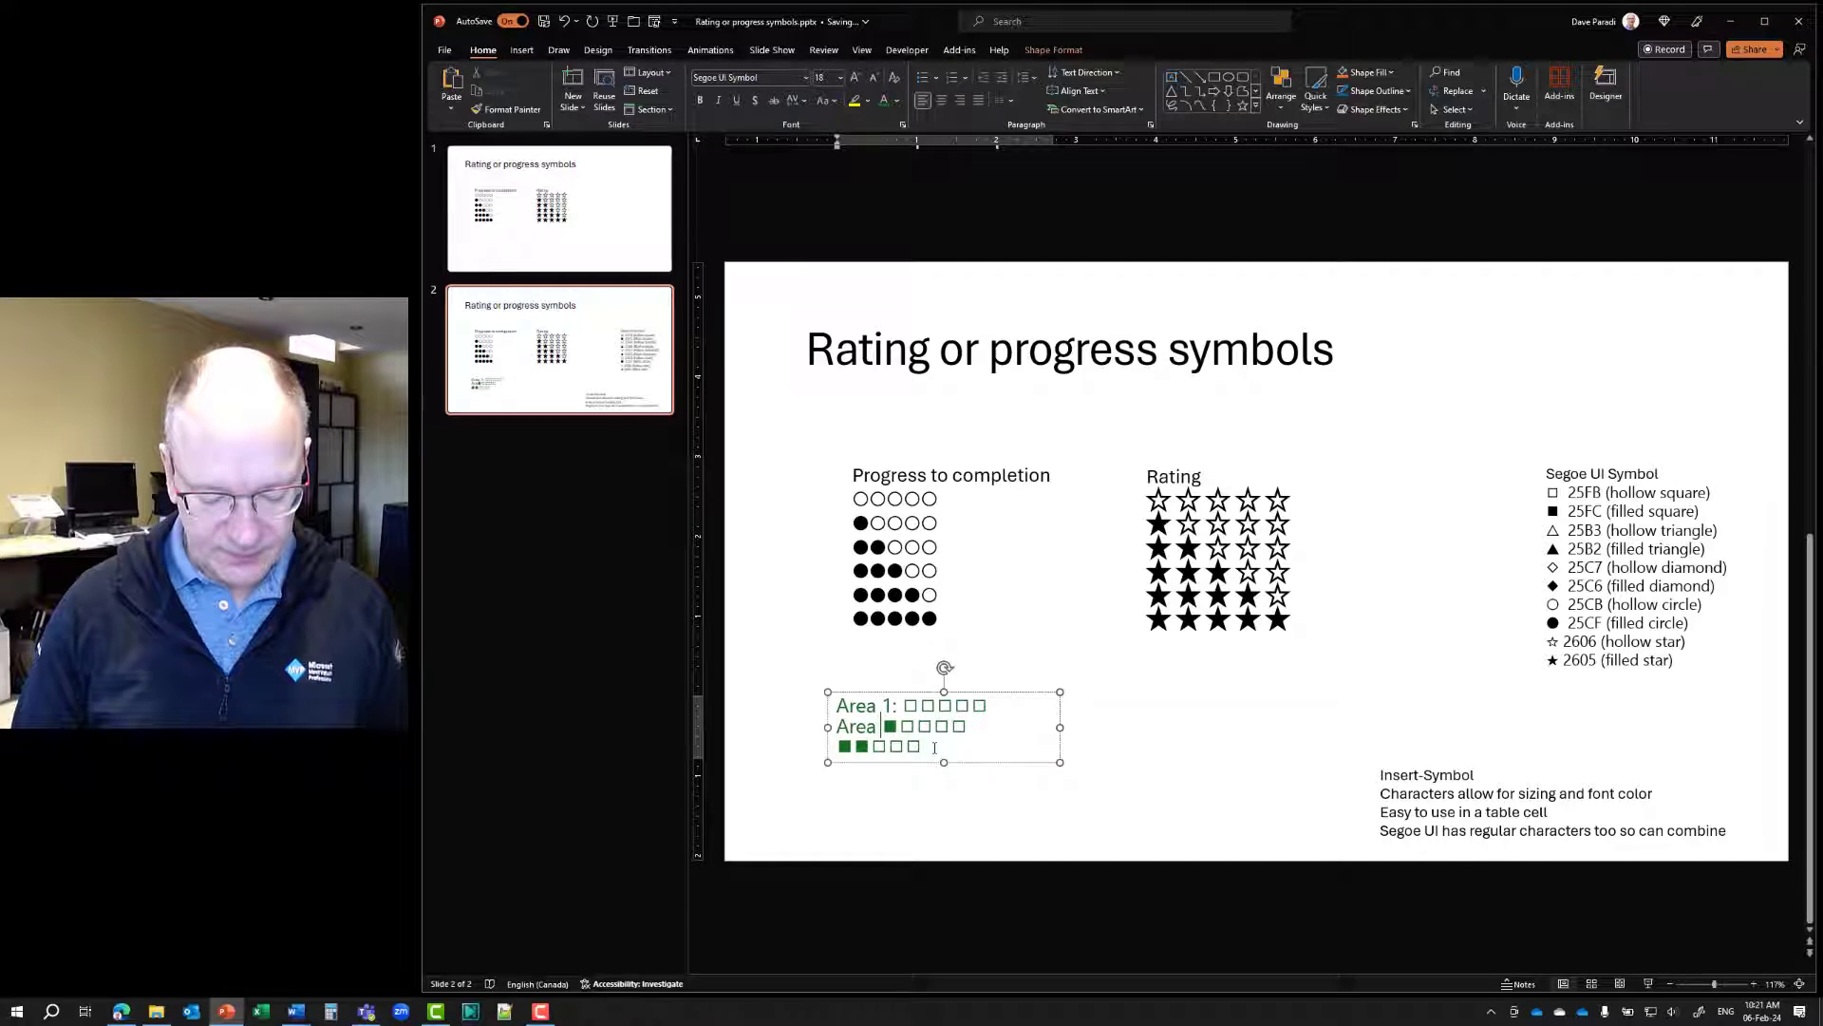
pyautogui.write('2:')
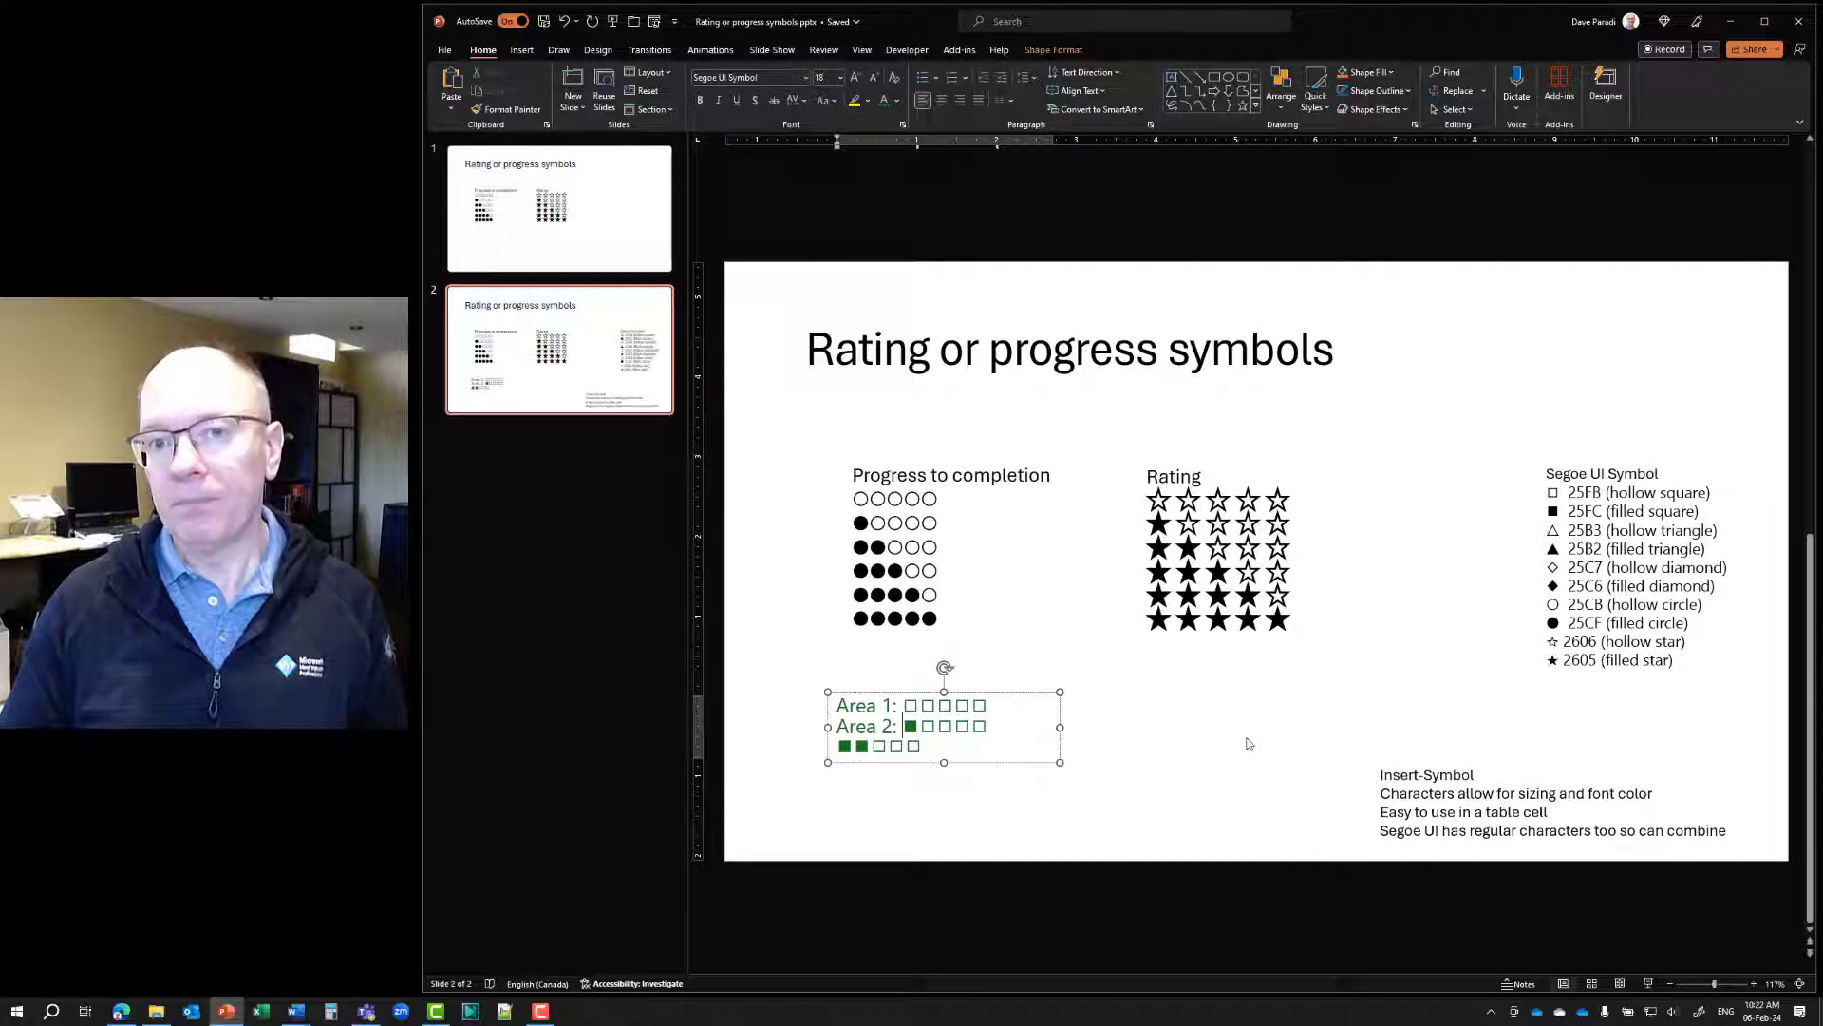
# Insert a 2x2 table and move it beside the Area rows
pyautogui.click(1130, 735)
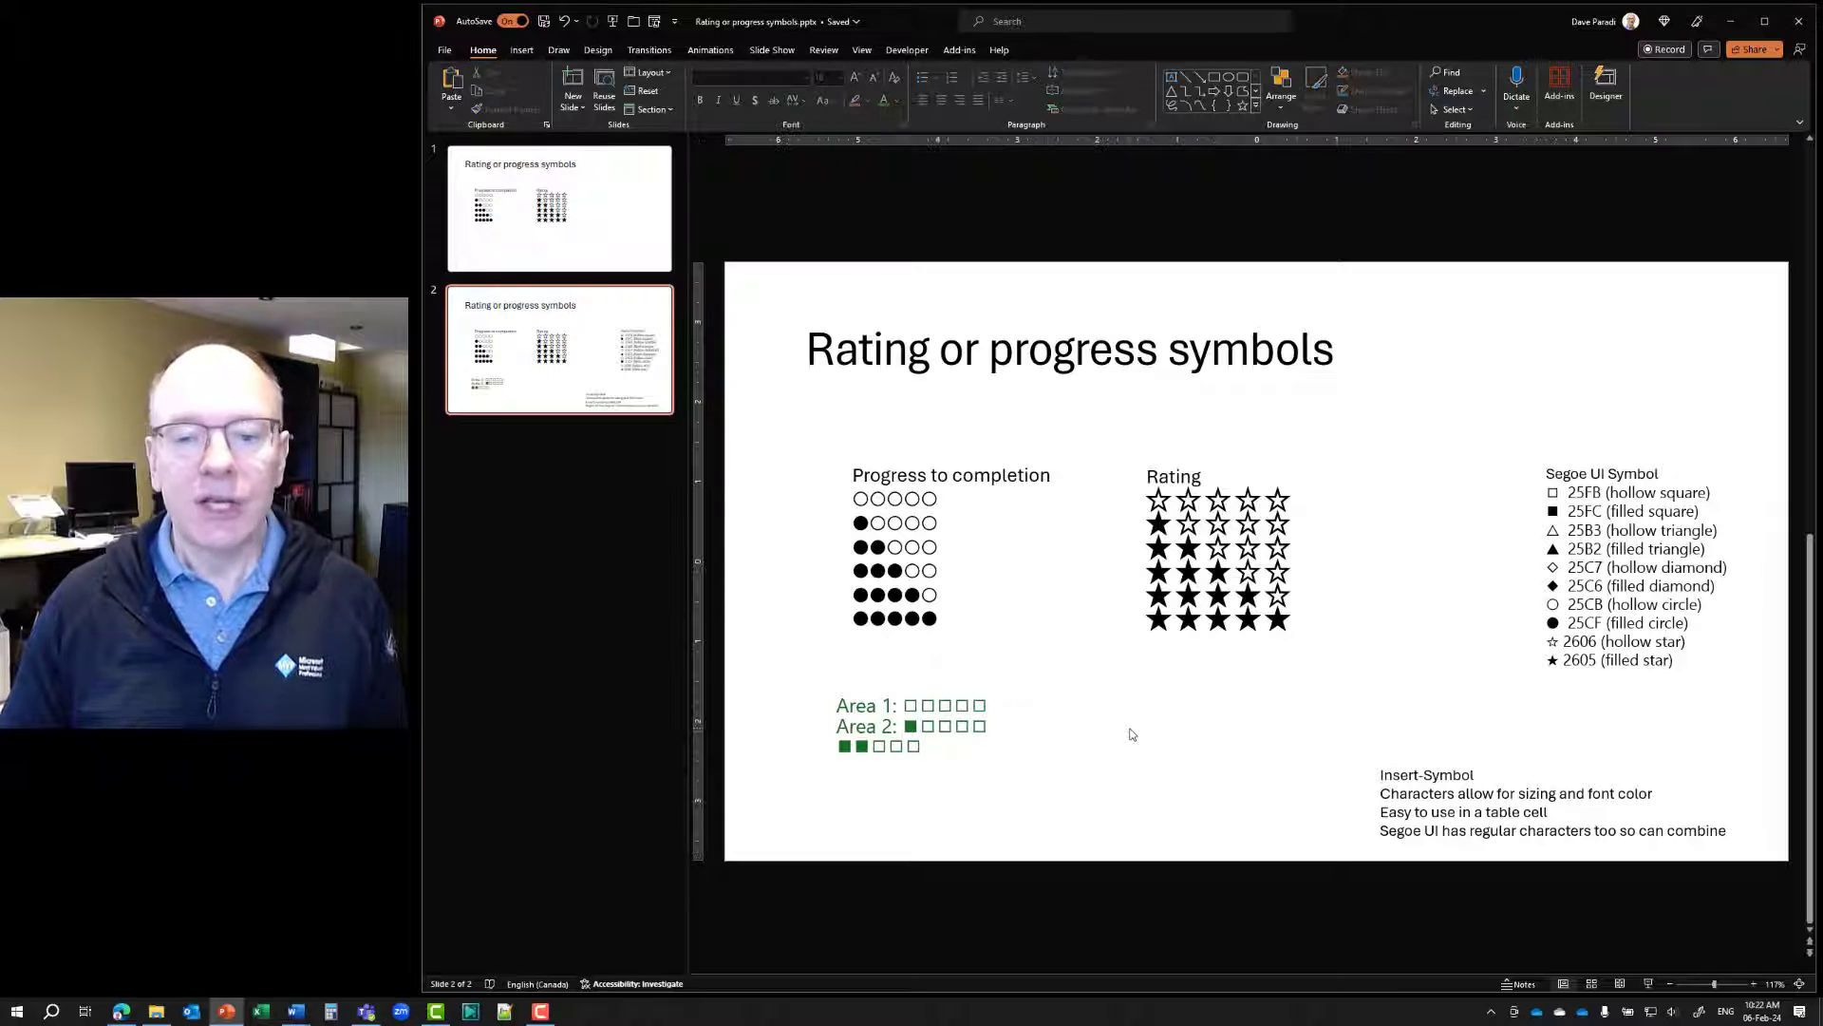
pyautogui.click(521, 50)
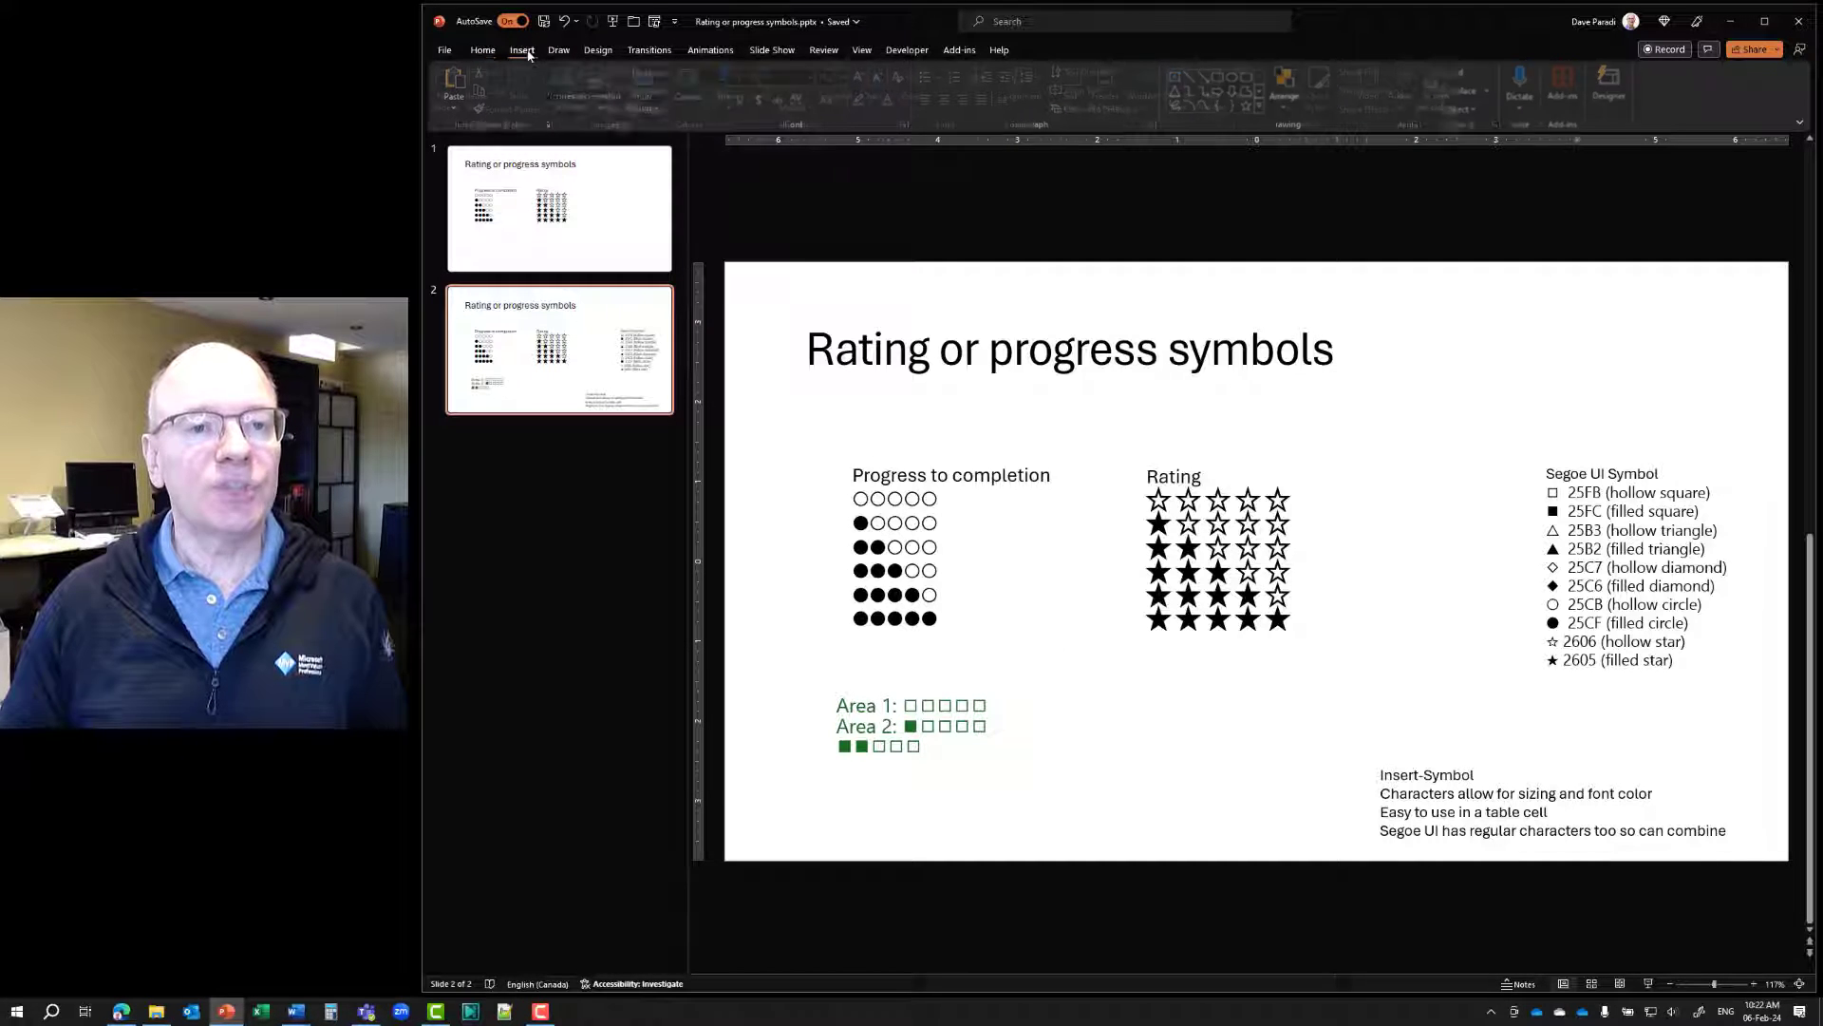
pyautogui.click(523, 87)
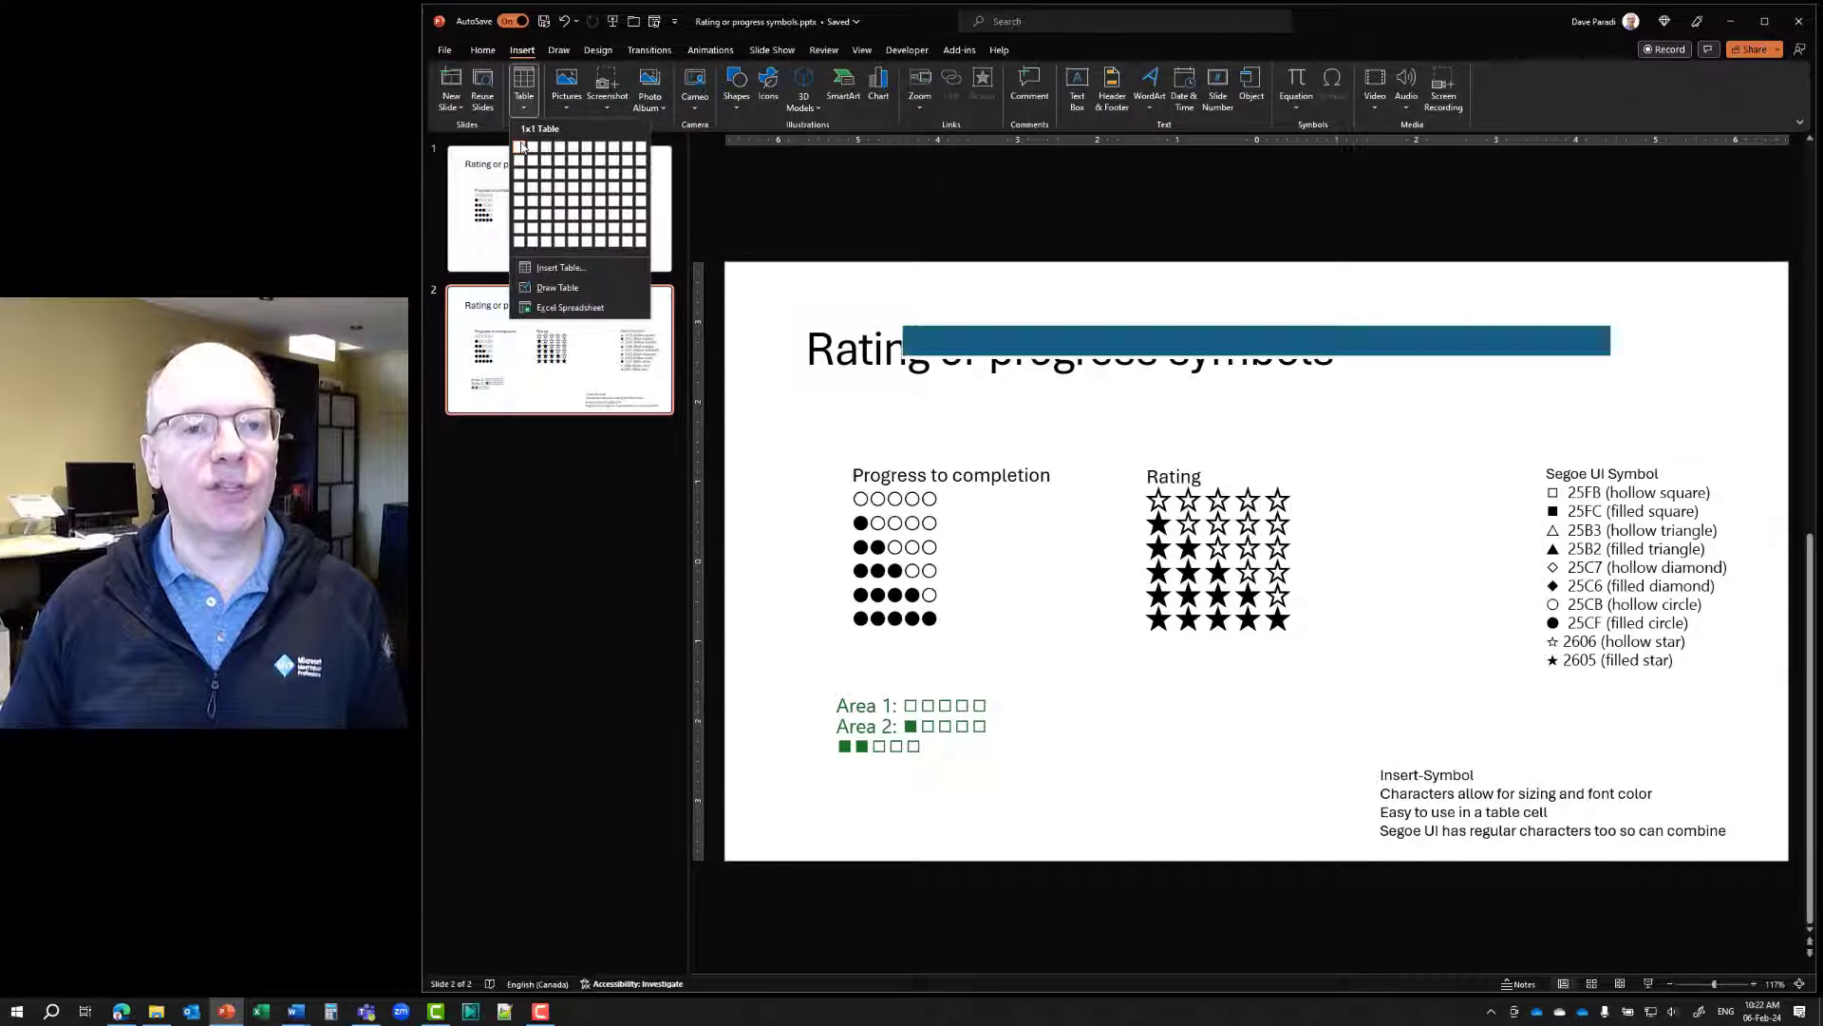
pyautogui.click(533, 160)
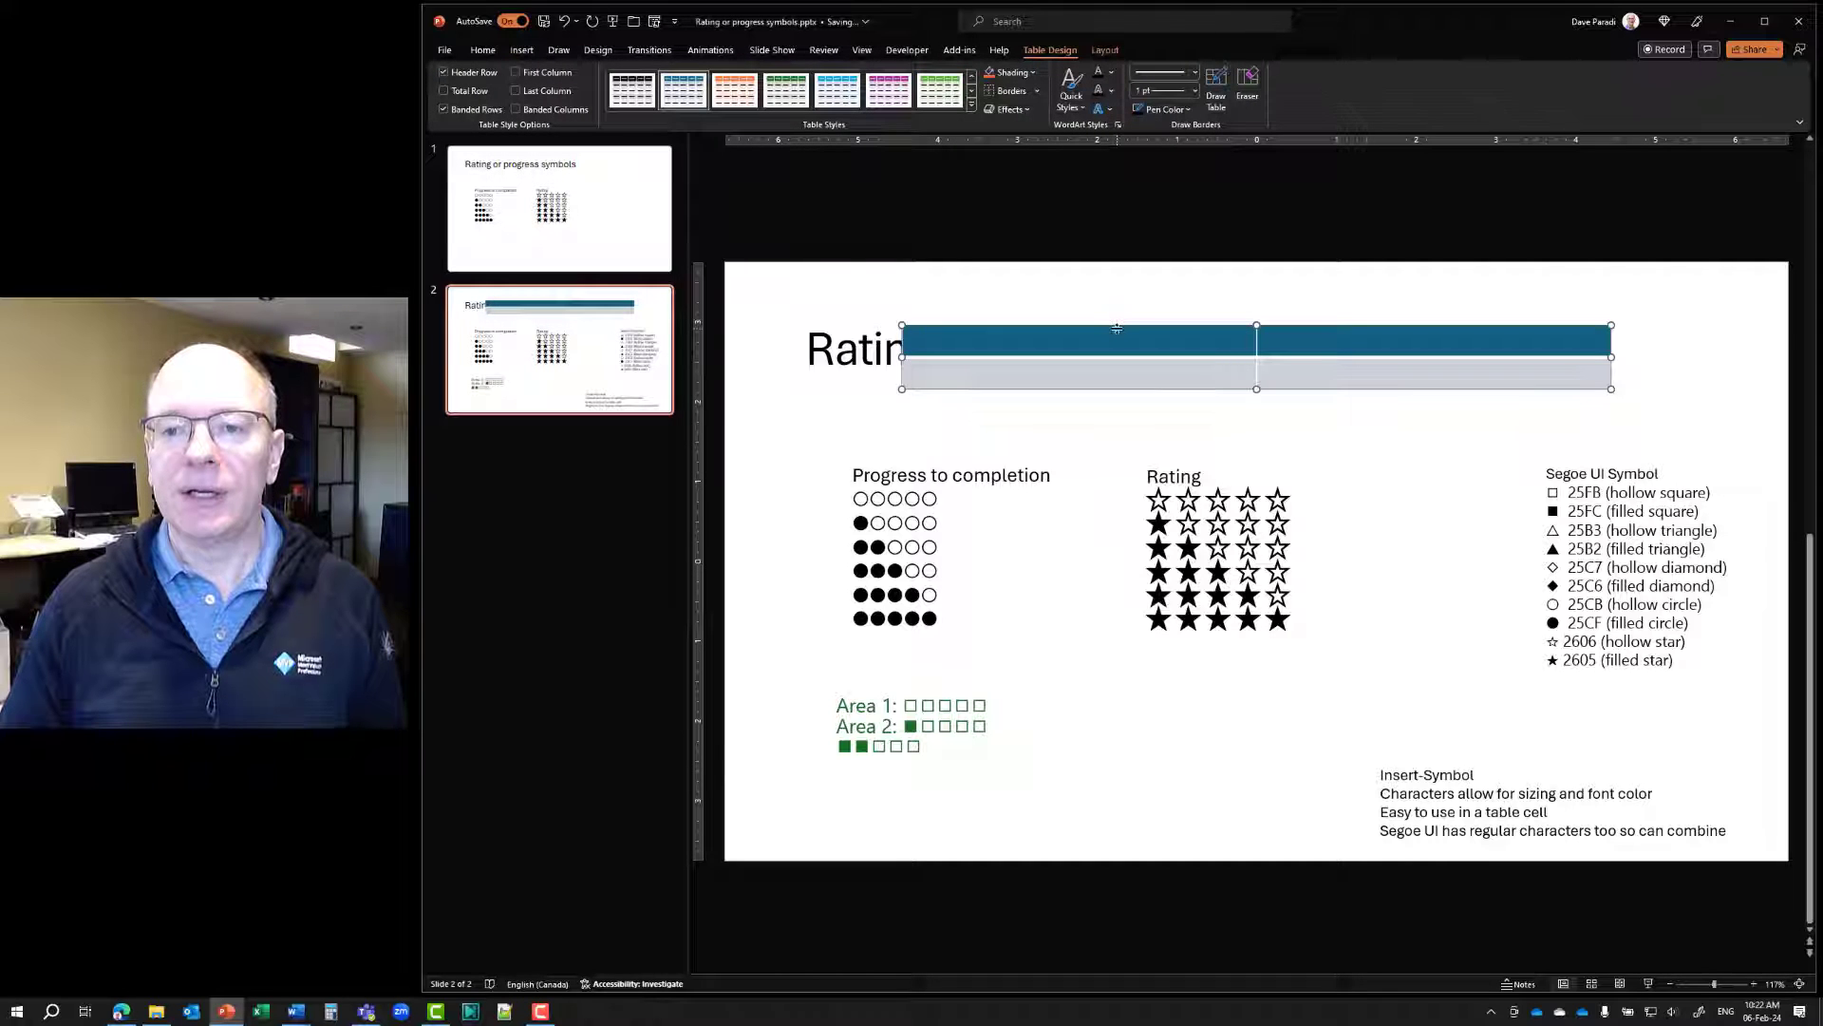
pyautogui.moveTo(1116, 326); pyautogui.dragTo(1212, 678)
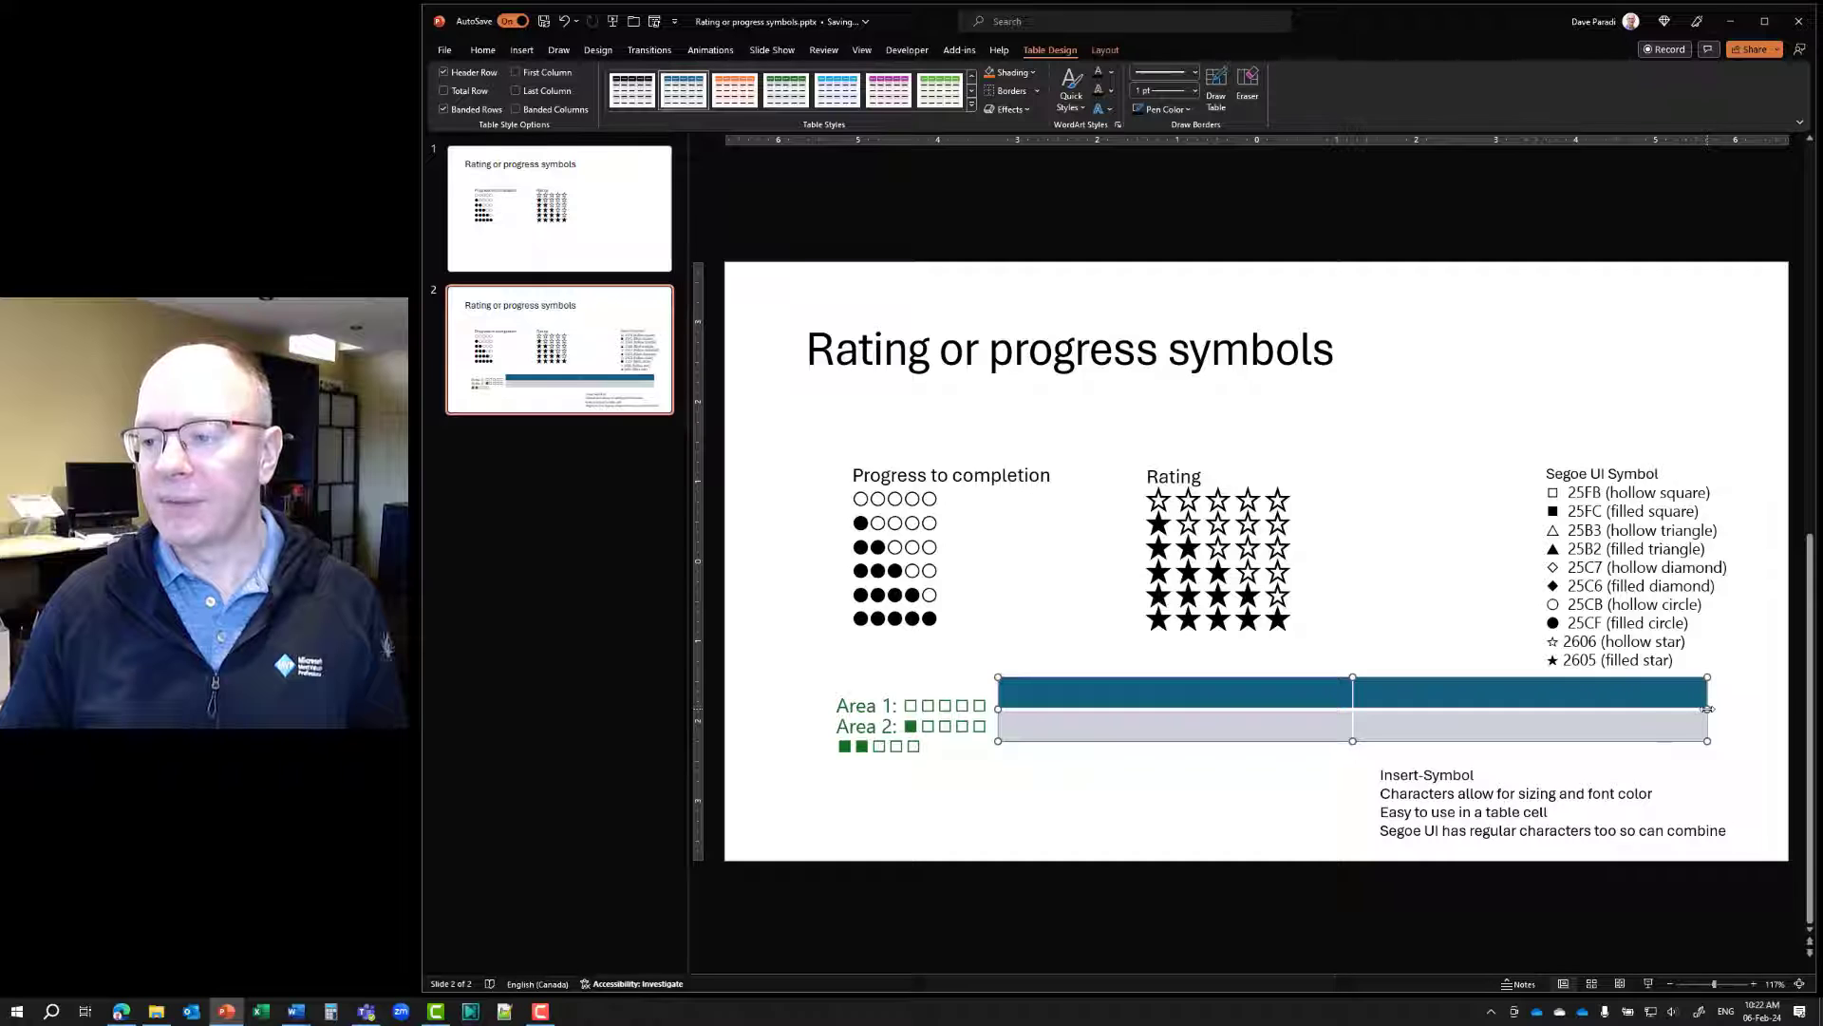
# Apply the No Style, Table Grid style to the table
pyautogui.click(971, 106)
pyautogui.click(632, 170)
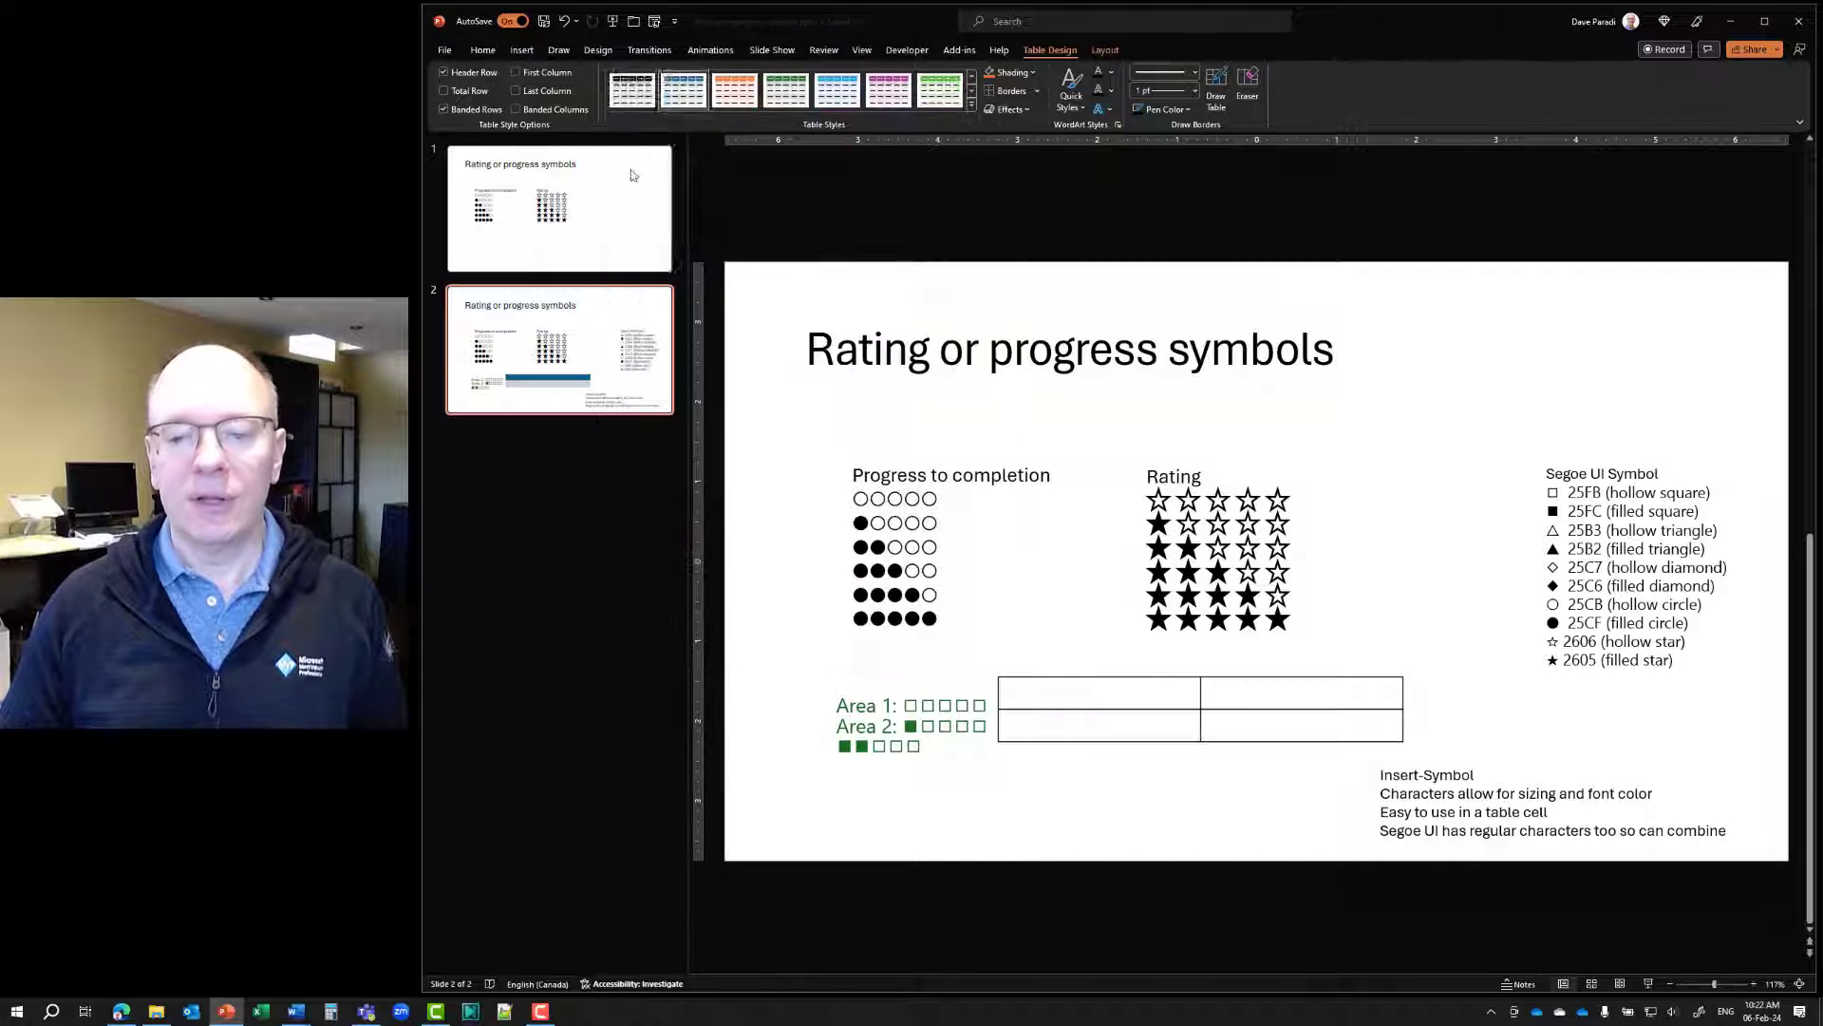
pyautogui.click(1085, 690)
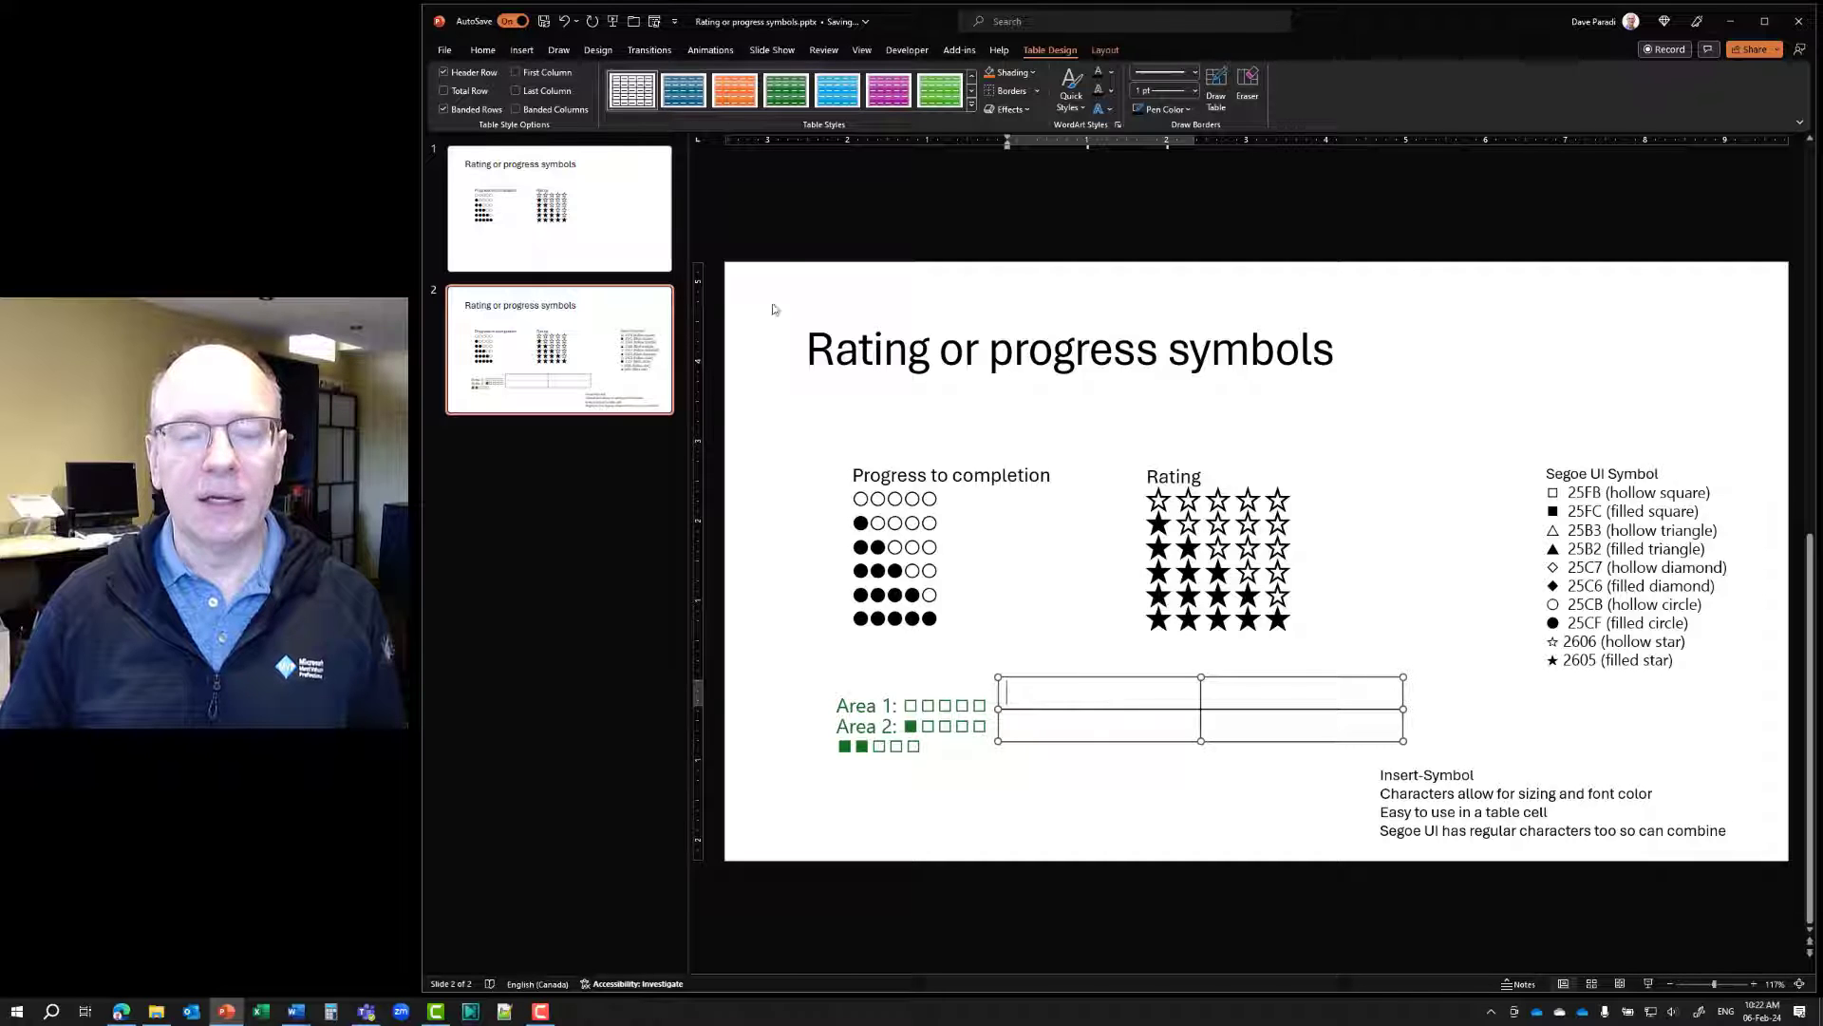
# Insert two filled circles (25CF) then three hollow circles (25CB) into the top-left table cell
pyautogui.click(523, 51)
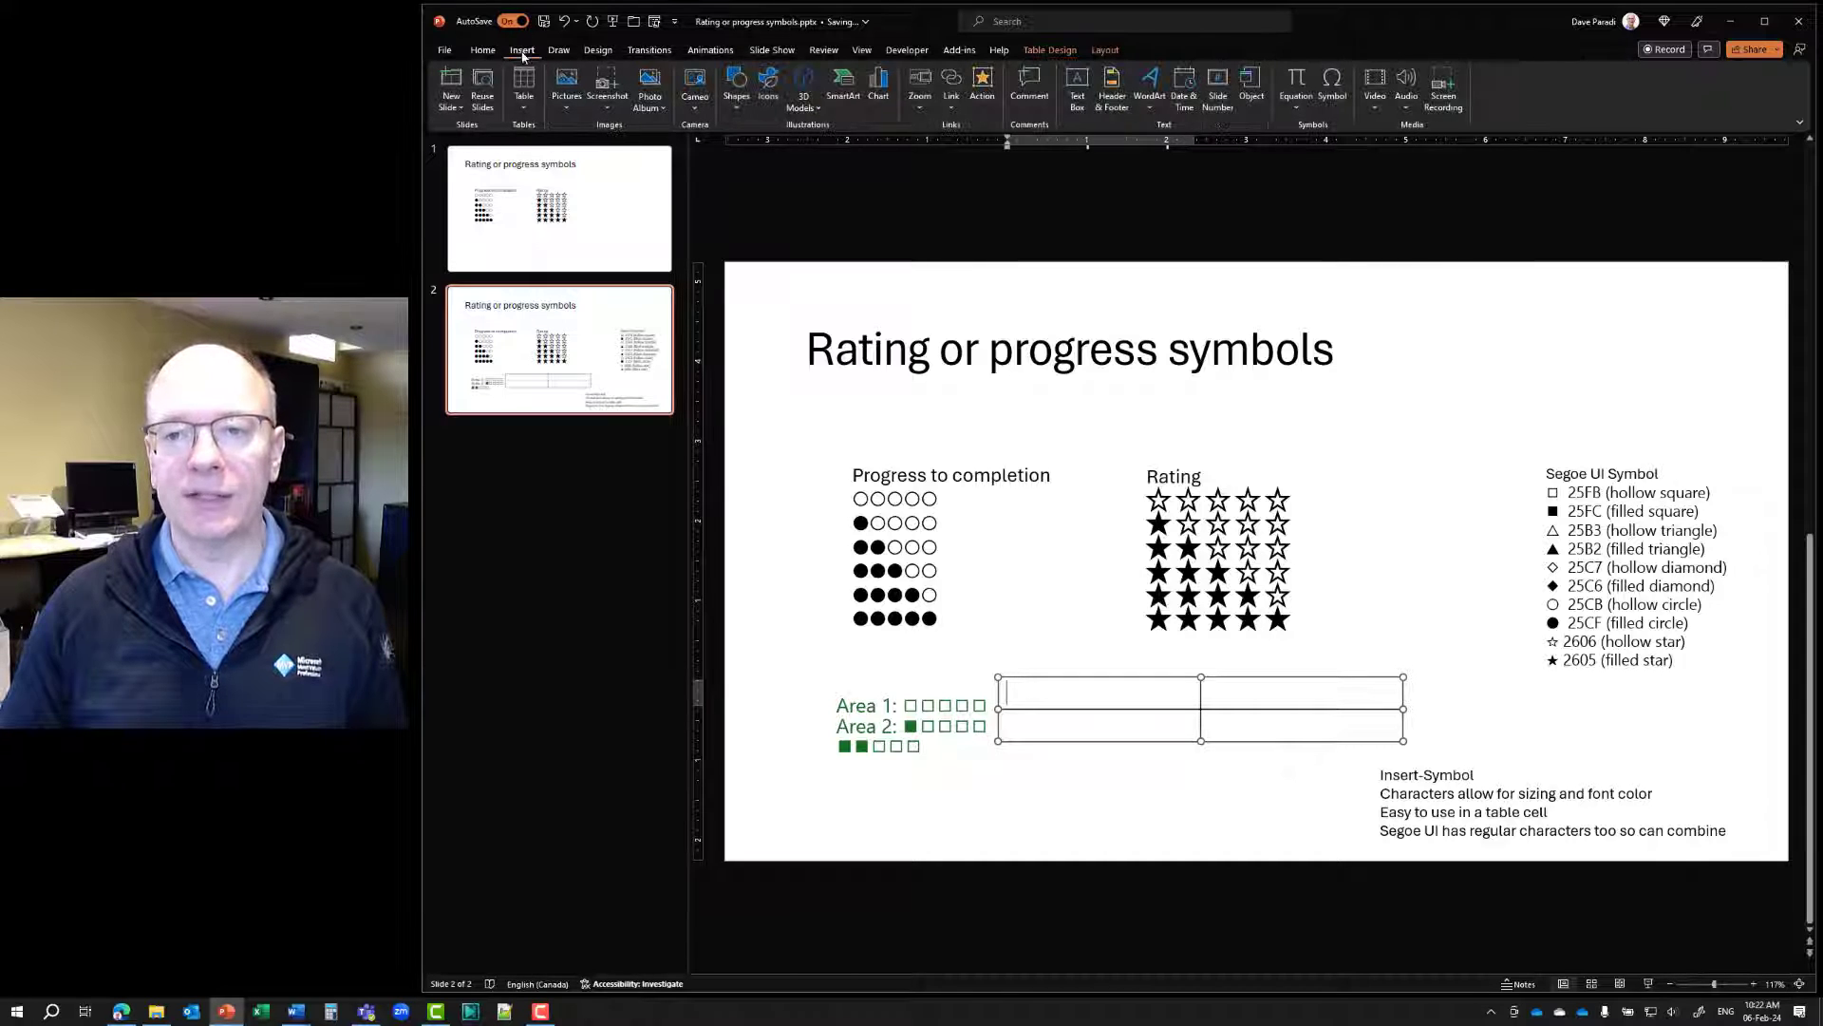
pyautogui.click(1332, 85)
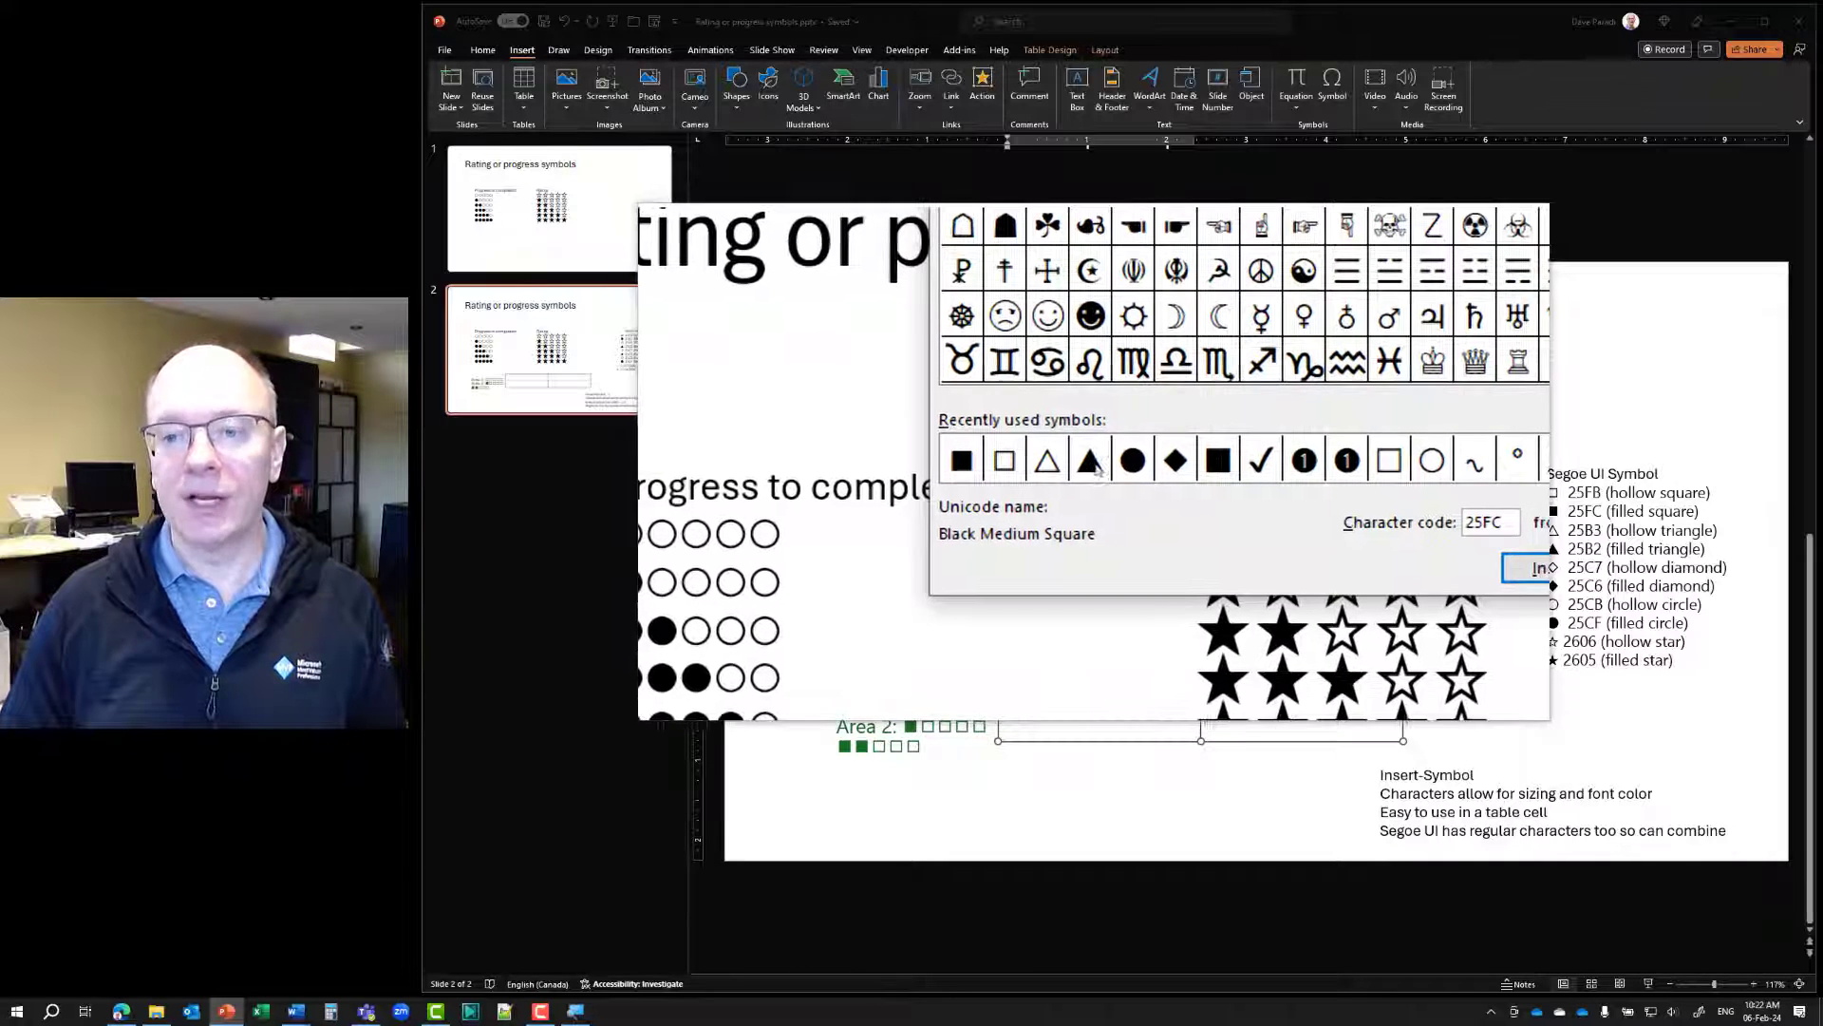
pyautogui.click(1118, 466)
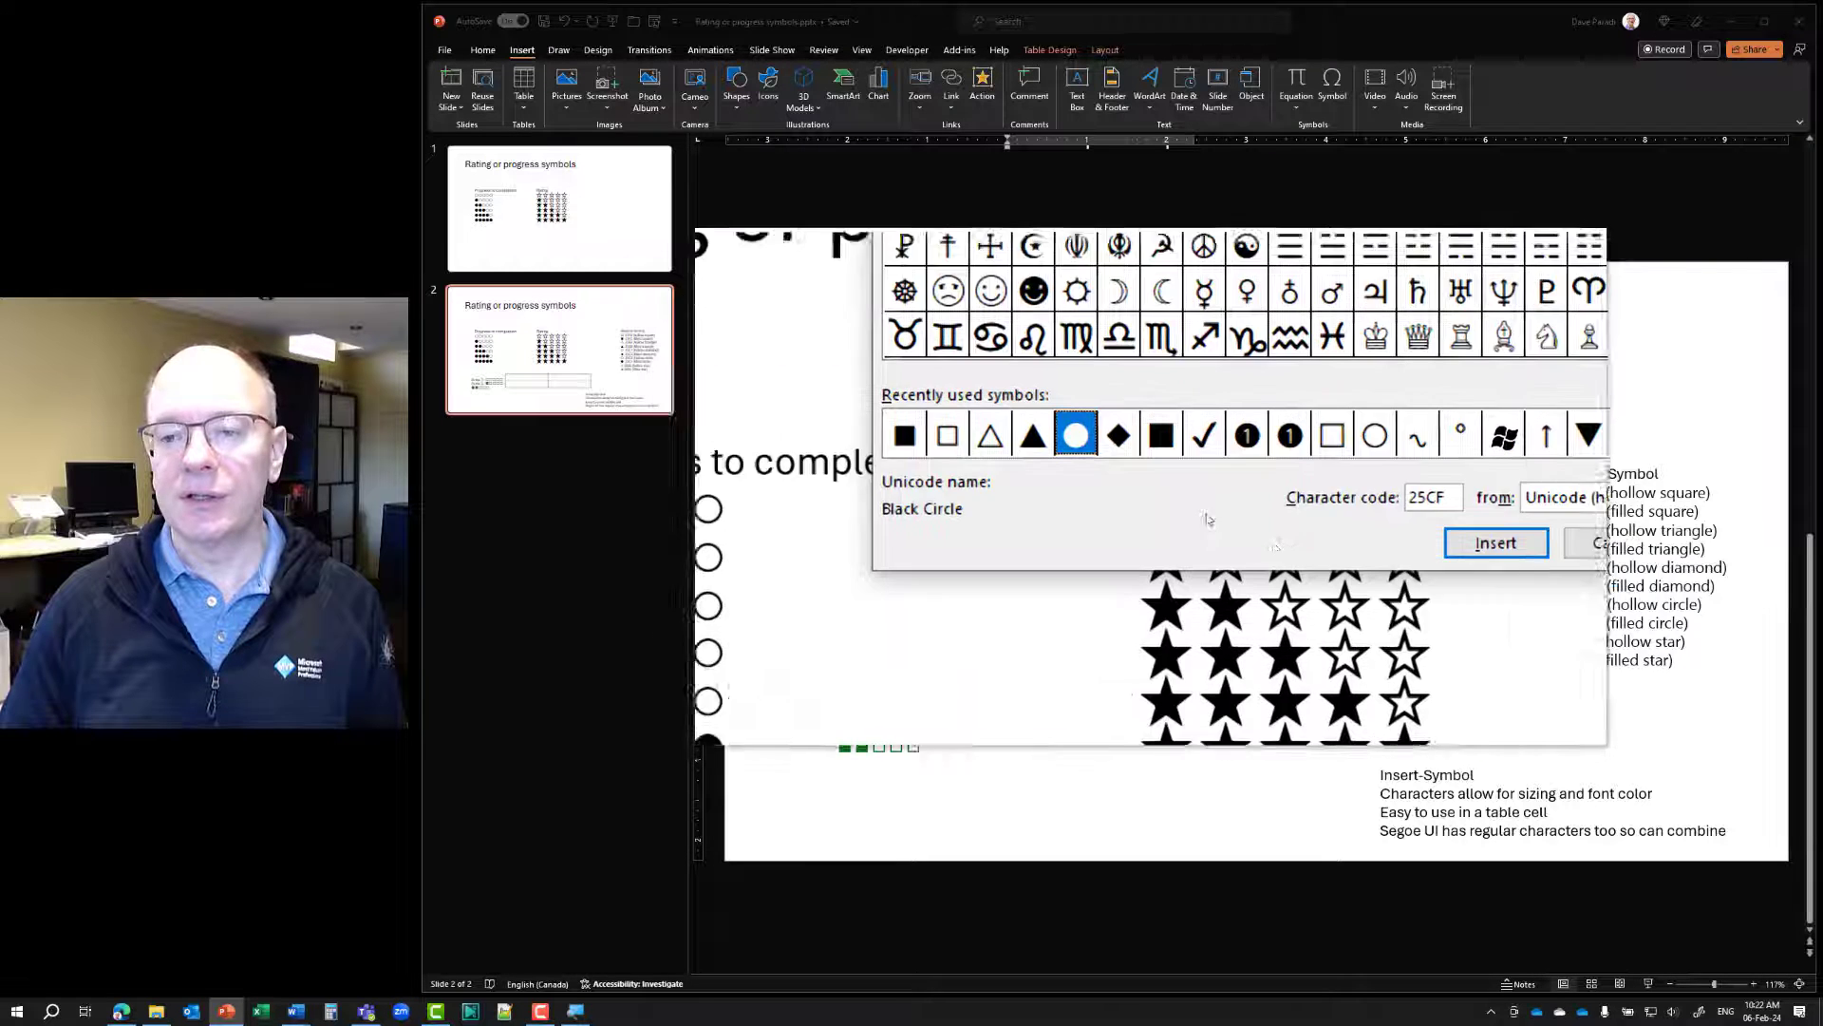
pyautogui.click(1310, 518)
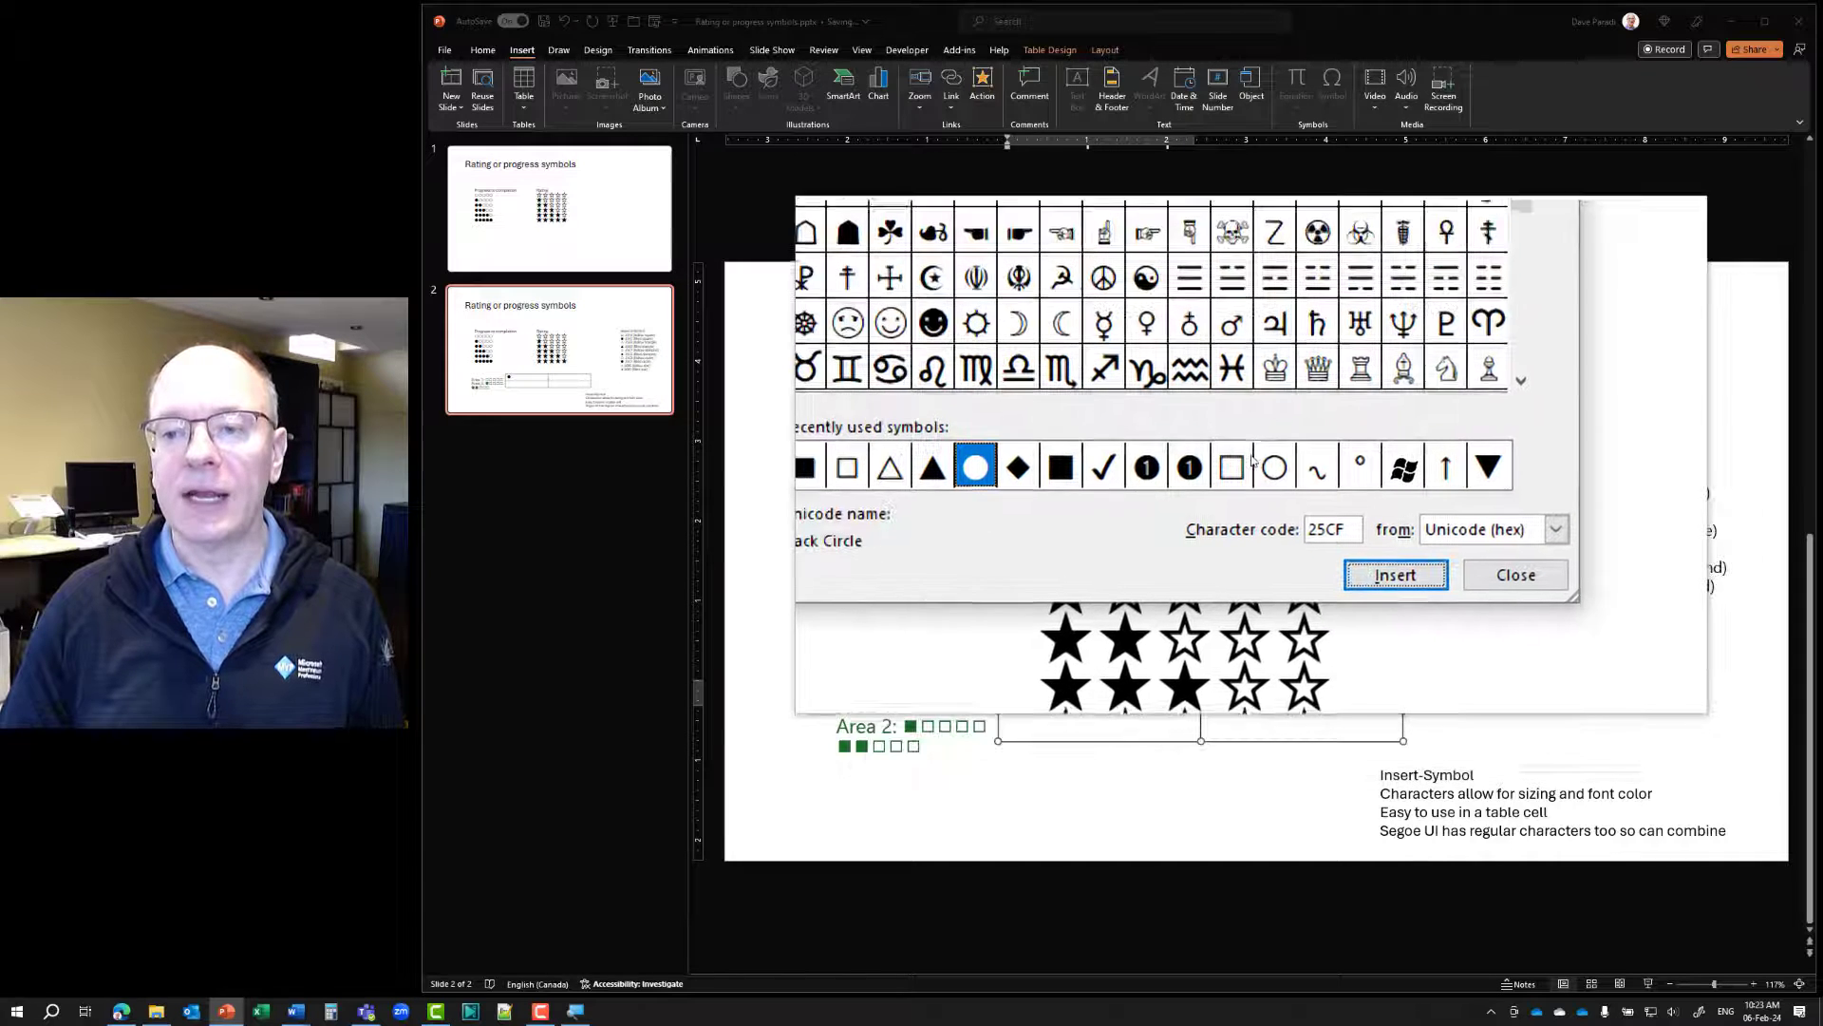
pyautogui.click(1264, 466)
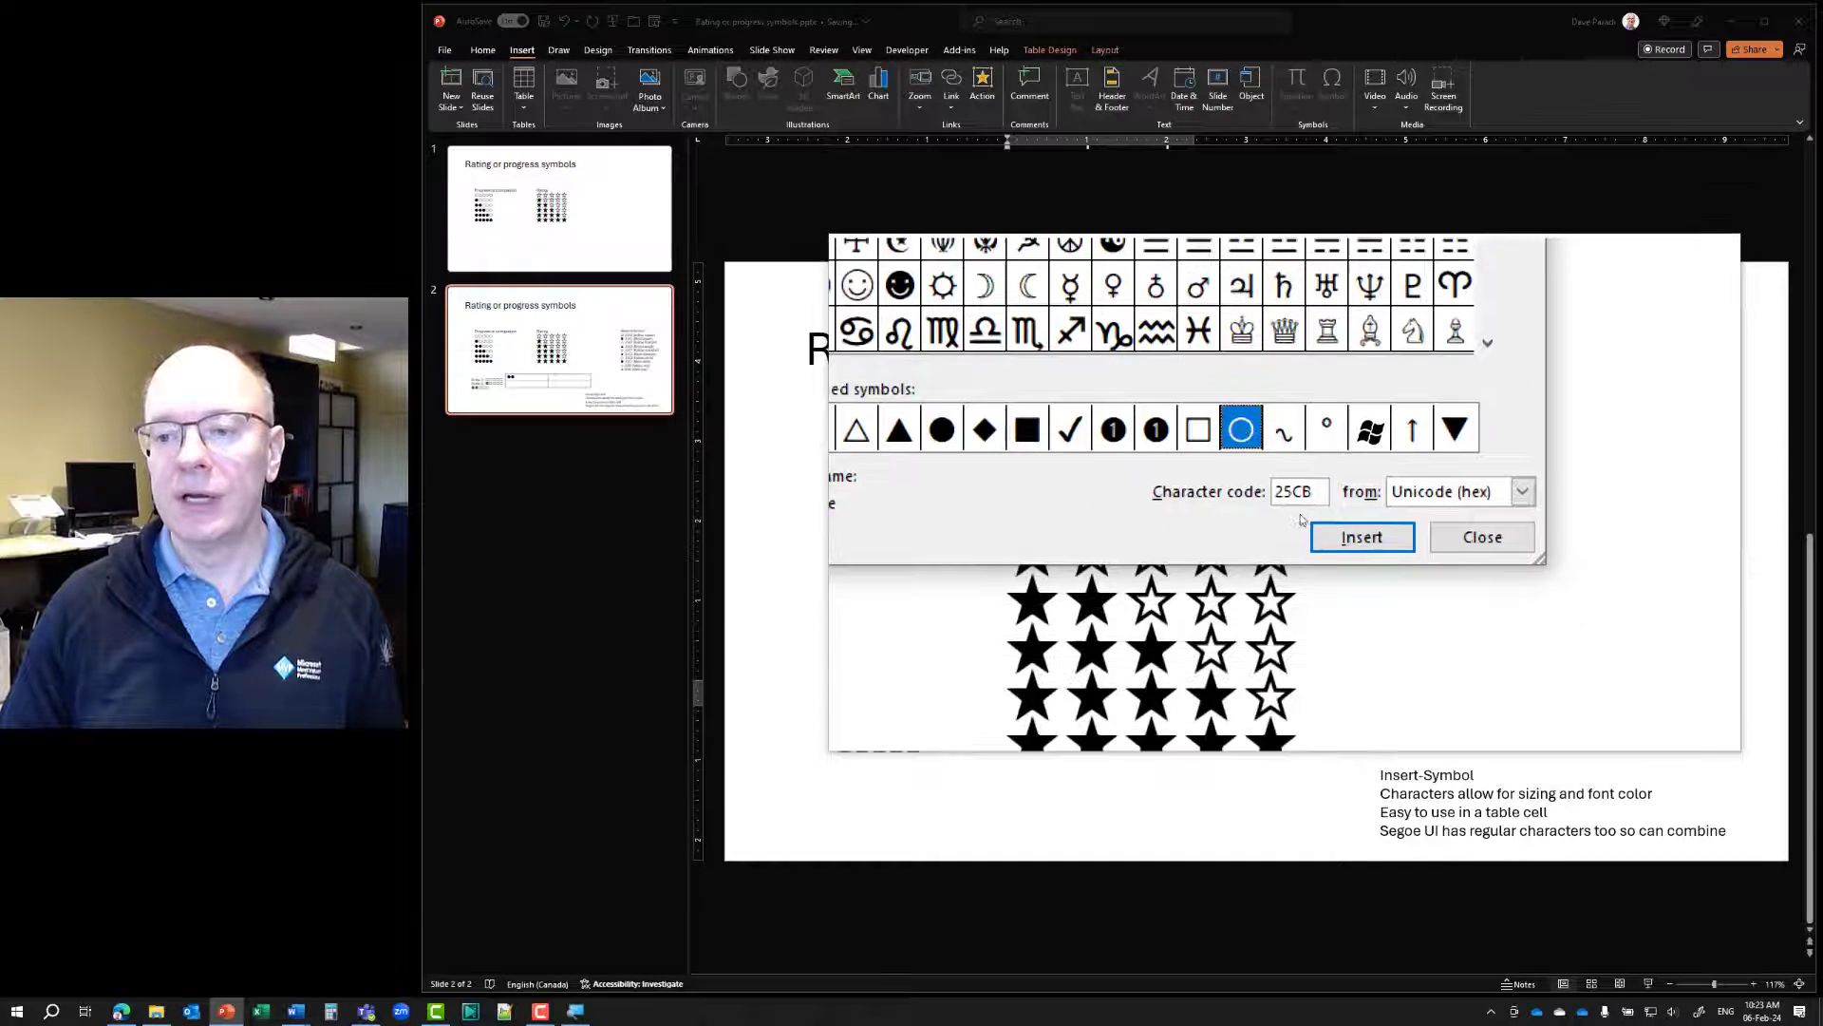
pyautogui.click(1315, 518)
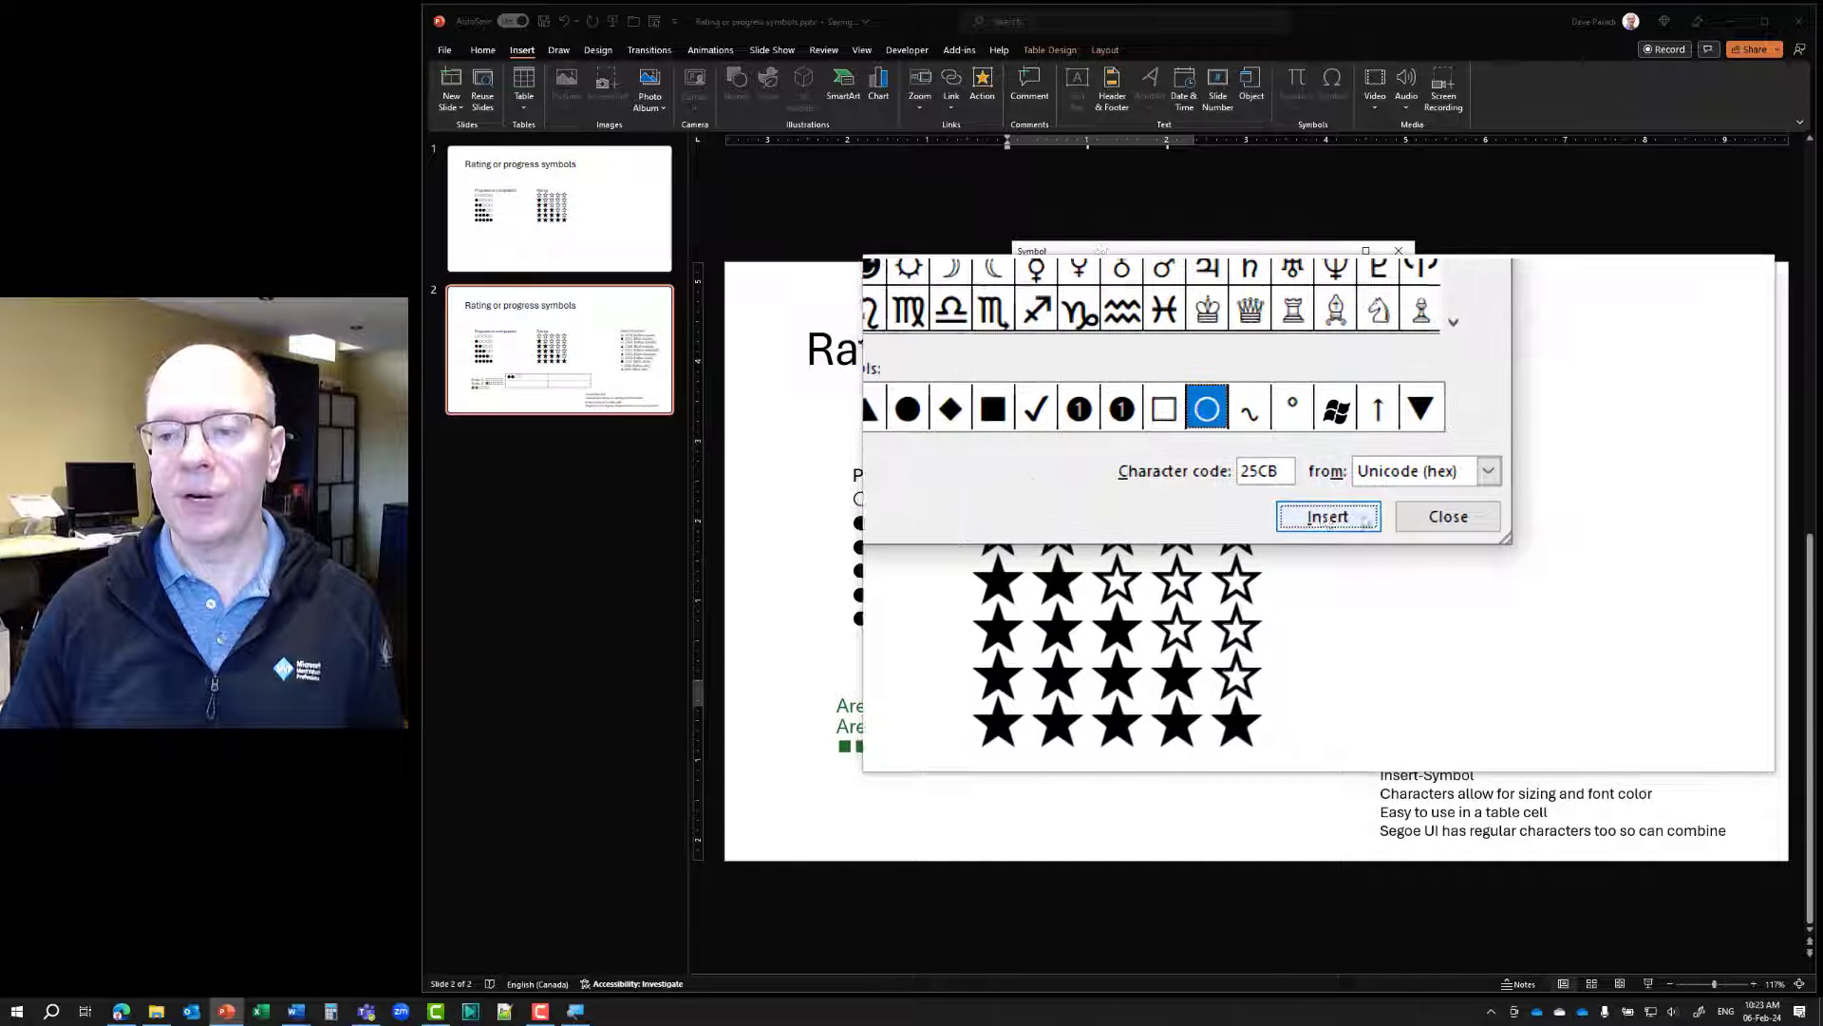
pyautogui.click(1386, 517)
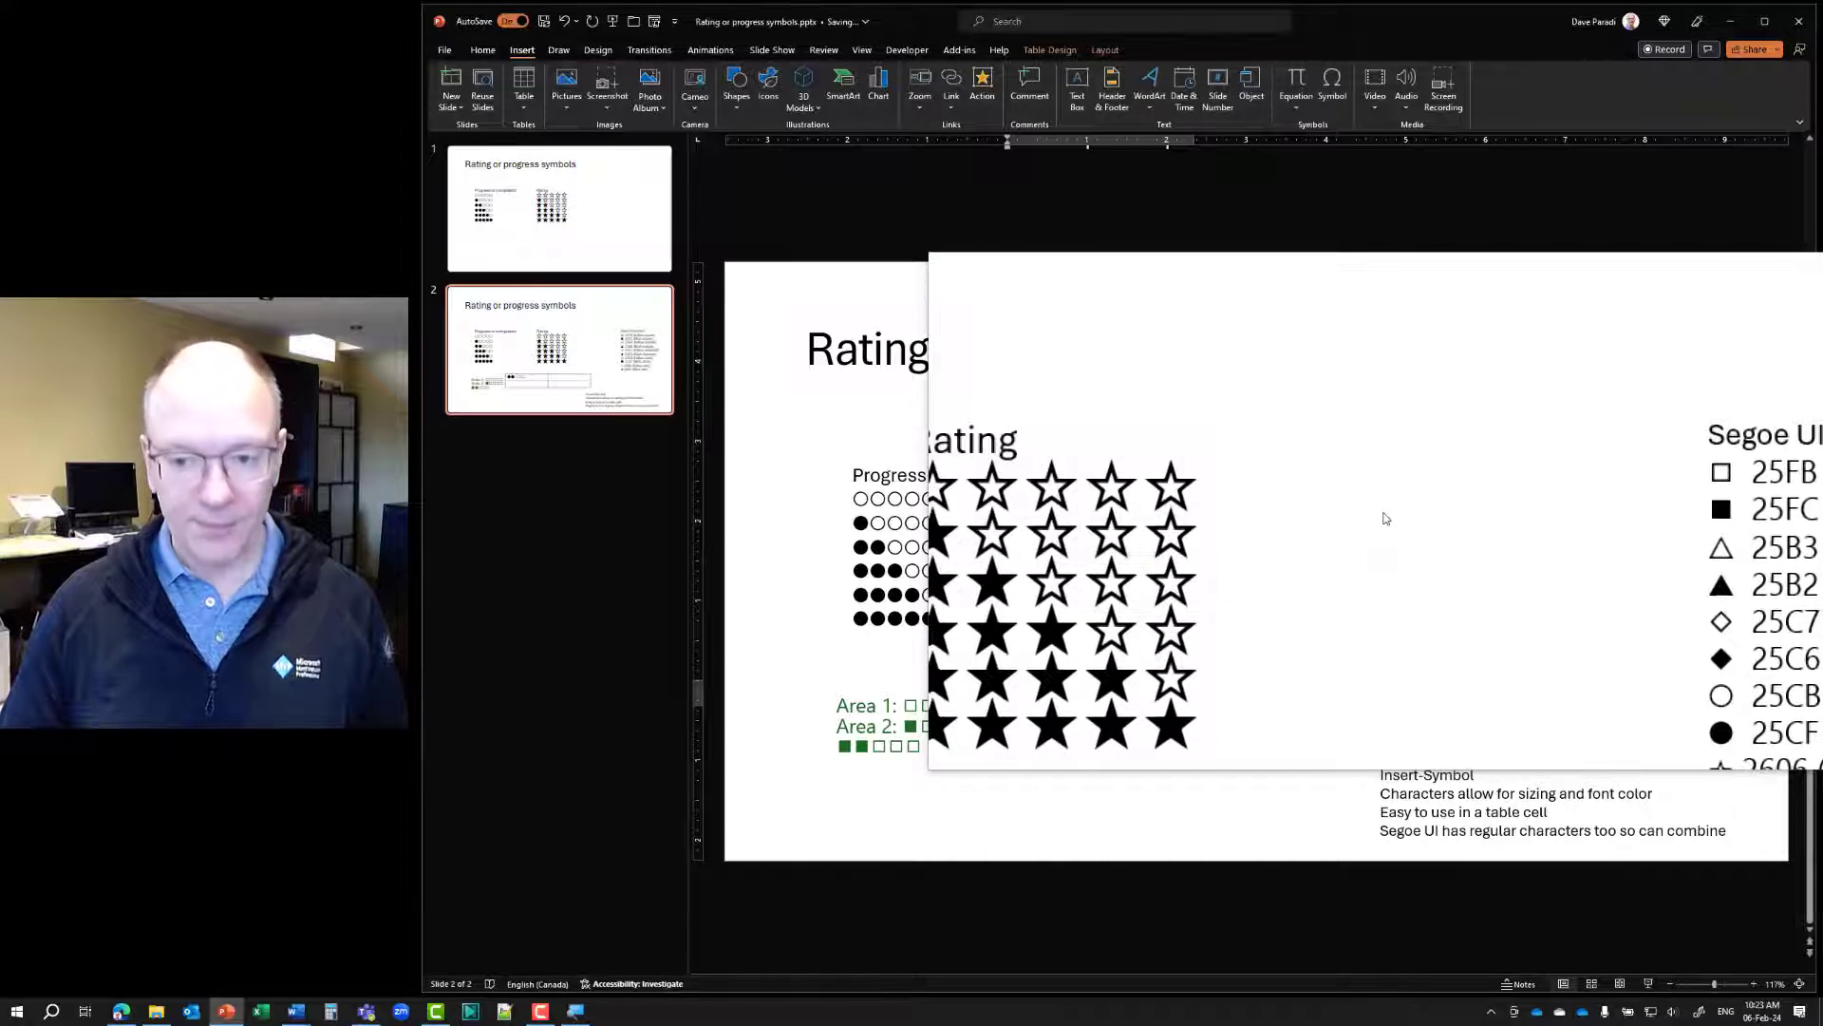
pyautogui.press('super+Escape')
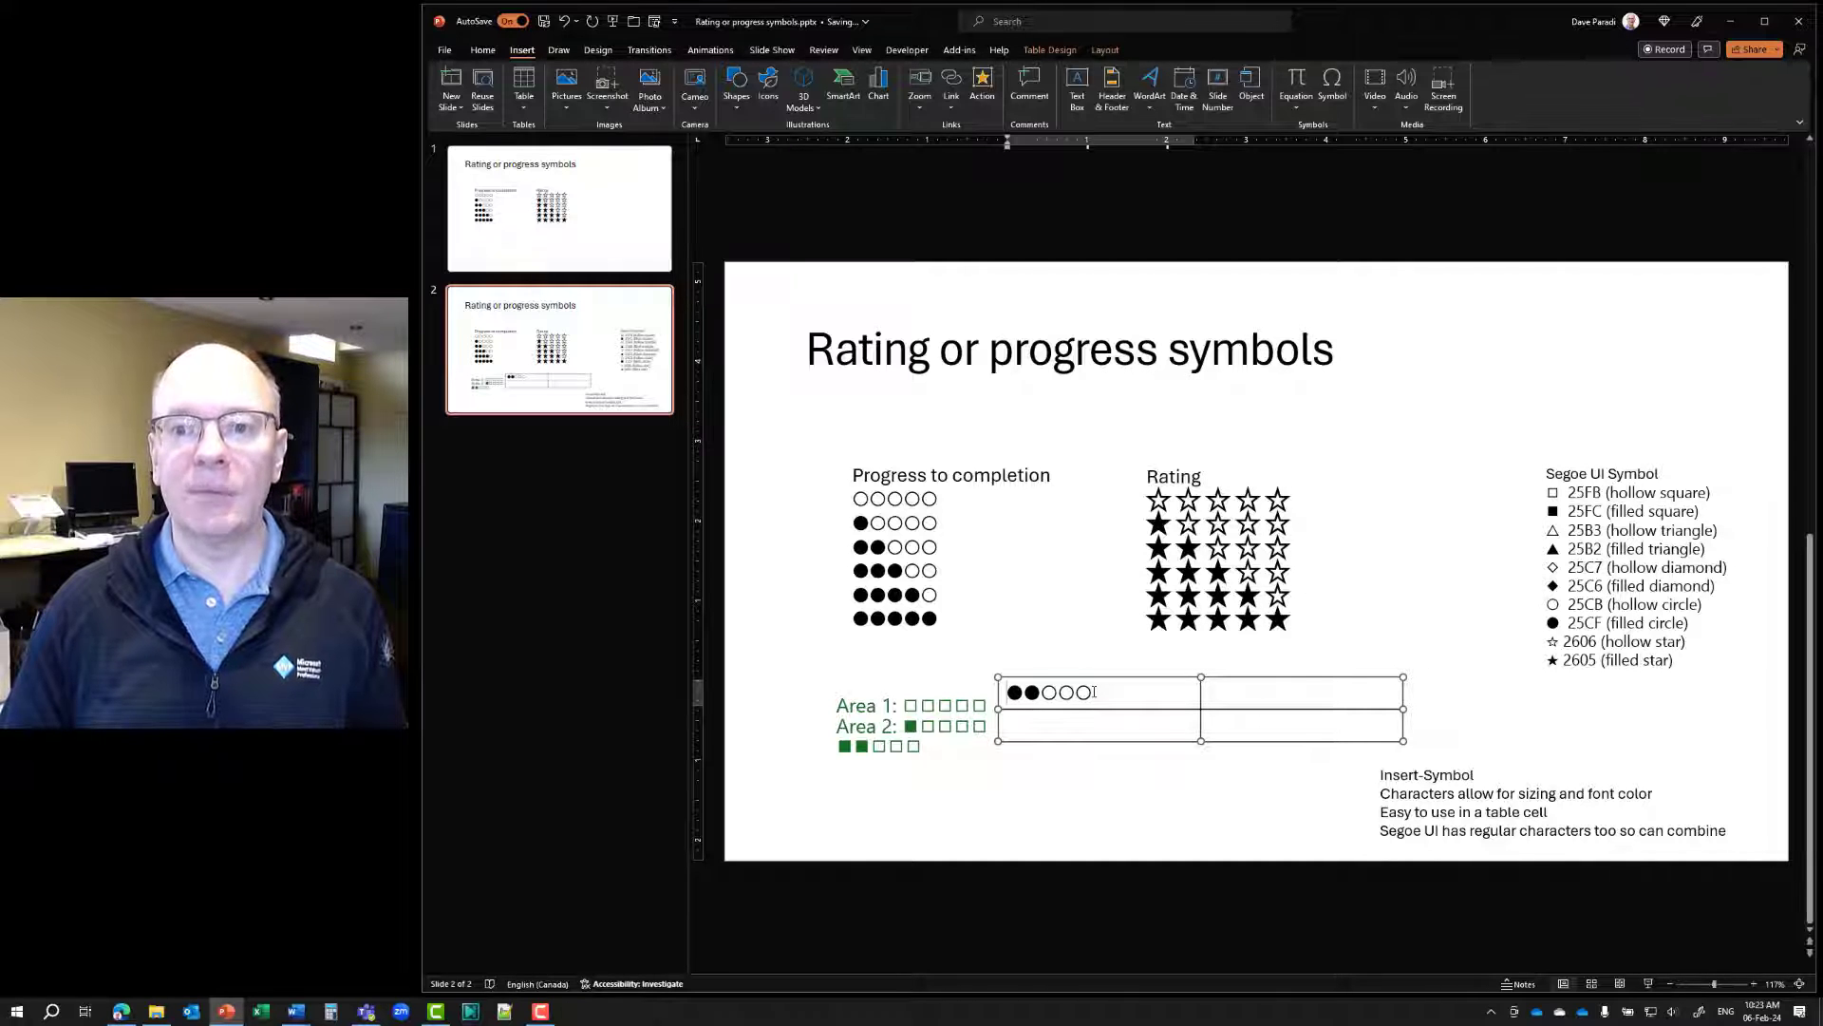
# Drag the circle-rating table slightly right and down, away from the Area rows
pyautogui.moveTo(1101, 676)
pyautogui.mouseDown()
pyautogui.moveTo(1164, 681)
pyautogui.moveTo(1111, 679)
pyautogui.mouseUp()
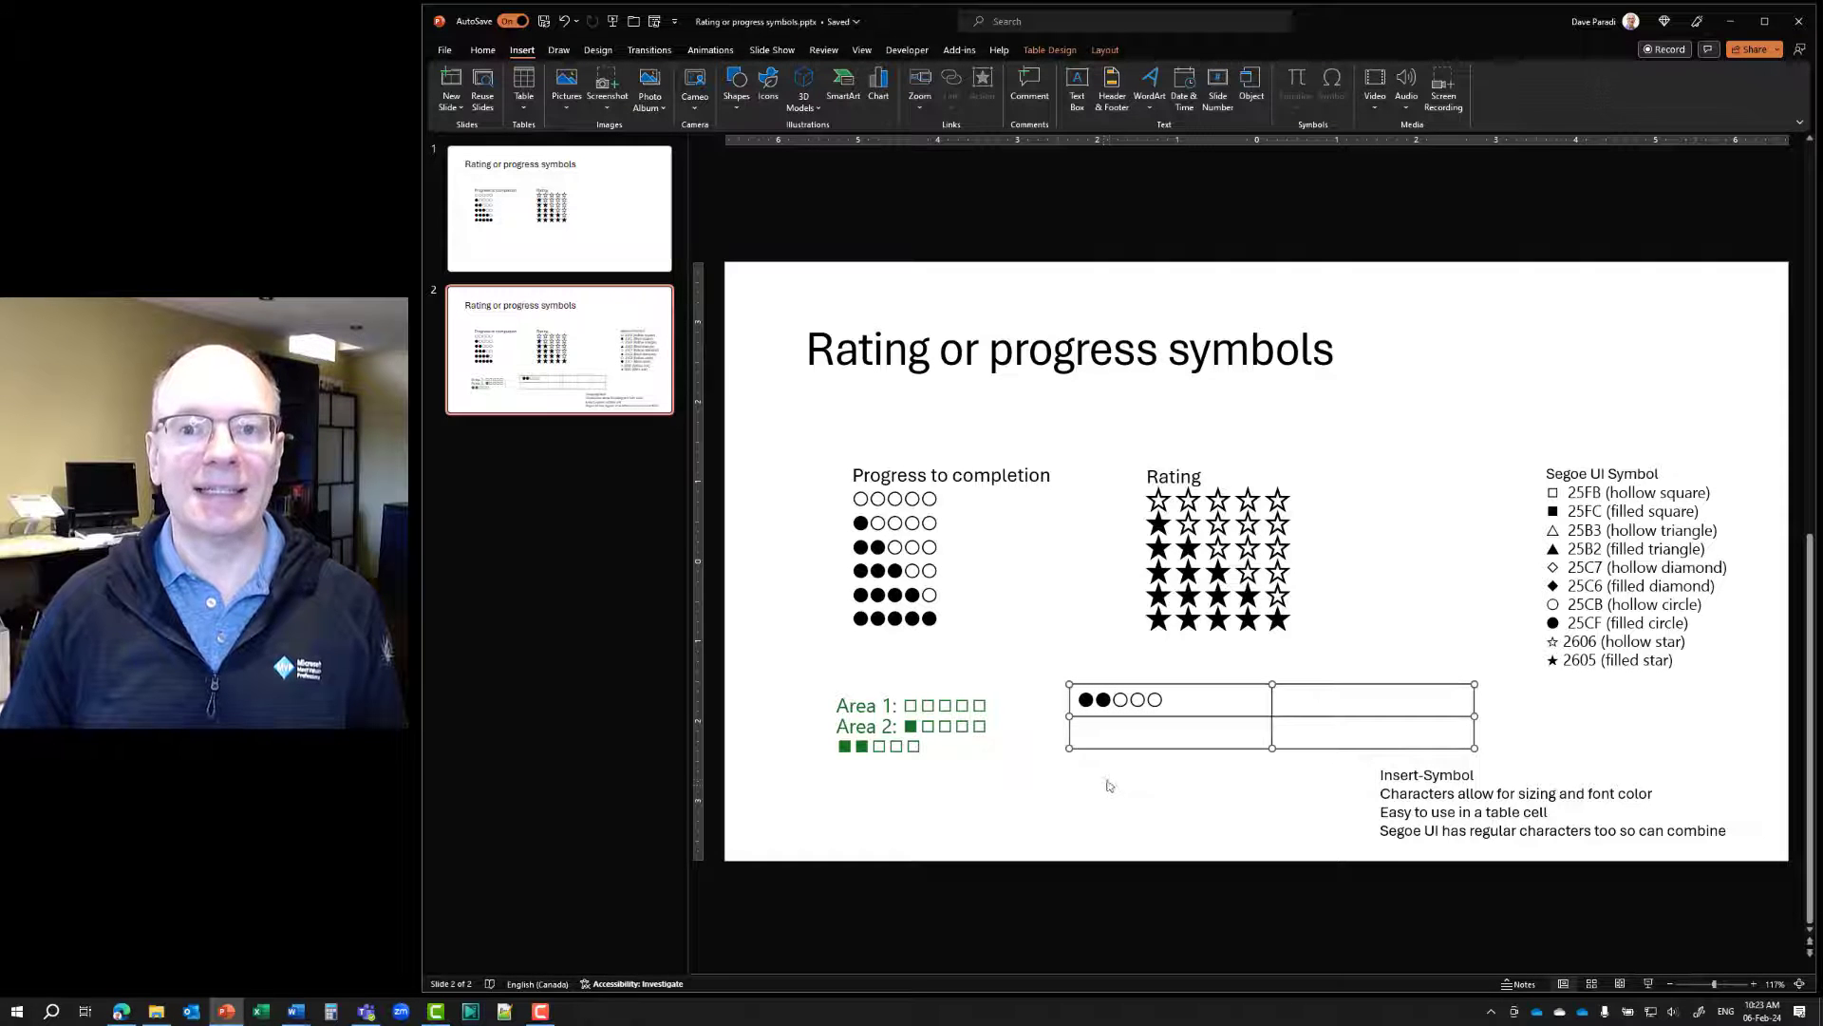